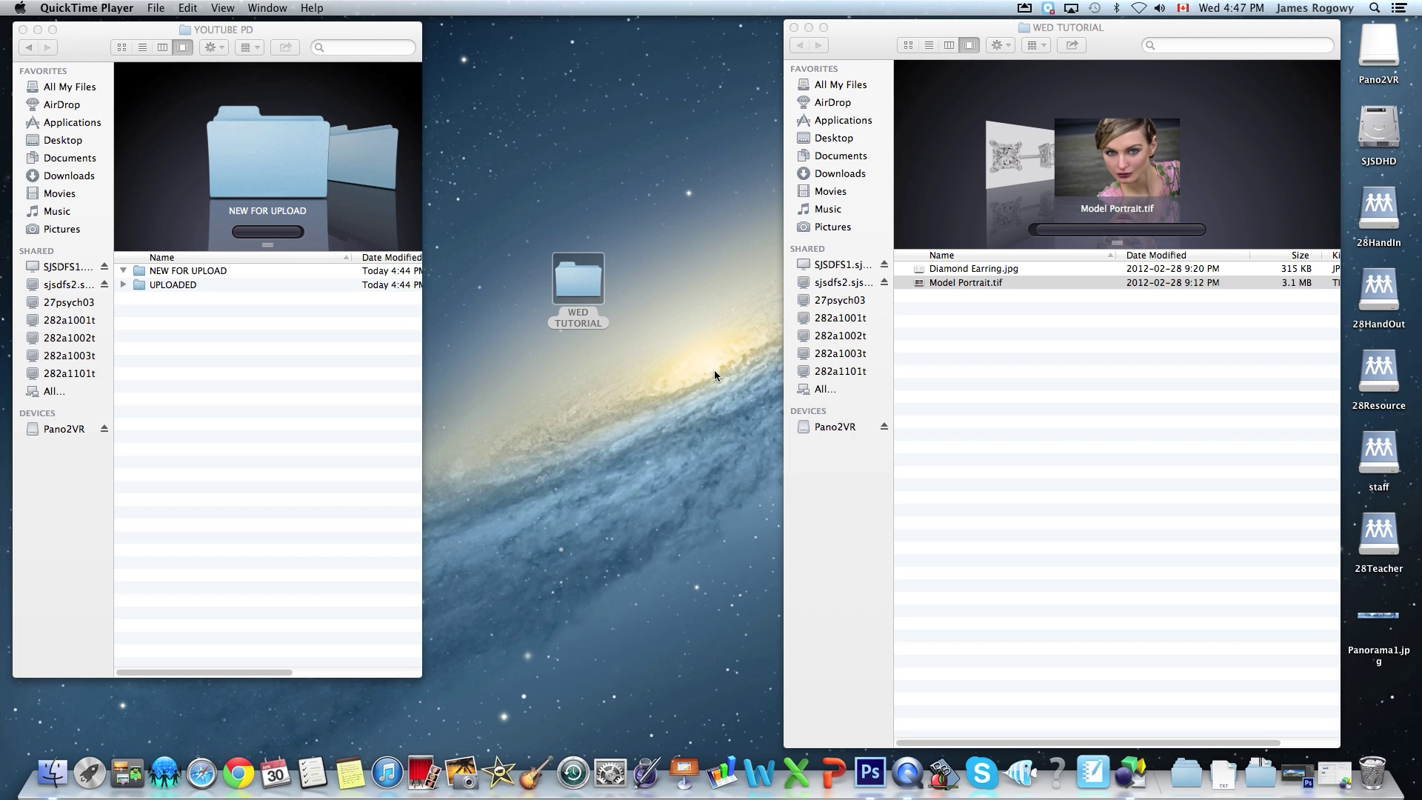
Preview Model Portrait.tif from the WED TUTORIAL folder at large size
{"action": "left_click", "coordinate": [954, 283]}
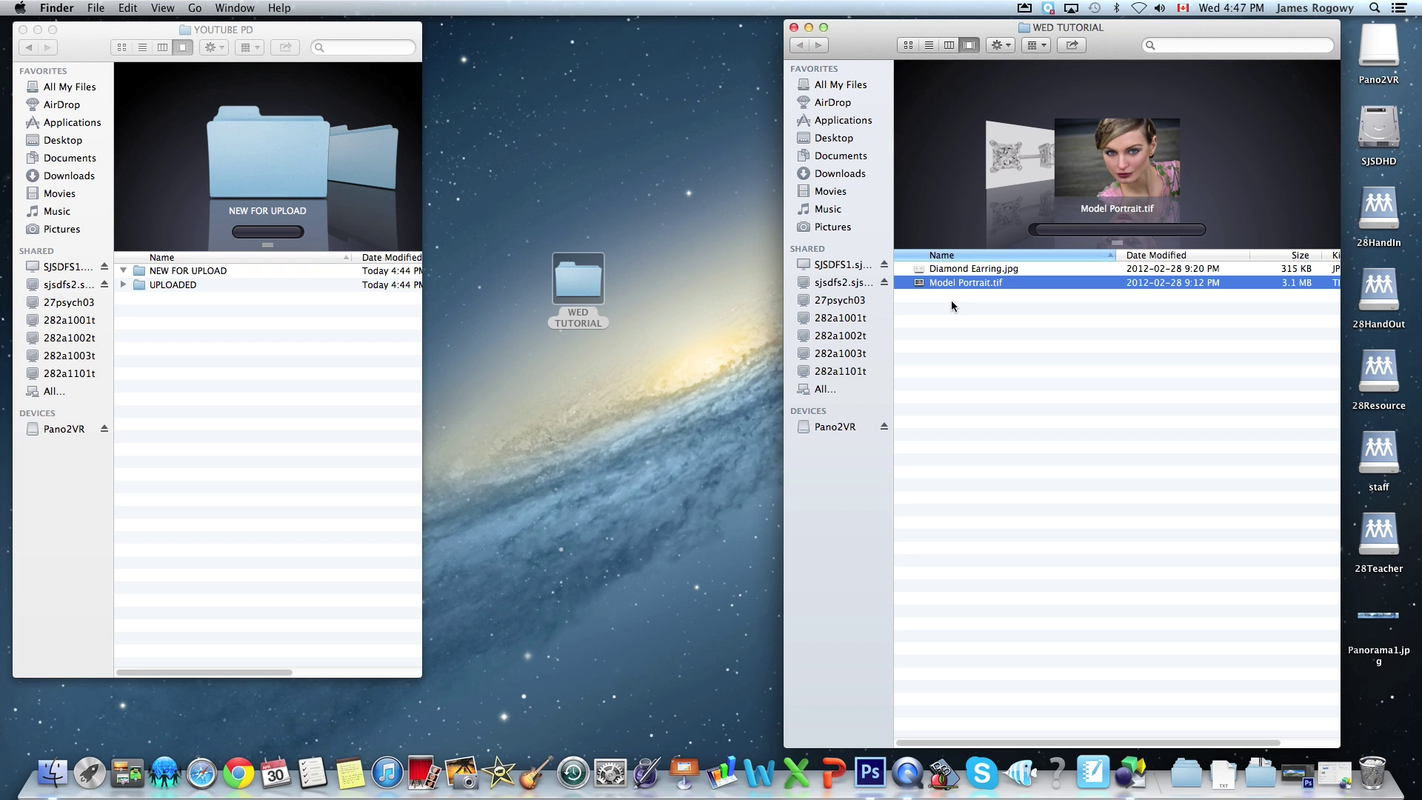
{"action": "key", "text": "Up"}
{"action": "left_click", "coordinate": [946, 282]}
{"action": "key", "text": "space"}
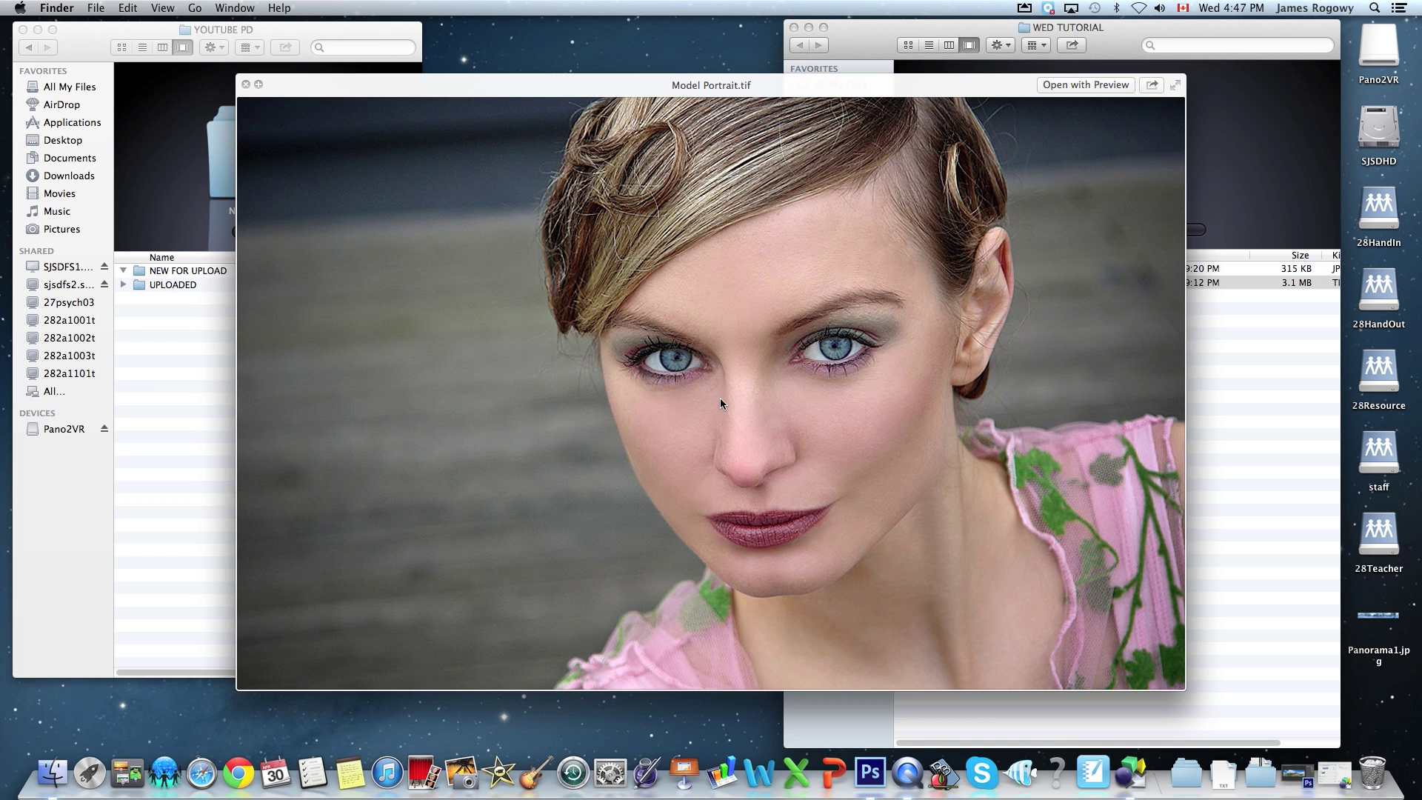
{"action": "key", "text": "space"}
Open Model Portrait.tif in Photoshop, close the panorama document and check the portrait up close
{"action": "left_click_drag", "start_coordinate": [953, 288], "coordinate": [870, 772]}
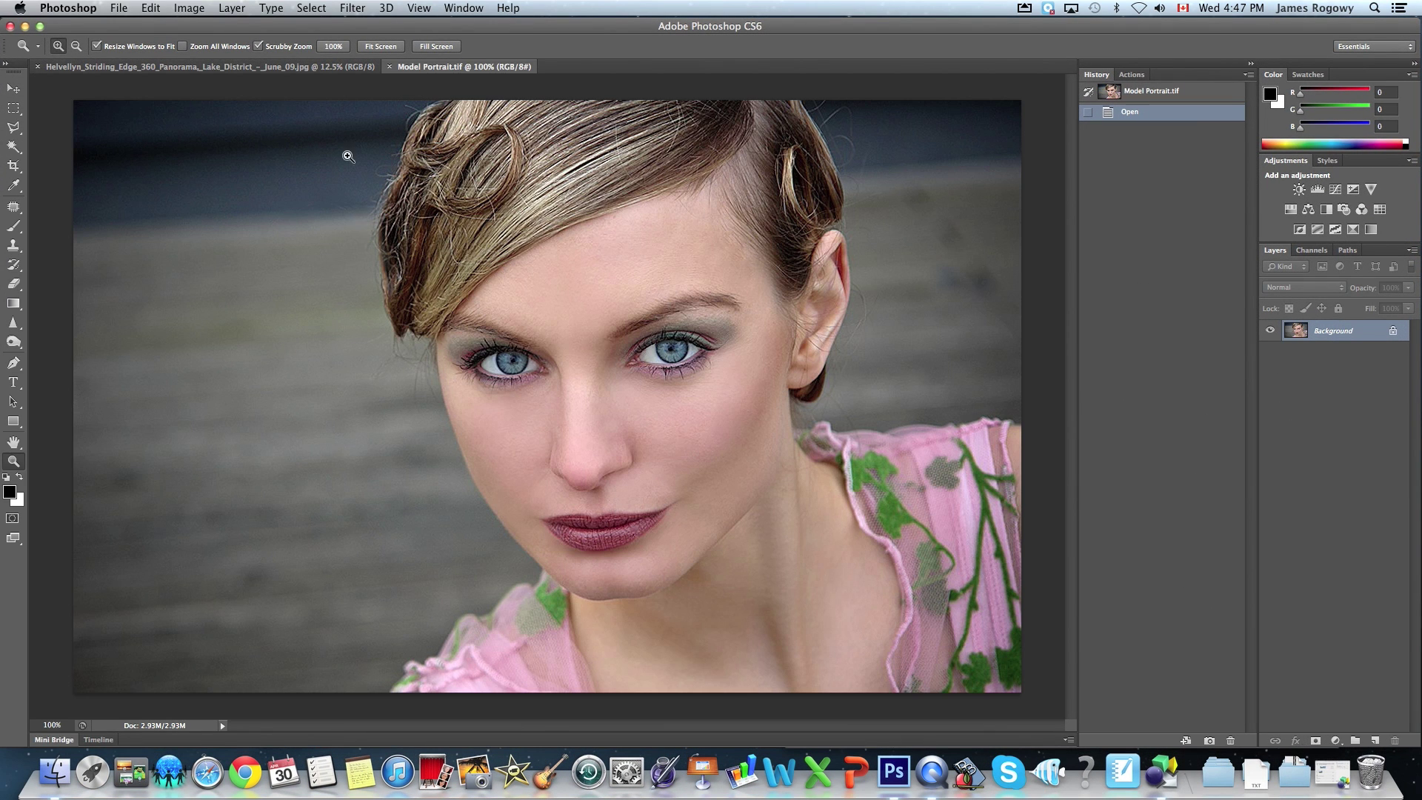
{"action": "left_click", "coordinate": [37, 66]}
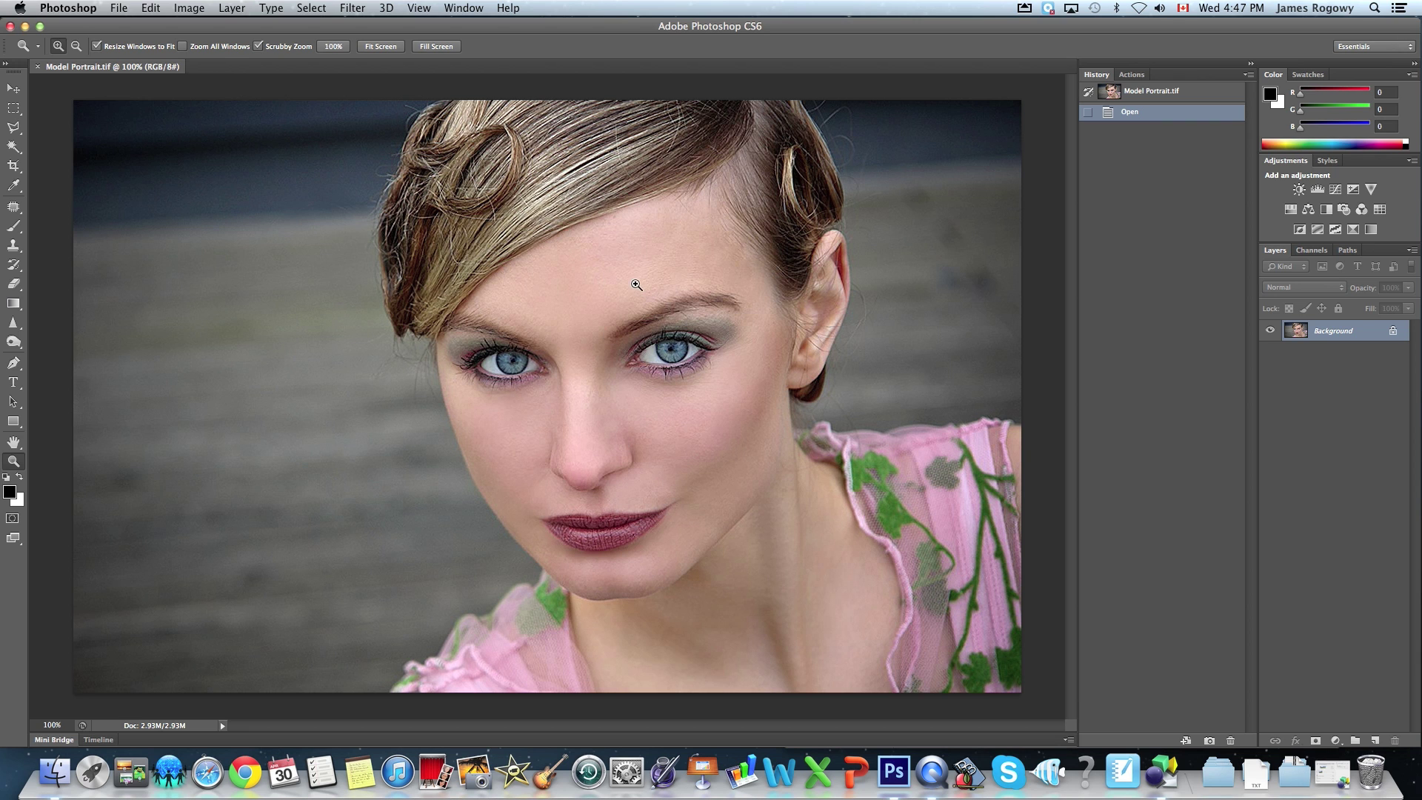
{"action": "left_click", "coordinate": [639, 279]}
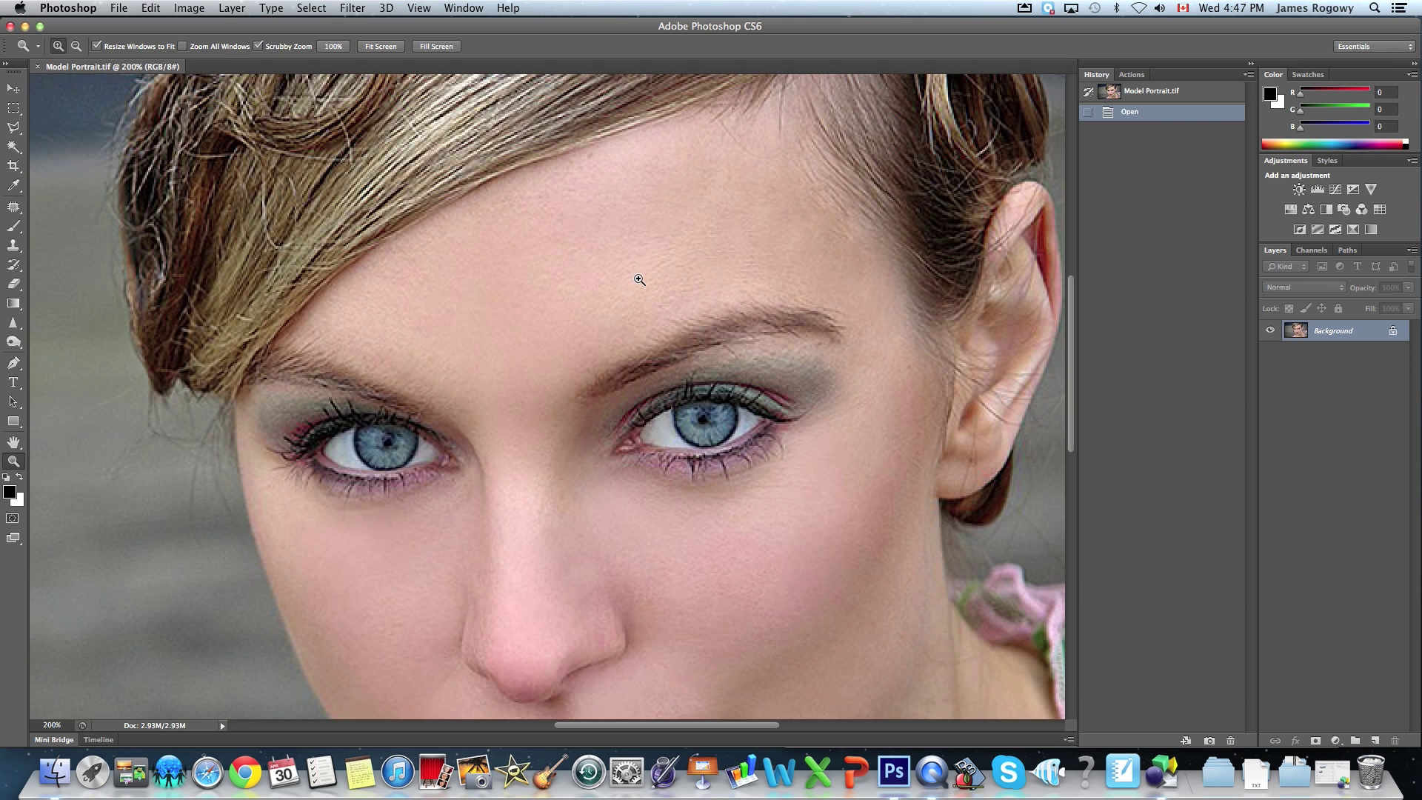
{"action": "left_click", "coordinate": [639, 279], "text": "alt"}
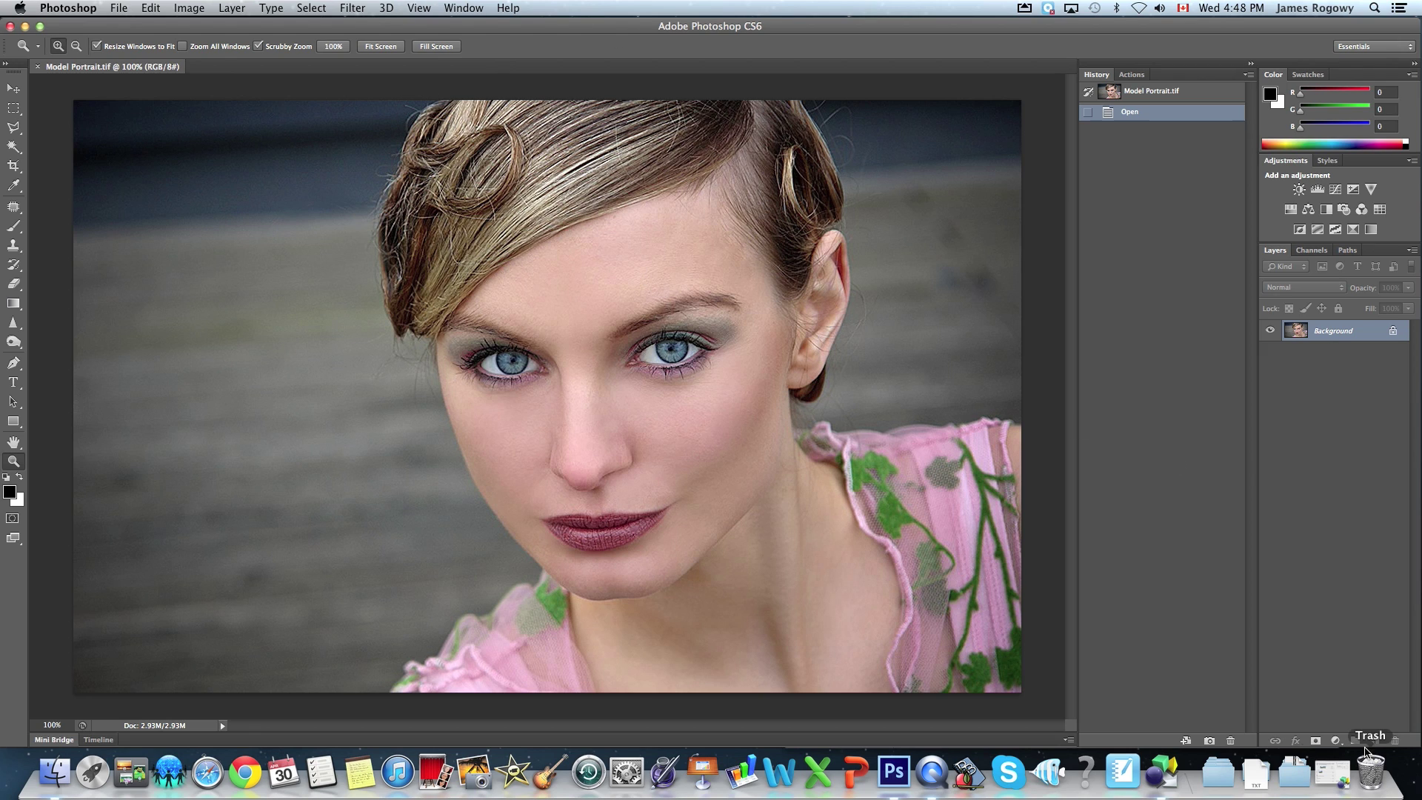
Add a new layer above the Background and name it Highlights
{"action": "left_click", "coordinate": [1376, 740]}
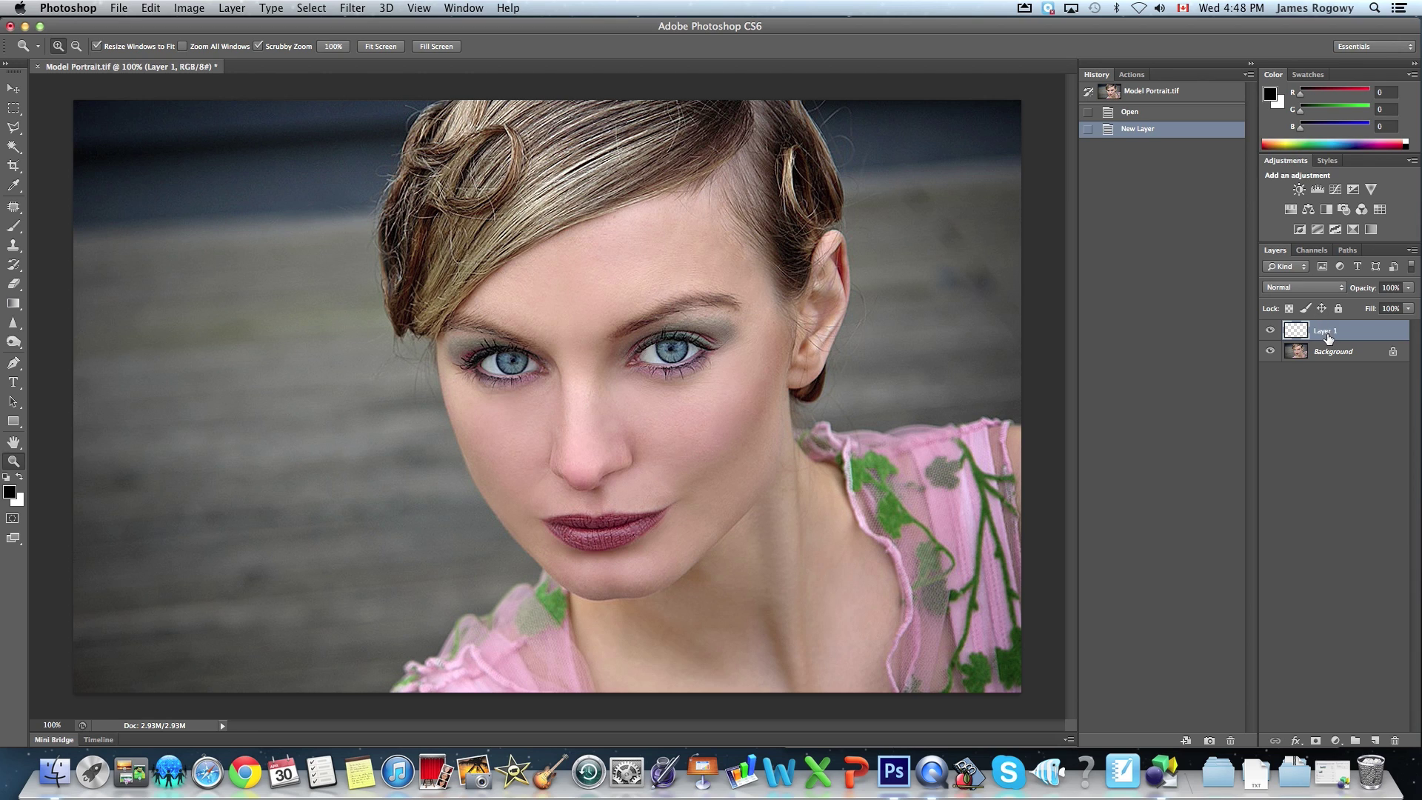
{"action": "double_click", "coordinate": [1326, 331]}
{"action": "type", "text": "Highlights"}
{"action": "key", "text": "Return"}
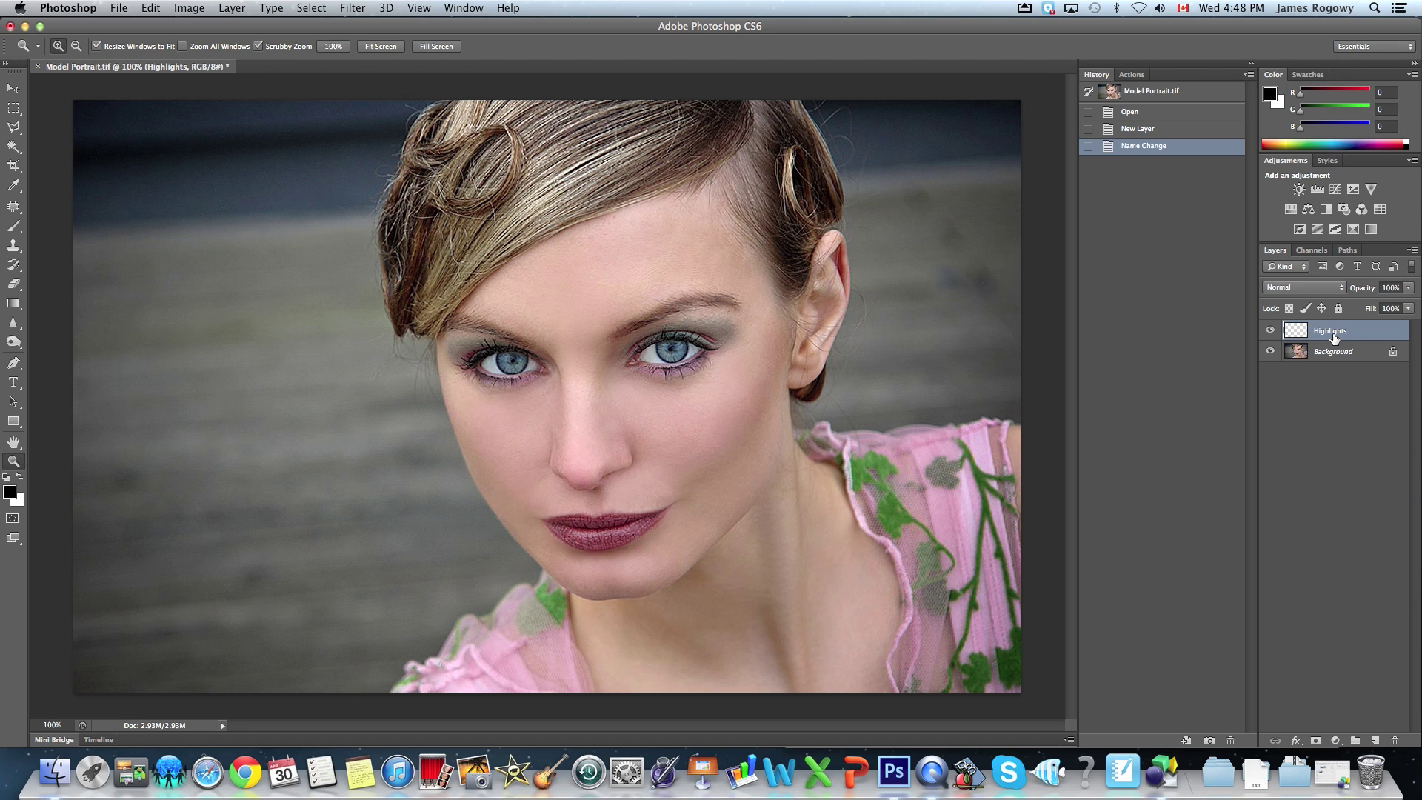
Choose the Brush tool with a bright magenta foreground colour, #f911f6
{"action": "left_click", "coordinate": [13, 227]}
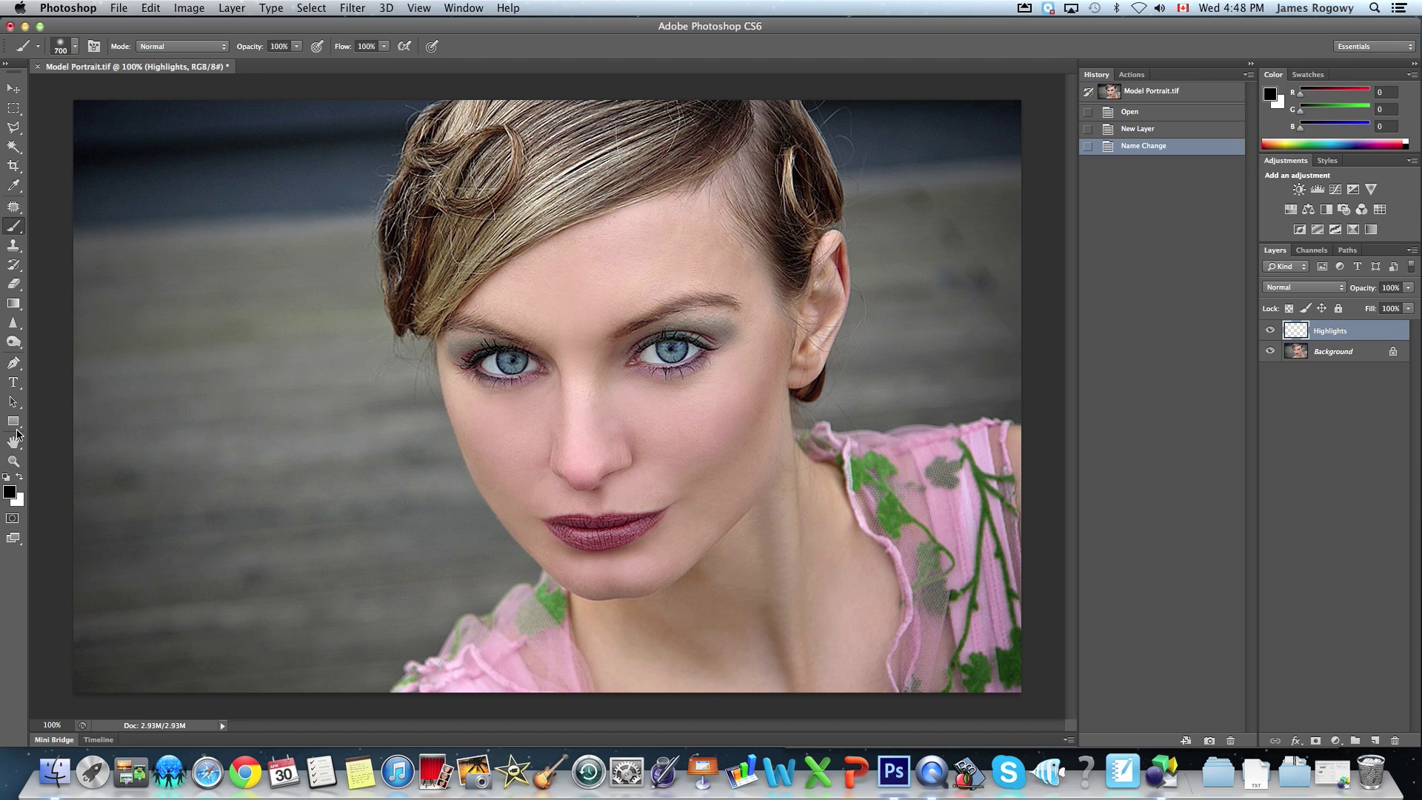
{"action": "left_click", "coordinate": [10, 491]}
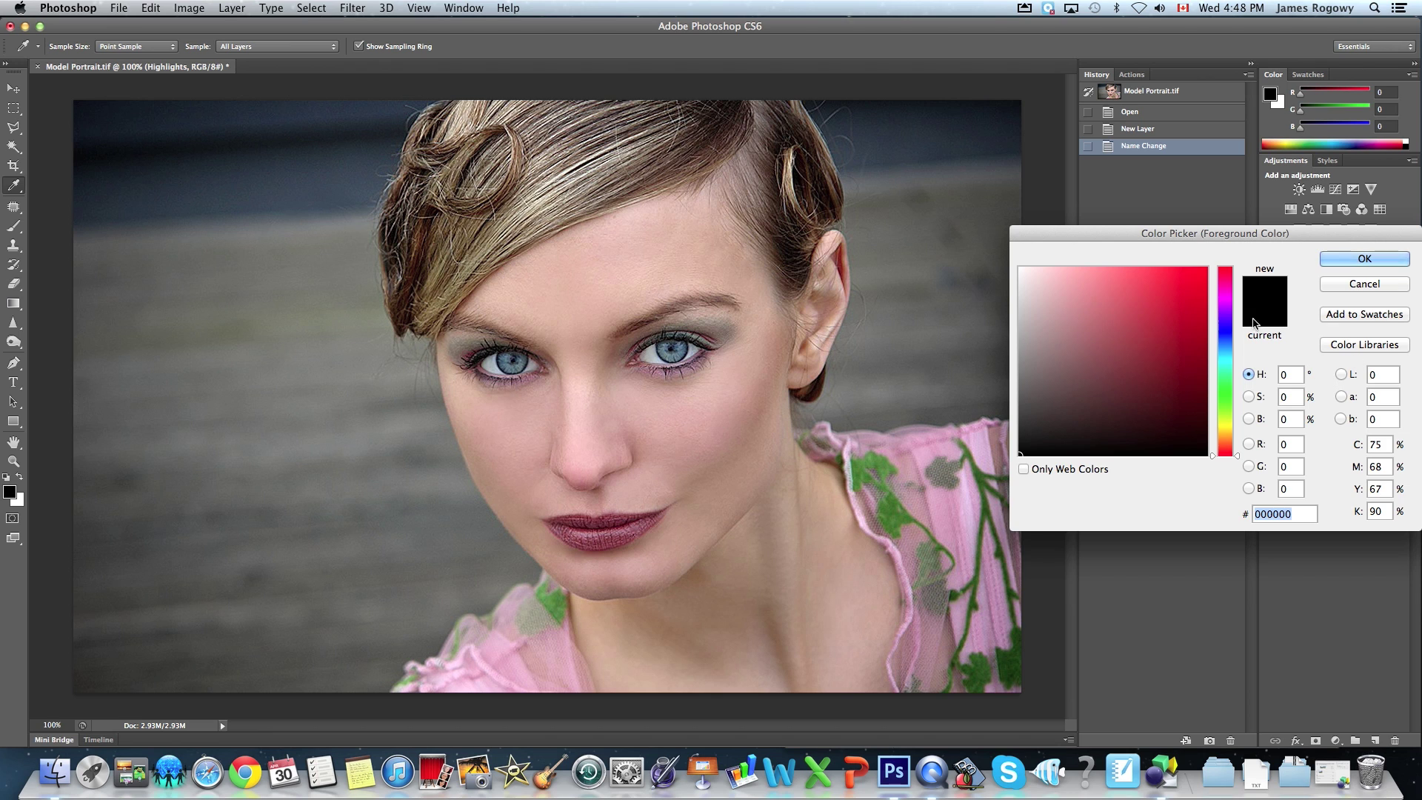
{"action": "left_click", "coordinate": [1223, 299]}
{"action": "left_click", "coordinate": [1195, 272]}
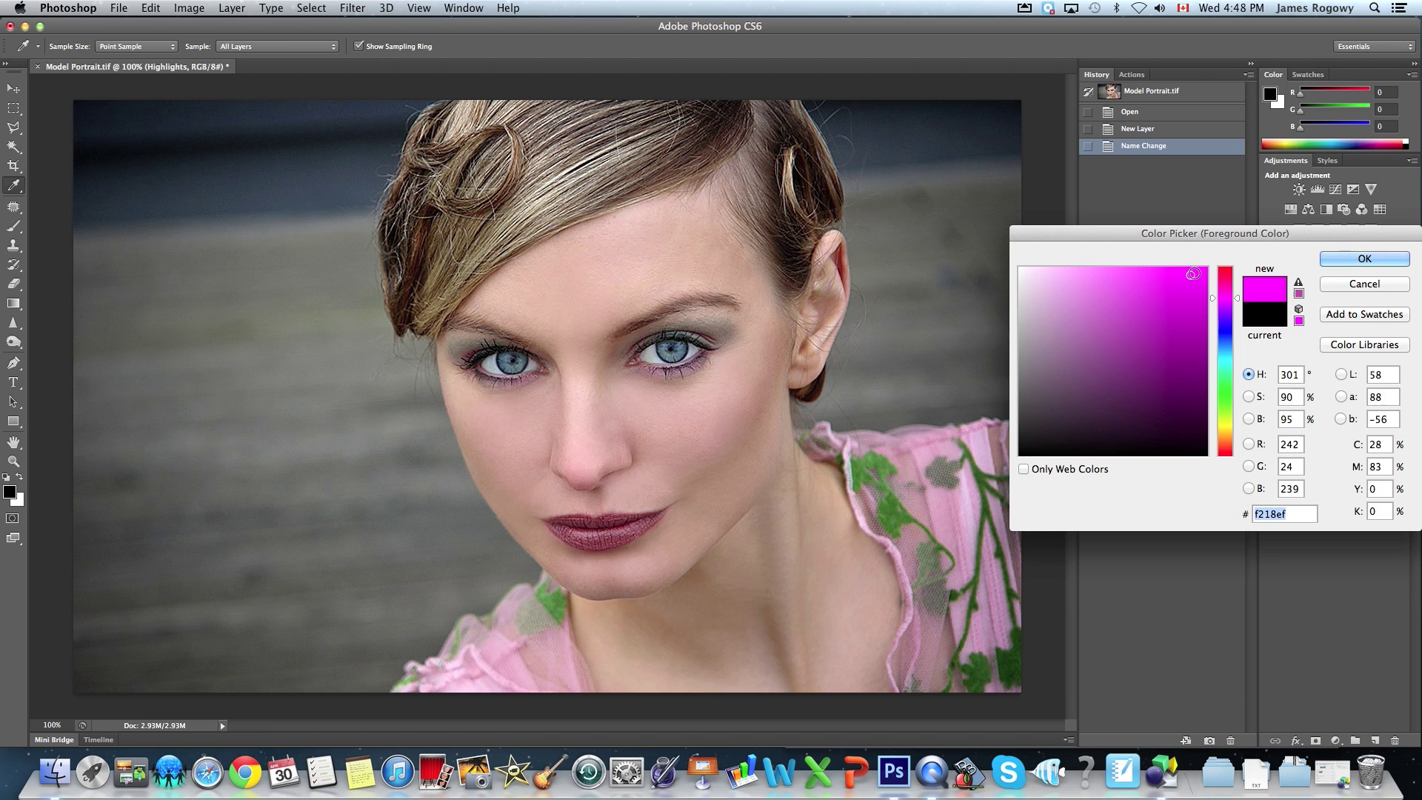
{"action": "left_click", "coordinate": [1365, 260]}
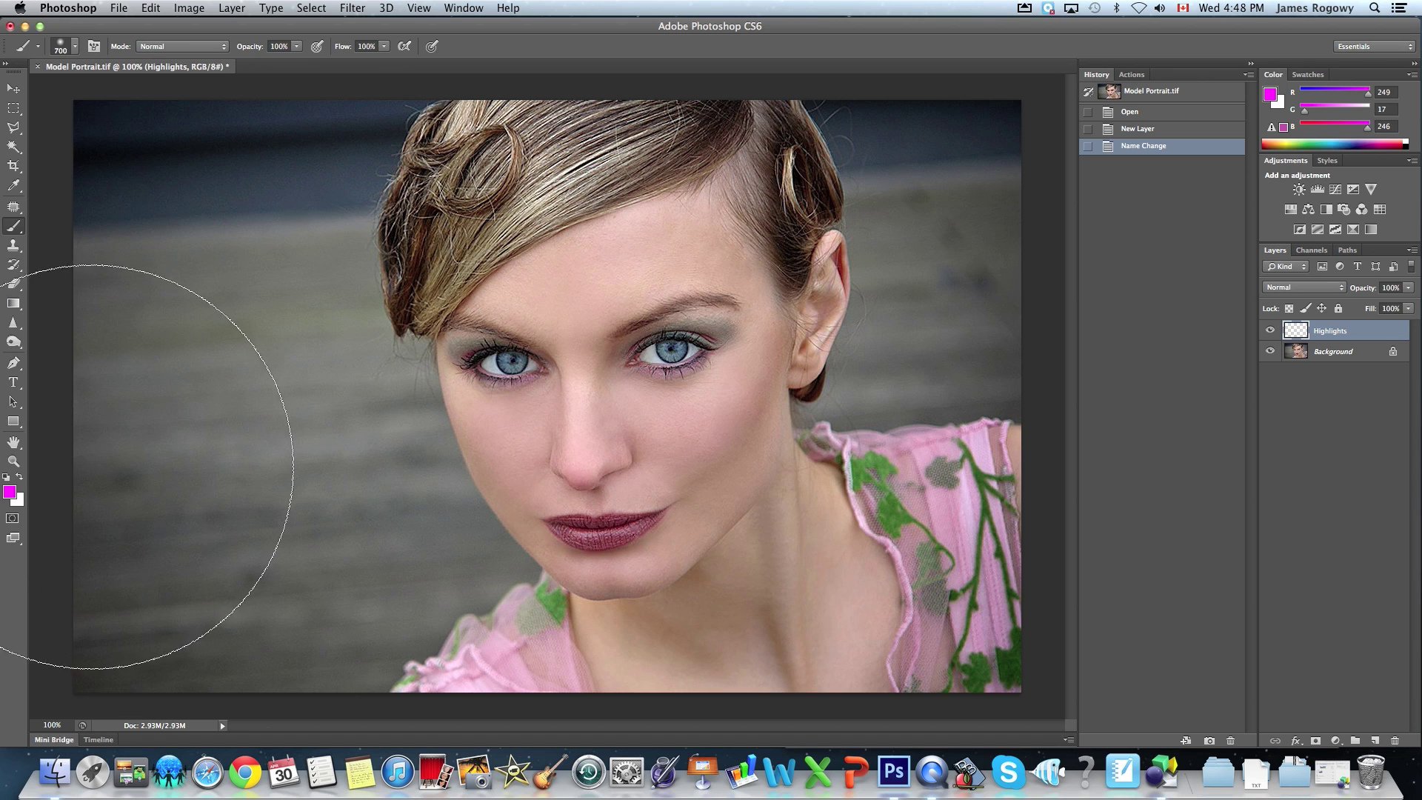
Set the brush size to 67 px
{"action": "left_click", "coordinate": [75, 48]}
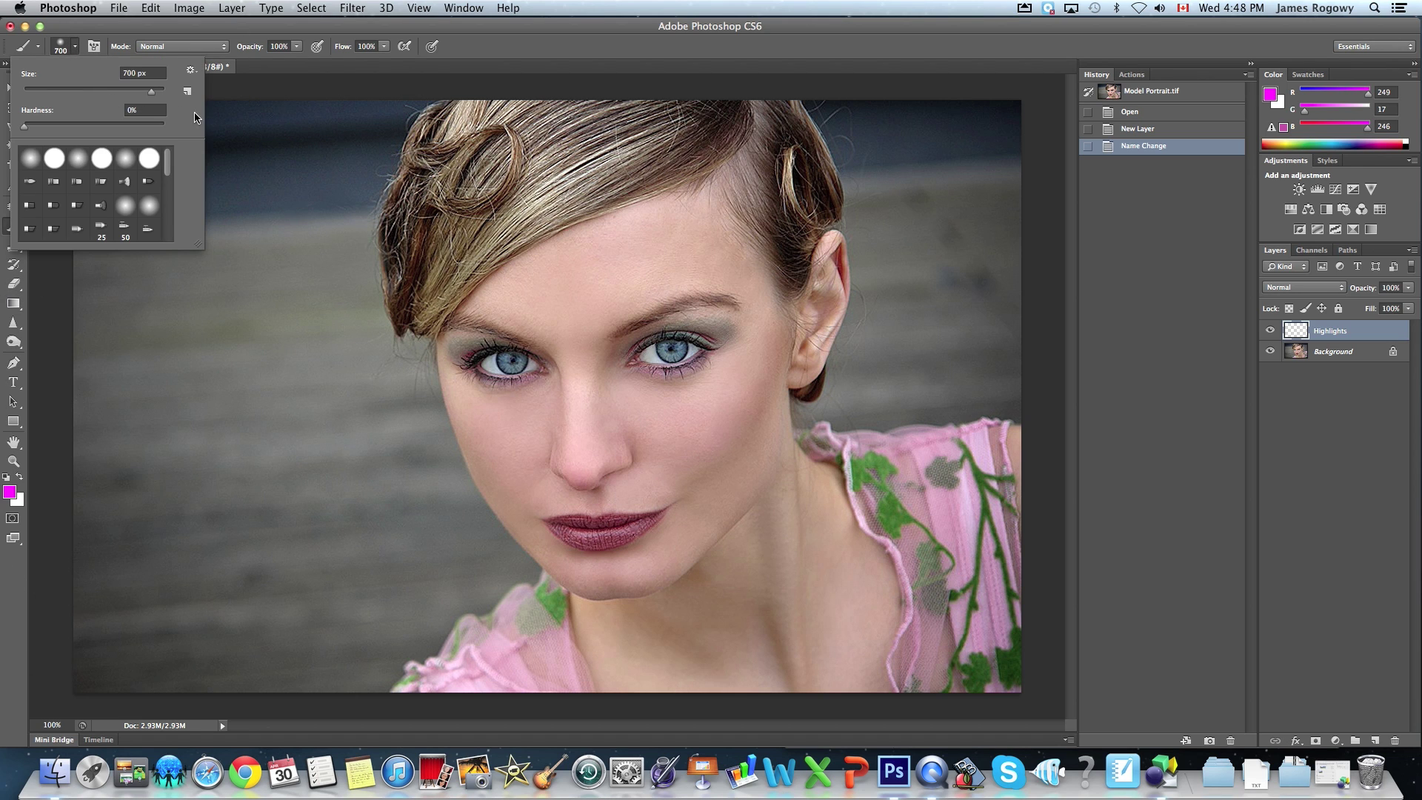
{"action": "key", "text": "ctrl+super+Escape"}
{"action": "left_click", "coordinate": [157, 26]}
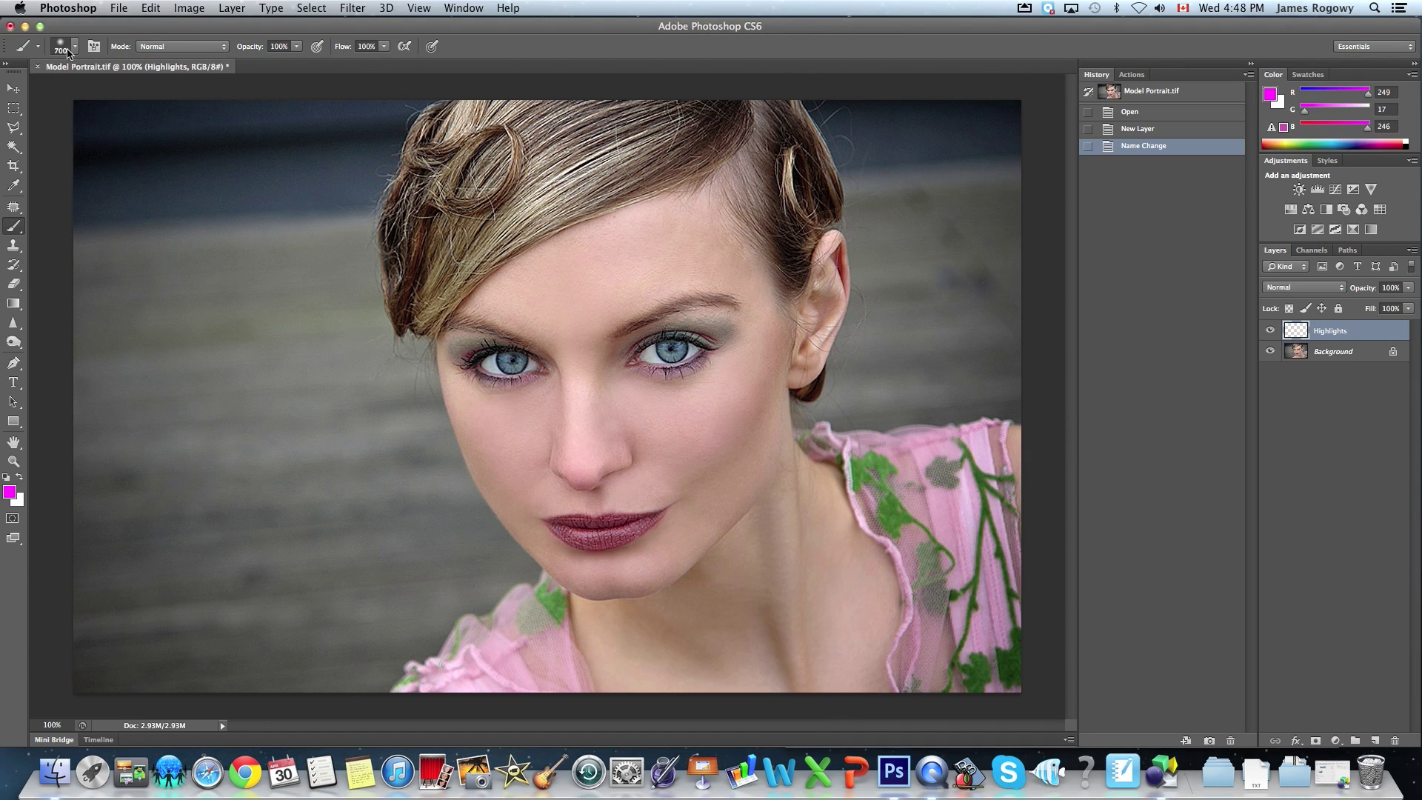
{"action": "left_click", "coordinate": [75, 47]}
{"action": "left_click", "coordinate": [72, 90]}
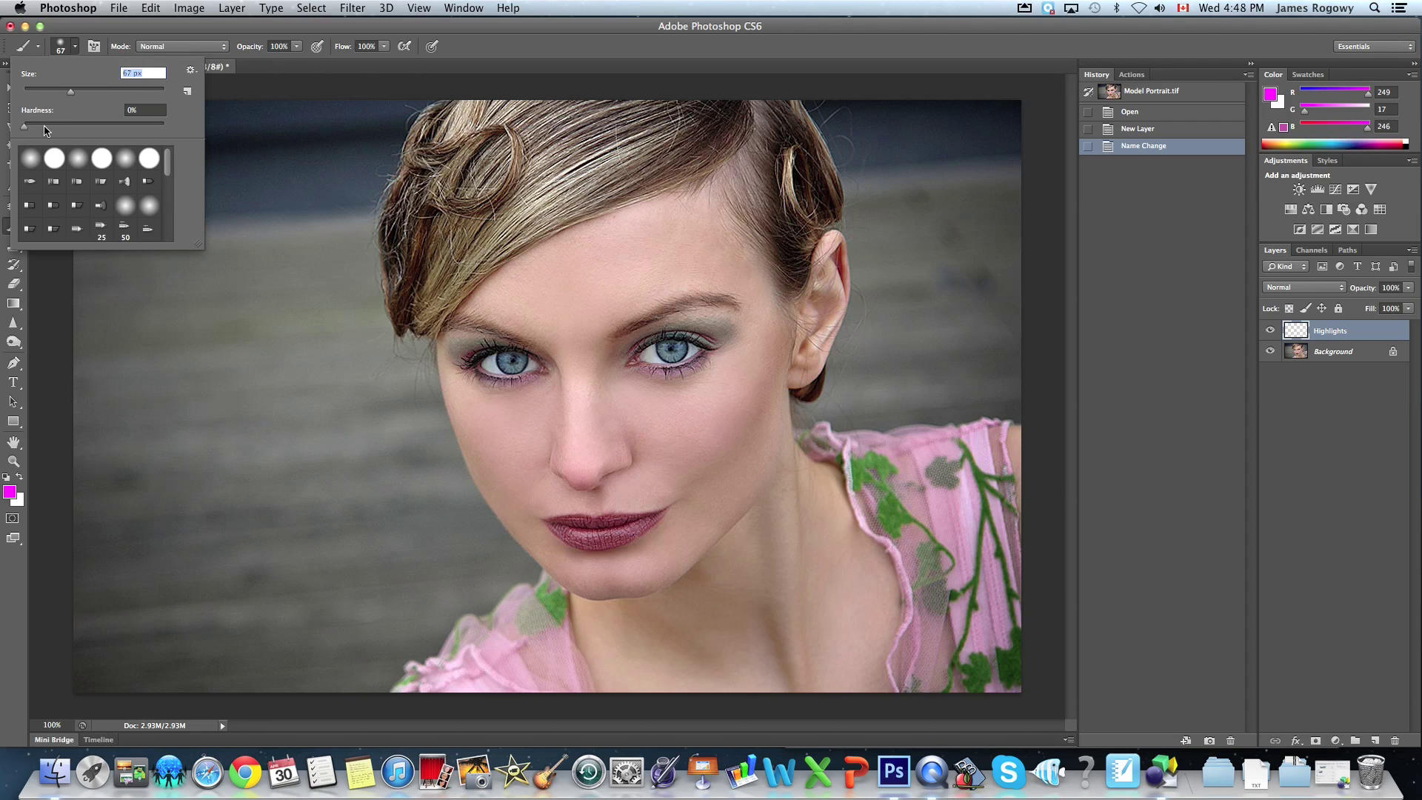
{"action": "left_click", "coordinate": [60, 49]}
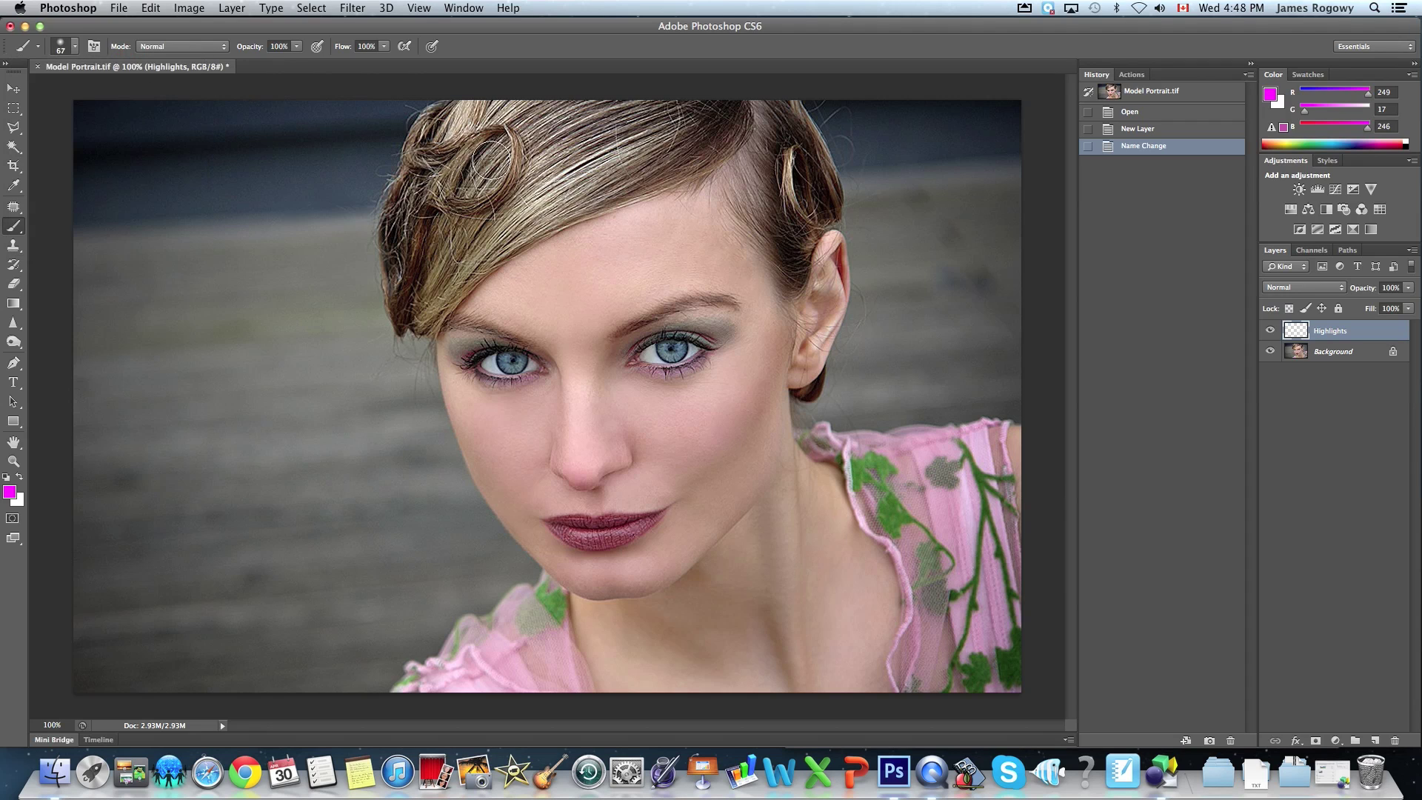
Paint a tapering magenta streak along the front hairline from the parting towards the temple, narrowing the brush to 30 px
{"action": "key", "text": "bracketright"}
{"action": "key", "text": "bracketright"}
{"action": "key", "text": "bracketright"}
{"action": "key", "text": "bracketright"}
{"action": "key", "text": "bracketright"}
{"action": "key", "text": "bracketleft"}
{"action": "mouse_move", "coordinate": [734, 111]}
{"action": "left_mouse_down"}
{"action": "mouse_move", "coordinate": [706, 158]}
{"action": "mouse_move", "coordinate": [509, 229]}
{"action": "mouse_move", "coordinate": [437, 314]}
{"action": "mouse_move", "coordinate": [407, 326]}
{"action": "mouse_move", "coordinate": [445, 308]}
{"action": "mouse_move", "coordinate": [498, 239]}
{"action": "left_mouse_up"}
{"action": "key", "text": "bracketleft"}
{"action": "key", "text": "bracketleft"}
{"action": "key", "text": "bracketleft"}
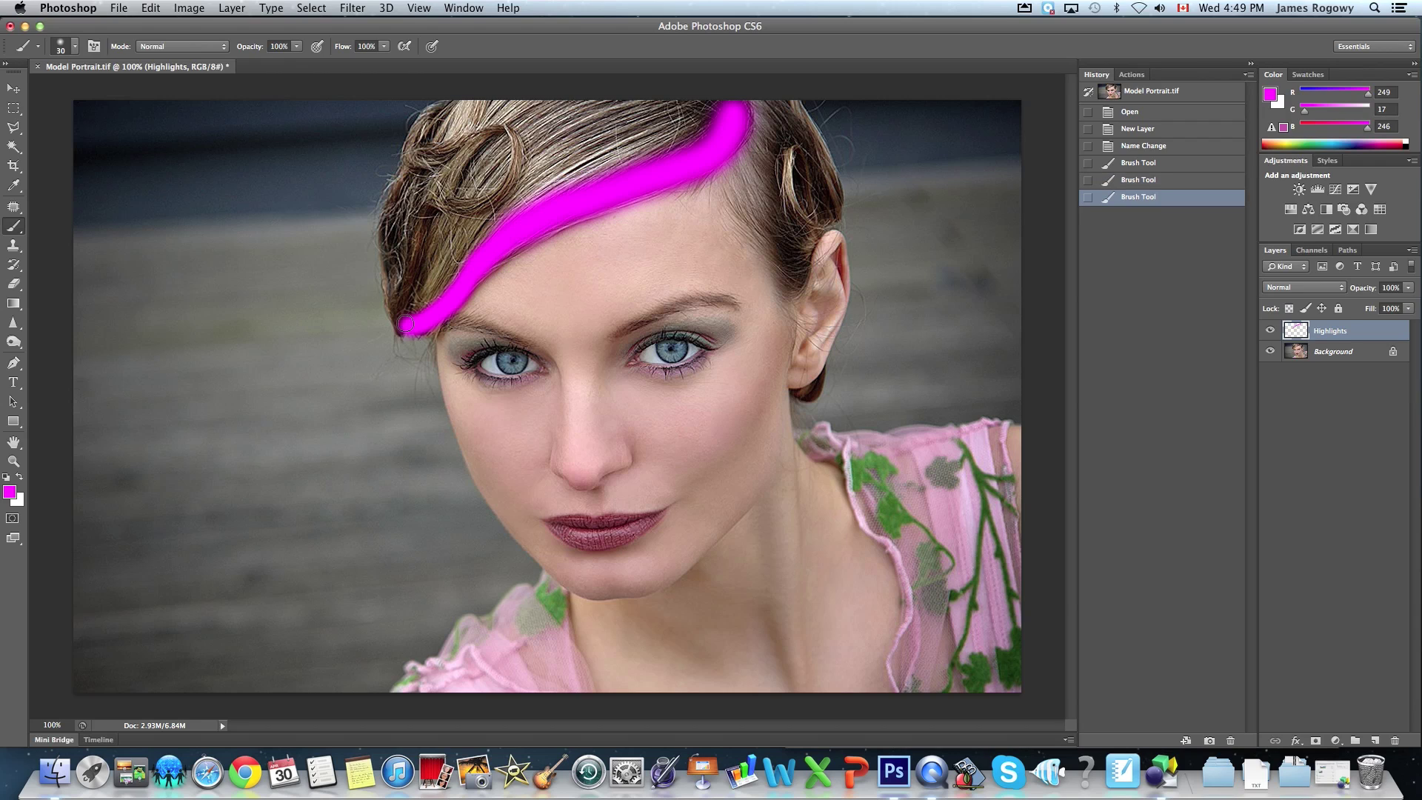
Paint thinner magenta strokes around the curl and down the outer edge of the hair, narrowing the brush to 20 px
{"action": "key", "text": "bracketleft"}
{"action": "mouse_move", "coordinate": [392, 287]}
{"action": "left_mouse_down"}
{"action": "mouse_move", "coordinate": [387, 228]}
{"action": "mouse_move", "coordinate": [418, 169]}
{"action": "mouse_move", "coordinate": [497, 131]}
{"action": "mouse_move", "coordinate": [520, 148]}
{"action": "mouse_move", "coordinate": [513, 189]}
{"action": "mouse_move", "coordinate": [481, 209]}
{"action": "mouse_move", "coordinate": [452, 210]}
{"action": "mouse_move", "coordinate": [411, 170]}
{"action": "left_mouse_up"}
{"action": "key", "text": "bracketleft"}
{"action": "left_click_drag", "start_coordinate": [392, 291], "coordinate": [404, 331]}
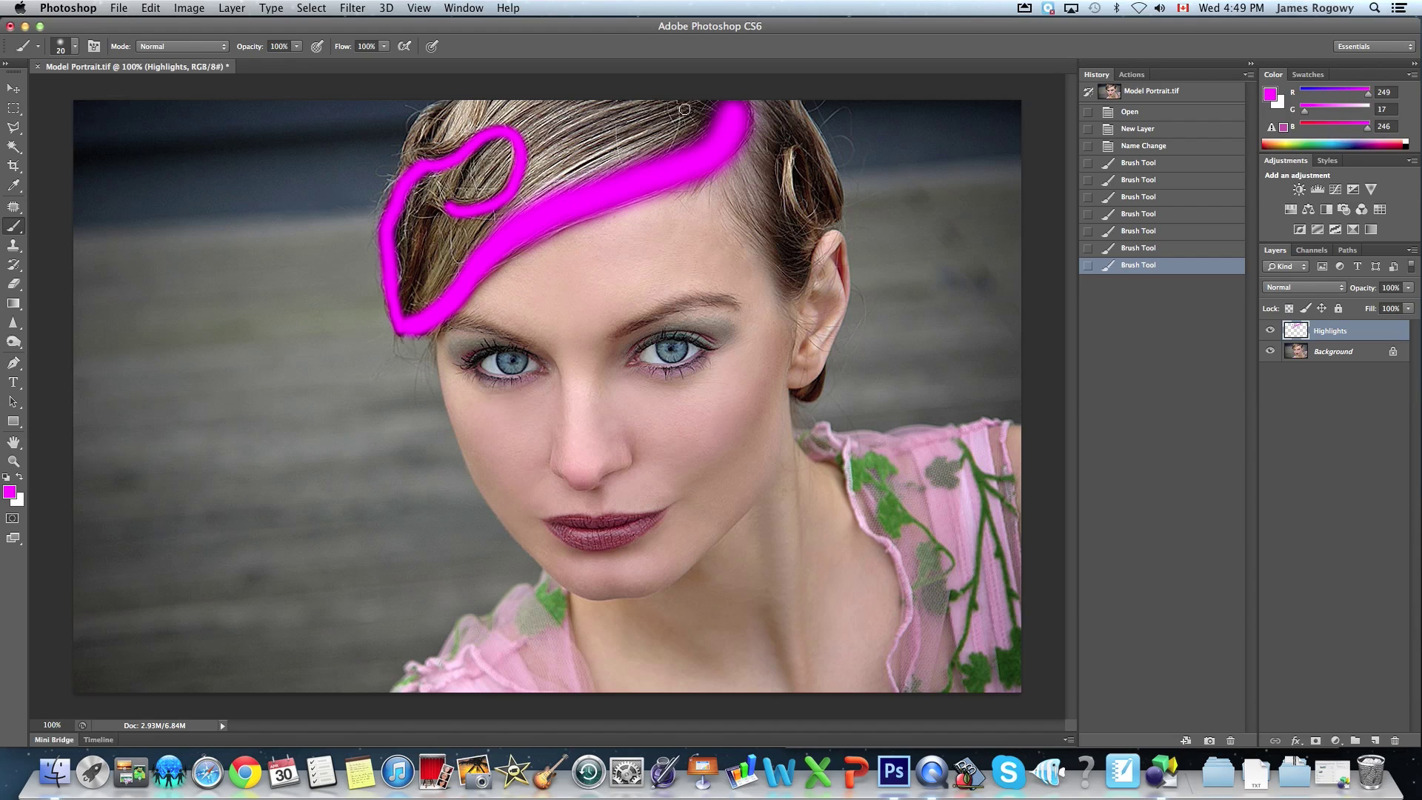
Change the foreground colour to blue, #117ef9
{"action": "left_click", "coordinate": [10, 493]}
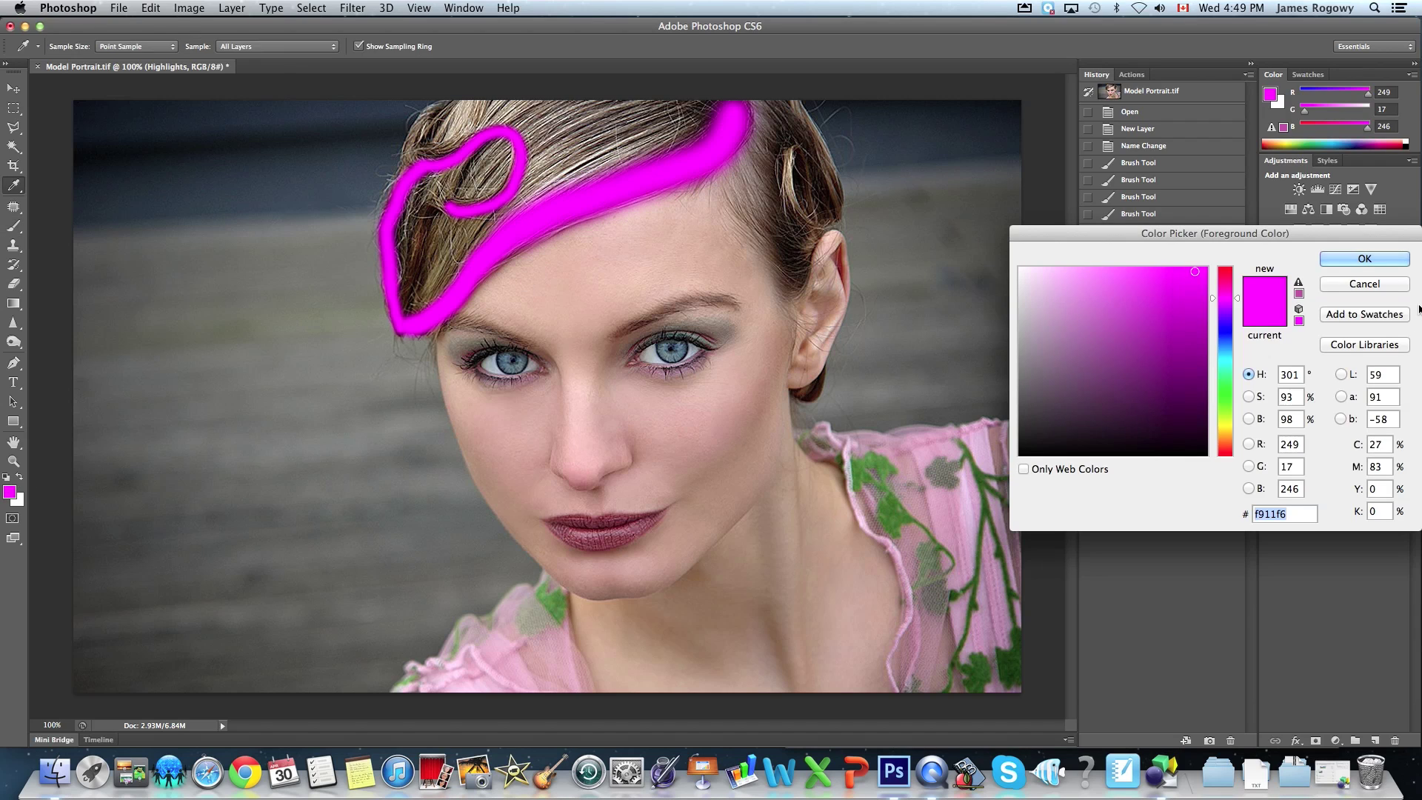
{"action": "left_click", "coordinate": [1226, 345]}
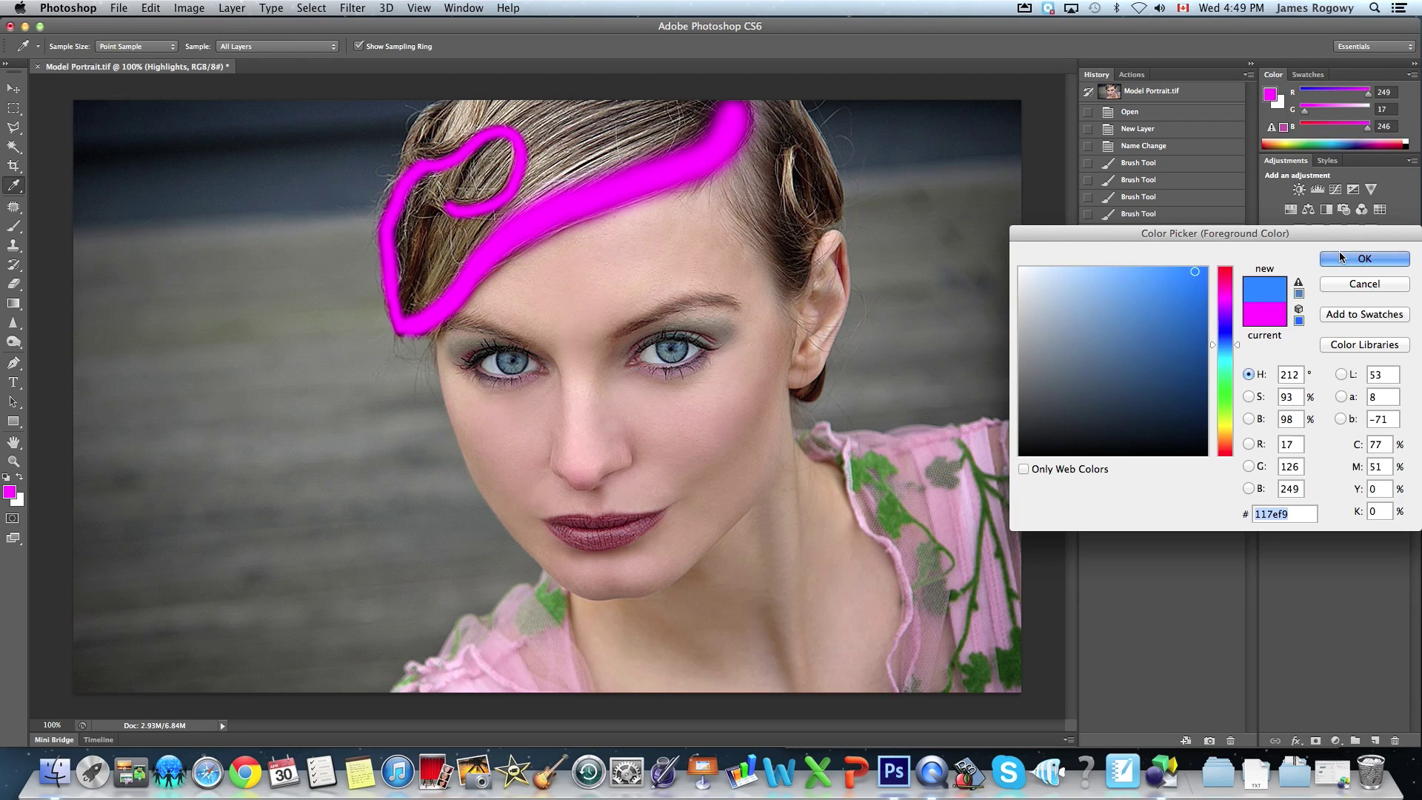
{"action": "left_click", "coordinate": [1365, 258]}
Paint four blue streaks through the hair between the magenta strokes with a 25 px brush
{"action": "key", "text": "bracketright"}
{"action": "left_click_drag", "start_coordinate": [698, 103], "coordinate": [523, 187]}
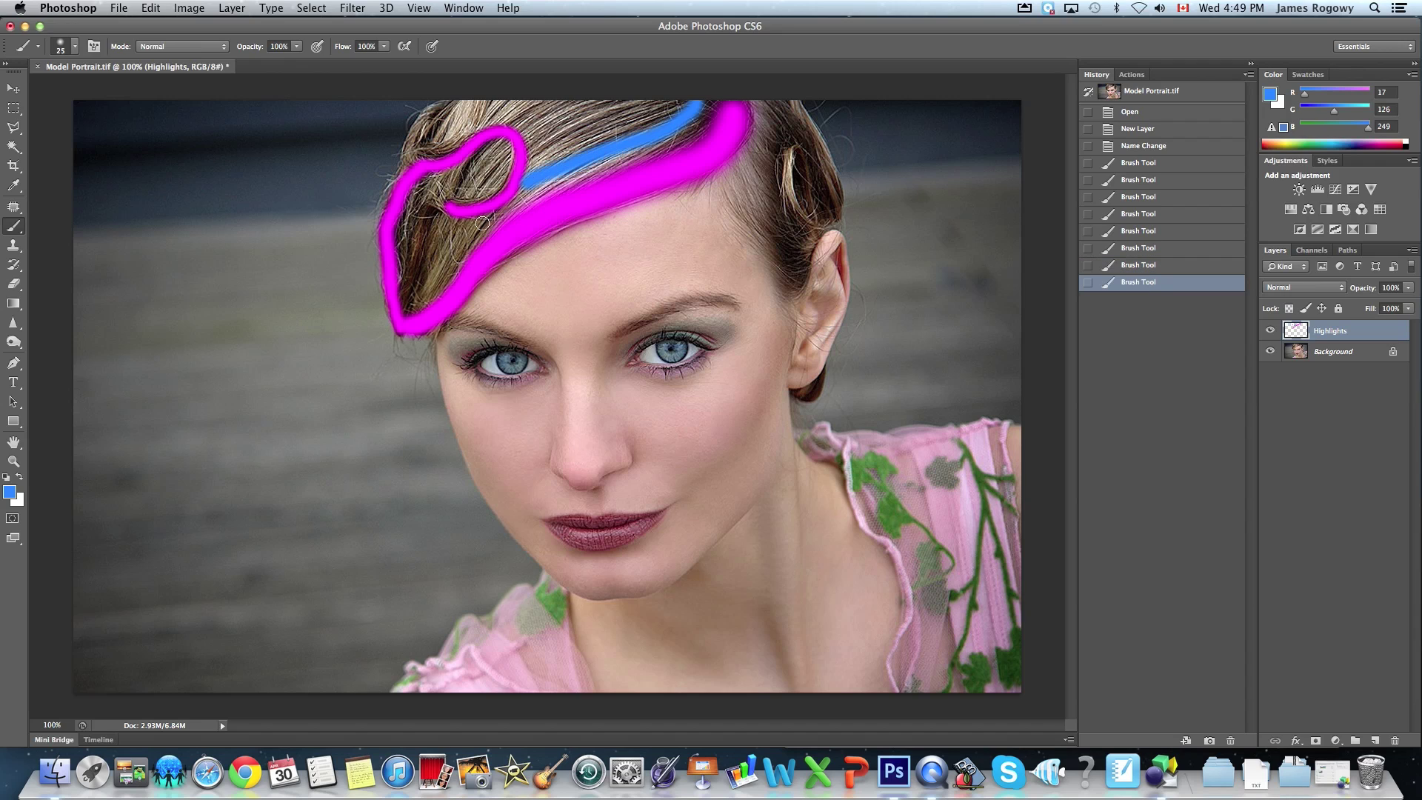
{"action": "left_click_drag", "start_coordinate": [461, 220], "coordinate": [406, 304]}
{"action": "left_click_drag", "start_coordinate": [527, 136], "coordinate": [666, 97]}
{"action": "left_click_drag", "start_coordinate": [438, 139], "coordinate": [479, 92]}
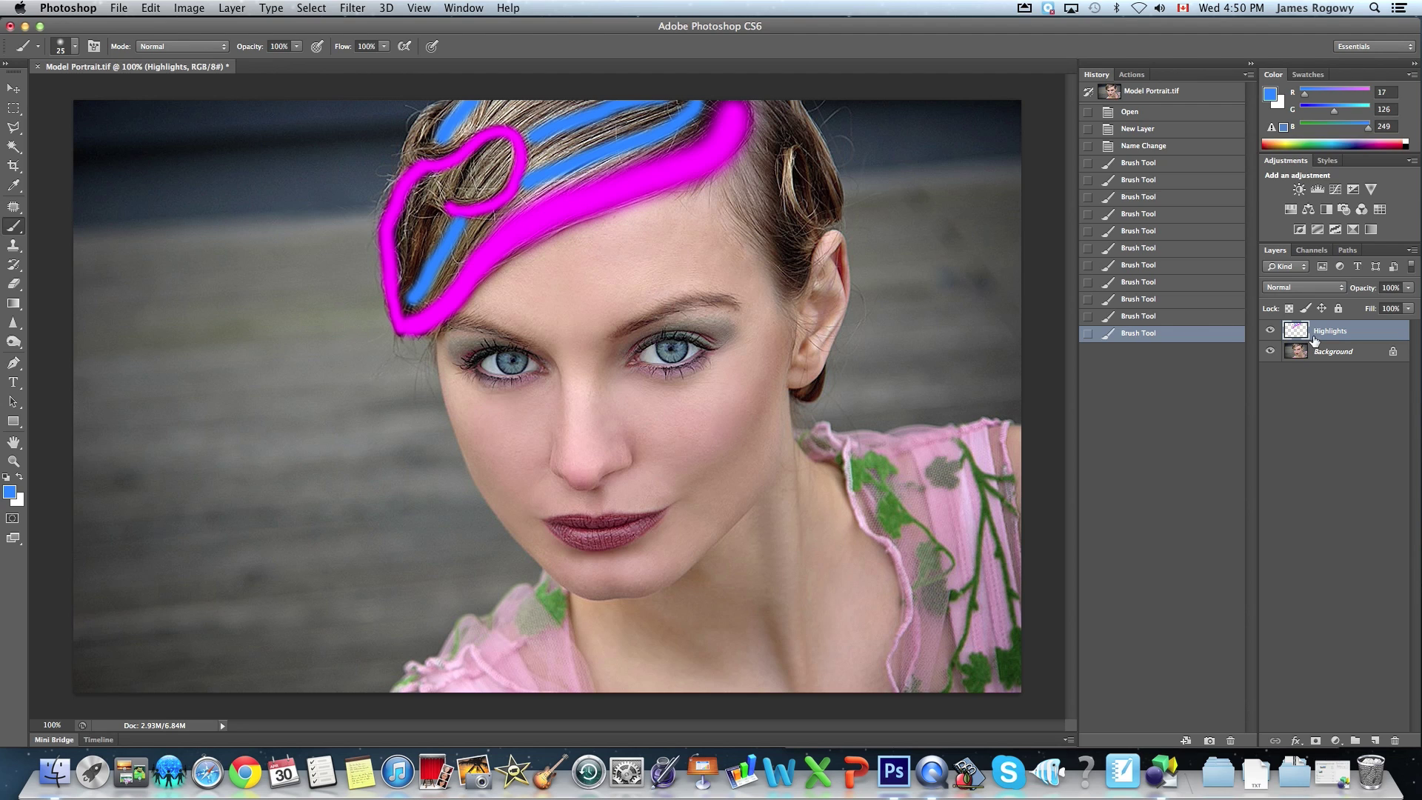
Try the Multiply and Overlay blend modes on the Highlights layer, and settle on Soft Light
{"action": "left_click", "coordinate": [1295, 290]}
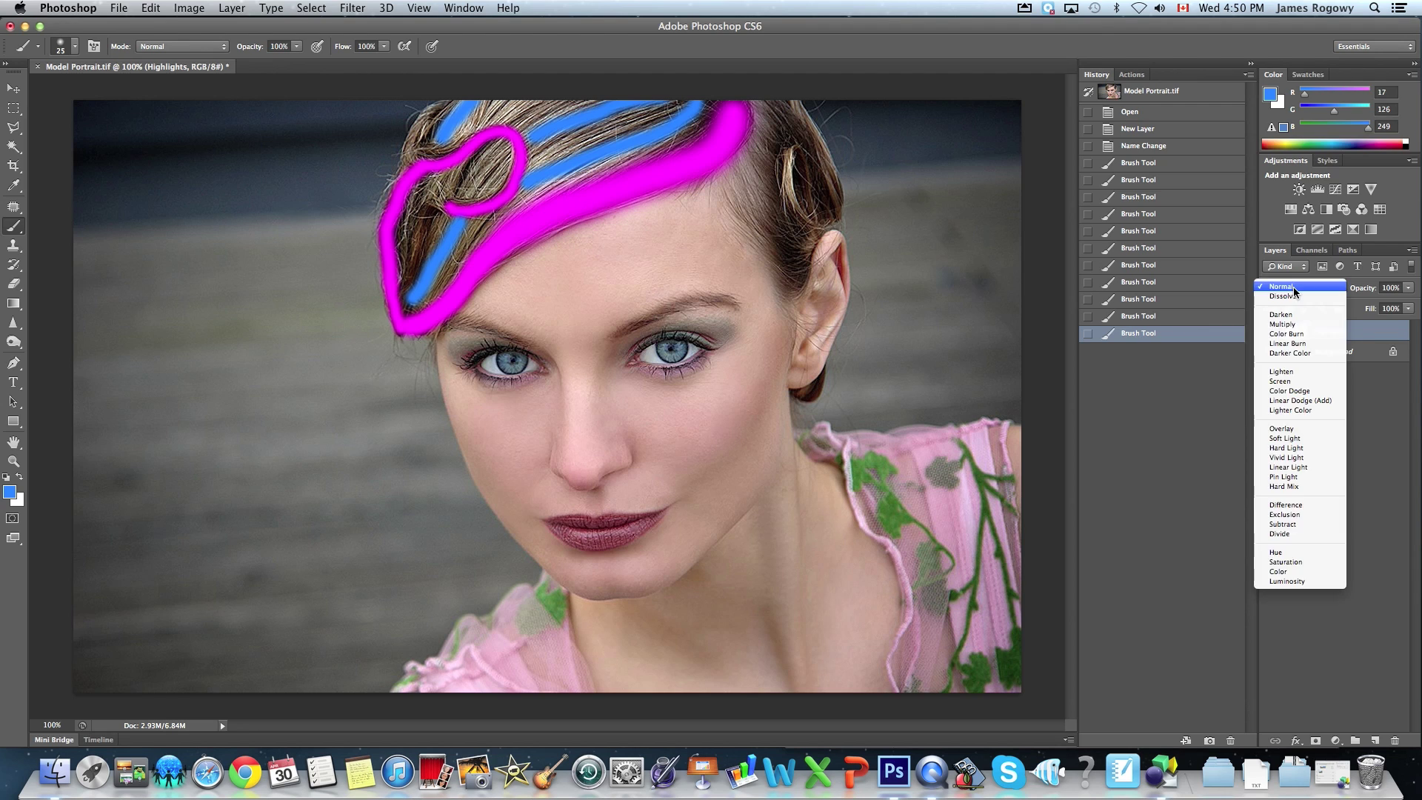
{"action": "left_click", "coordinate": [1295, 327]}
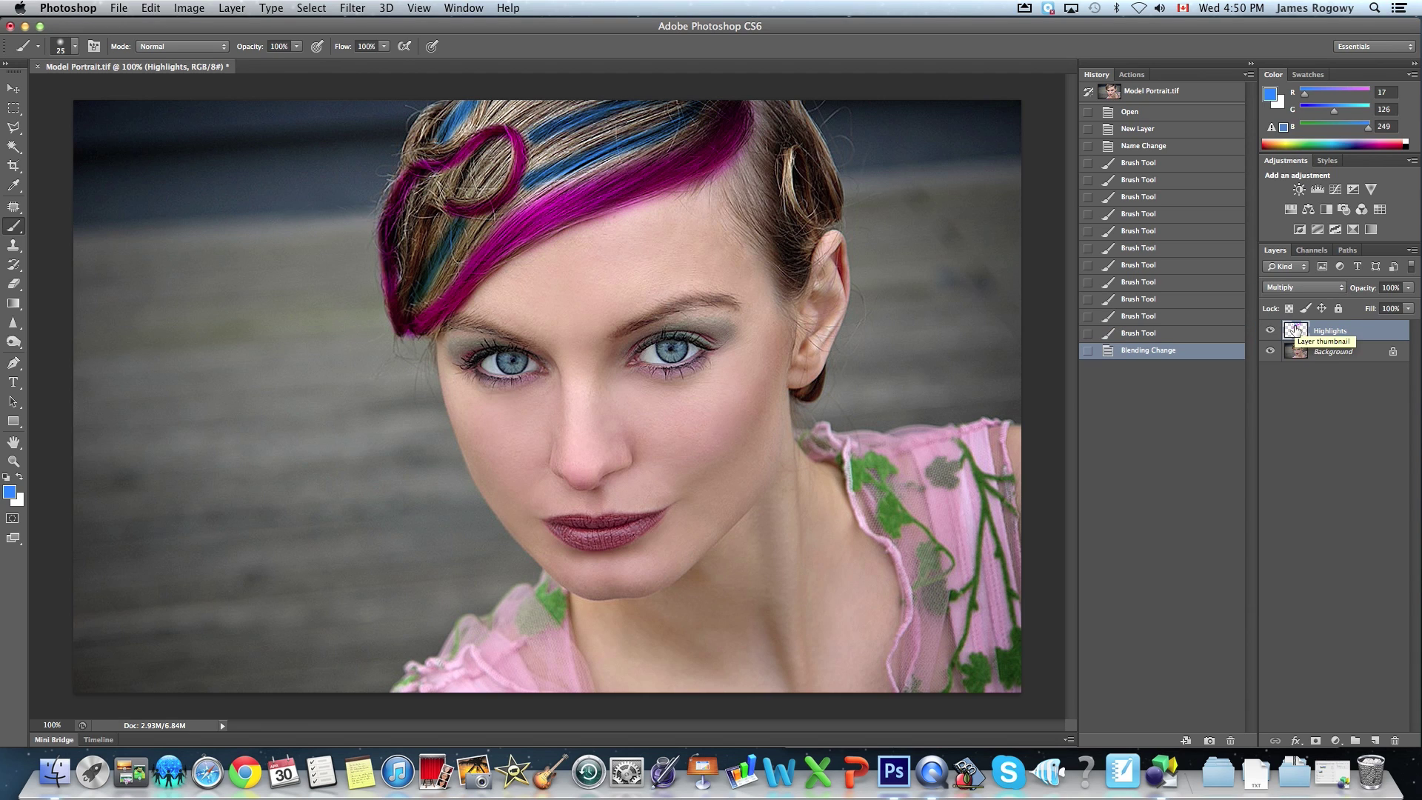
{"action": "left_click", "coordinate": [1295, 288]}
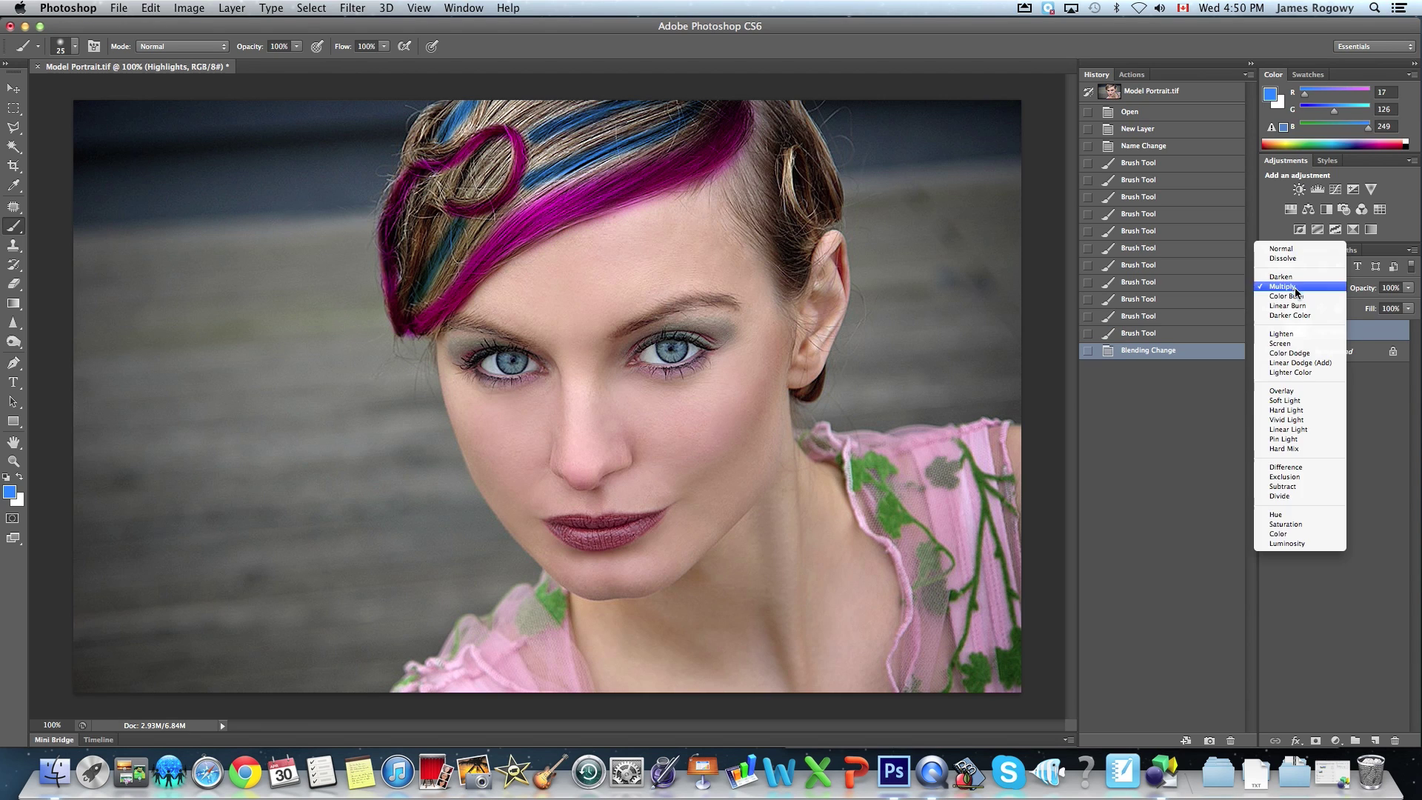
{"action": "left_click", "coordinate": [1295, 401]}
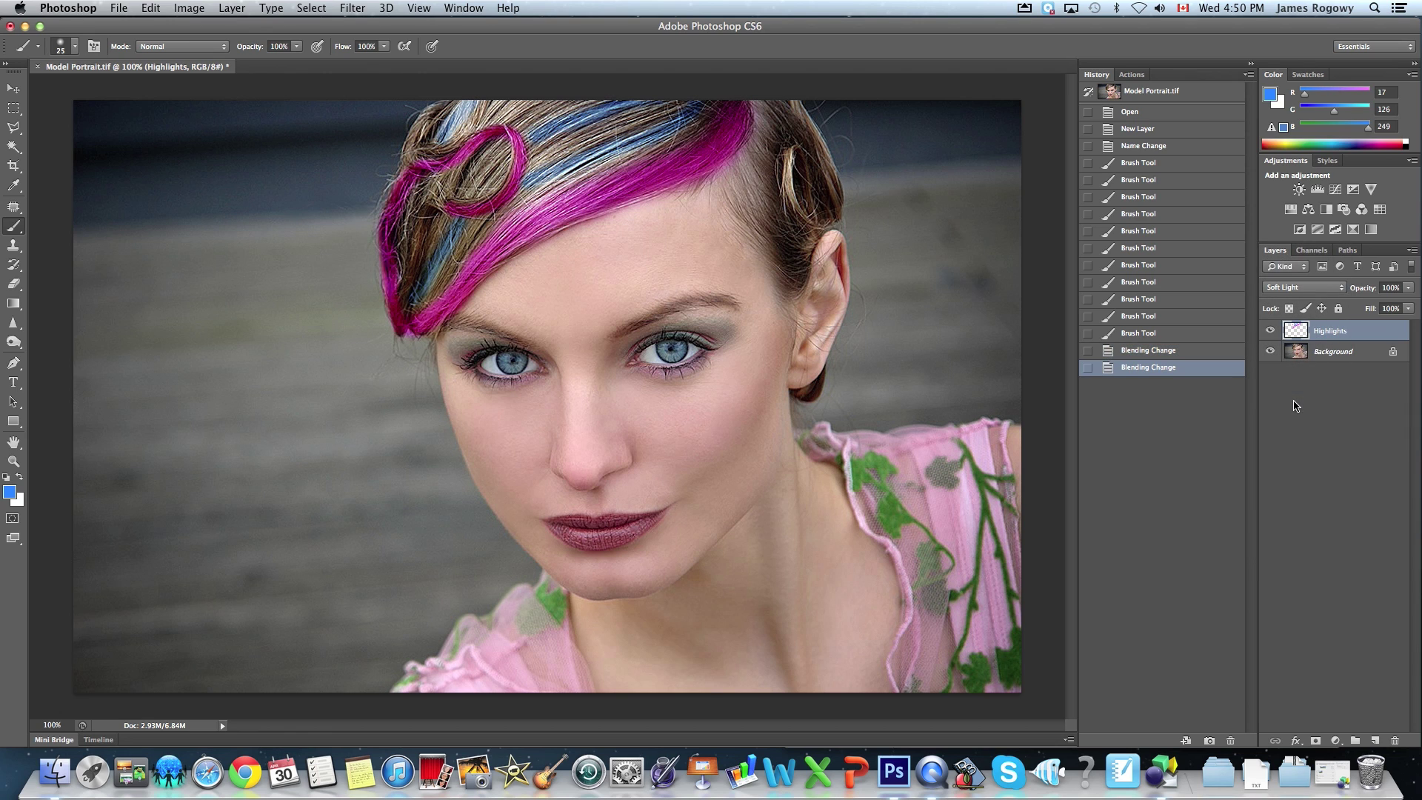
{"action": "left_click", "coordinate": [1298, 289]}
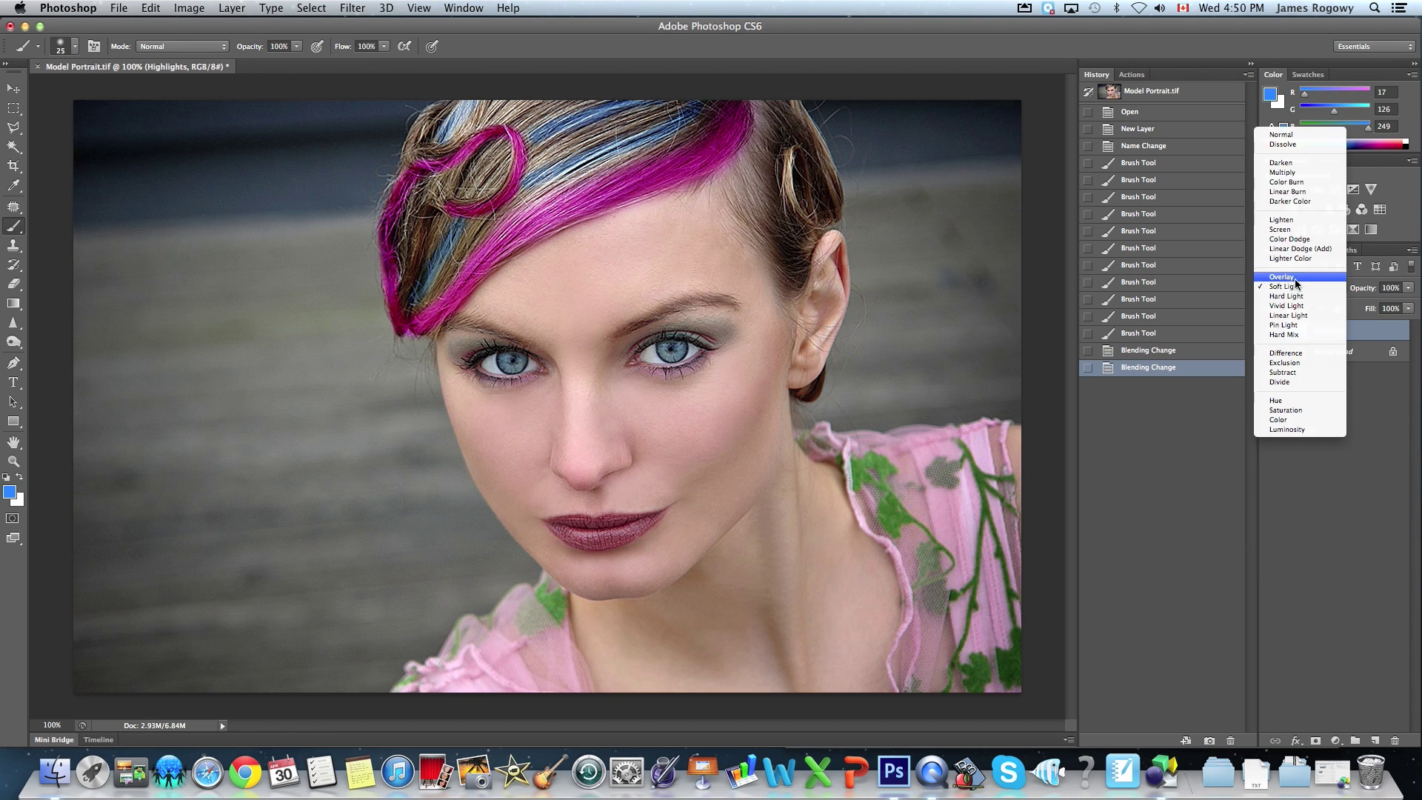
{"action": "left_click", "coordinate": [1296, 279]}
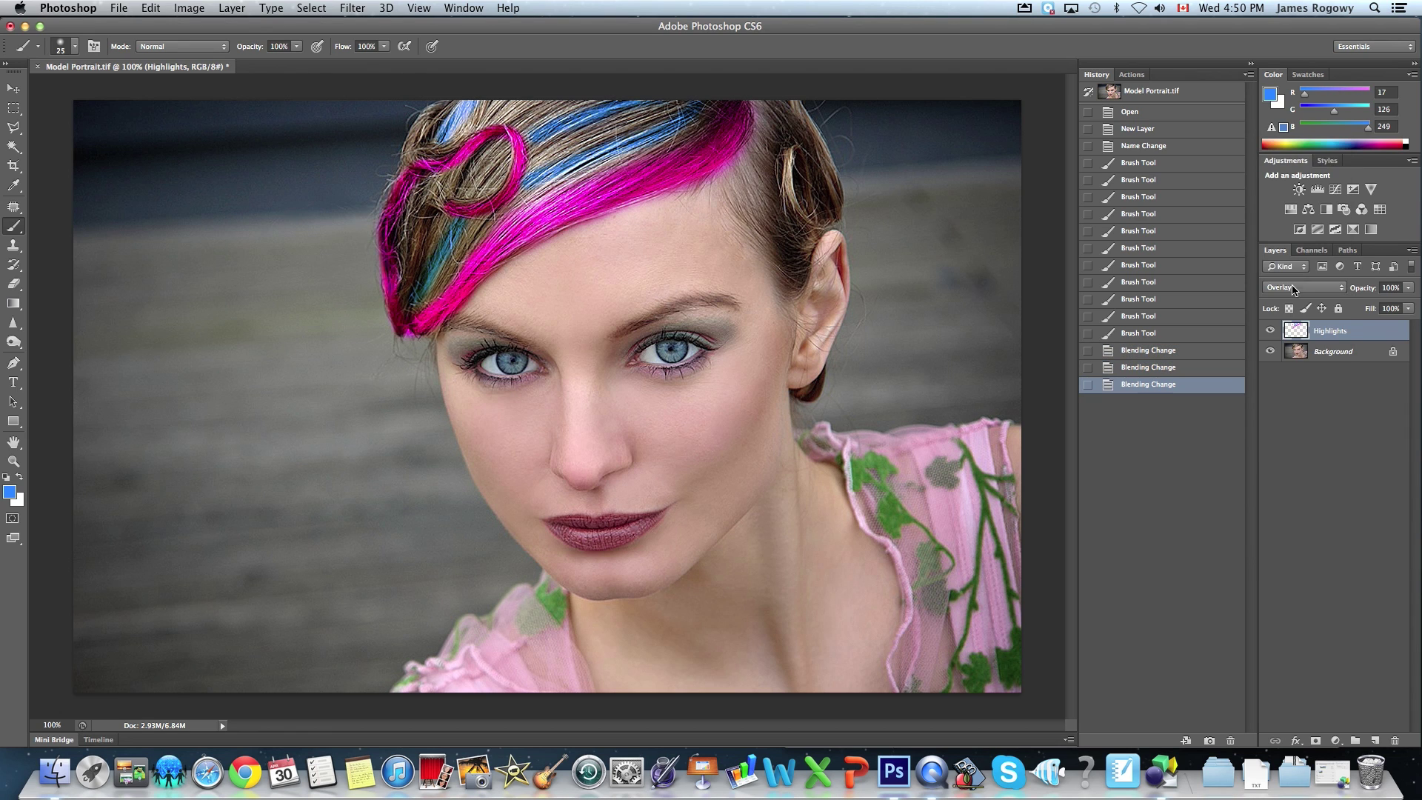
{"action": "left_click", "coordinate": [1295, 289]}
{"action": "left_click", "coordinate": [1295, 300]}
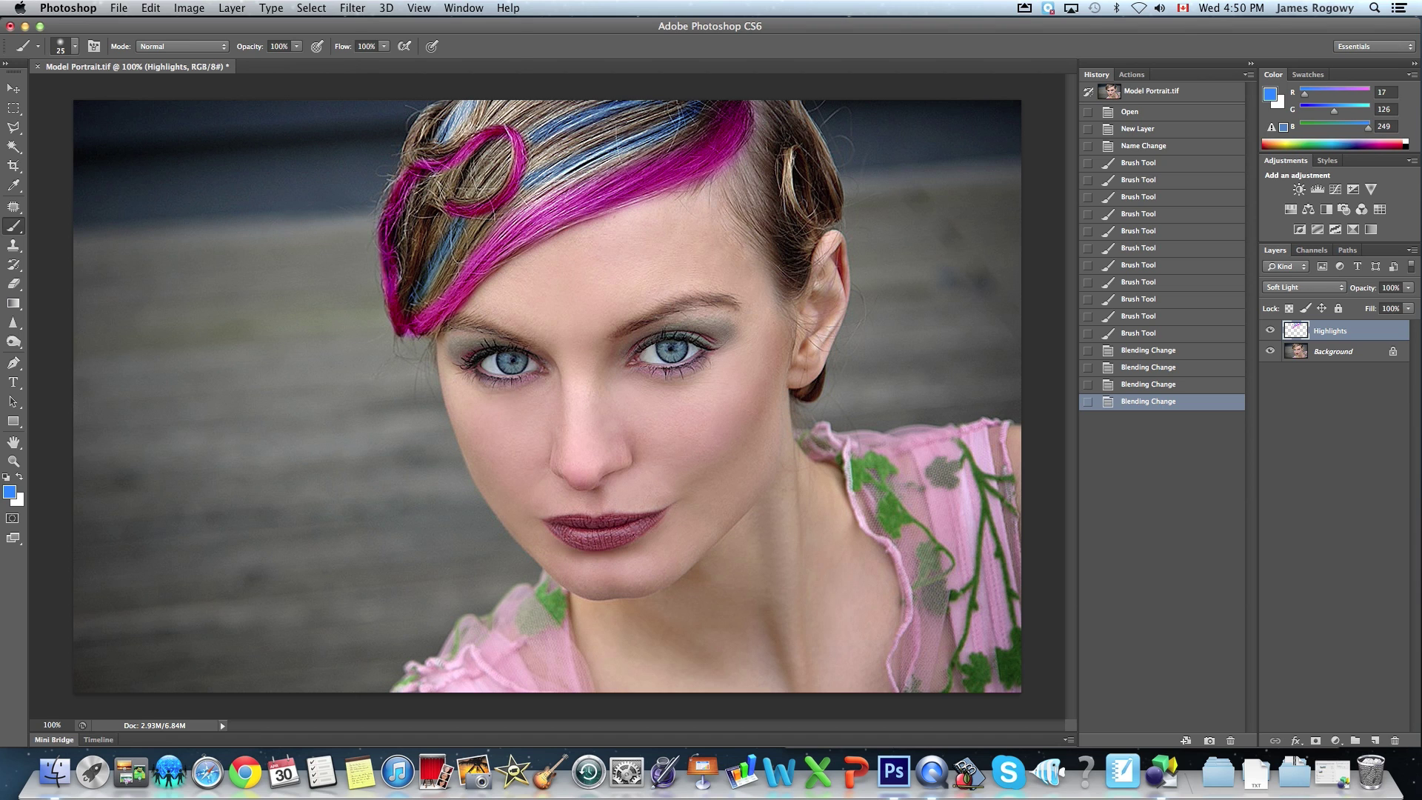
Apply a Gaussian Blur with a 13.4-pixel radius to the Highlights layer
{"action": "left_click", "coordinate": [353, 7]}
{"action": "mouse_move", "coordinate": [412, 183]}
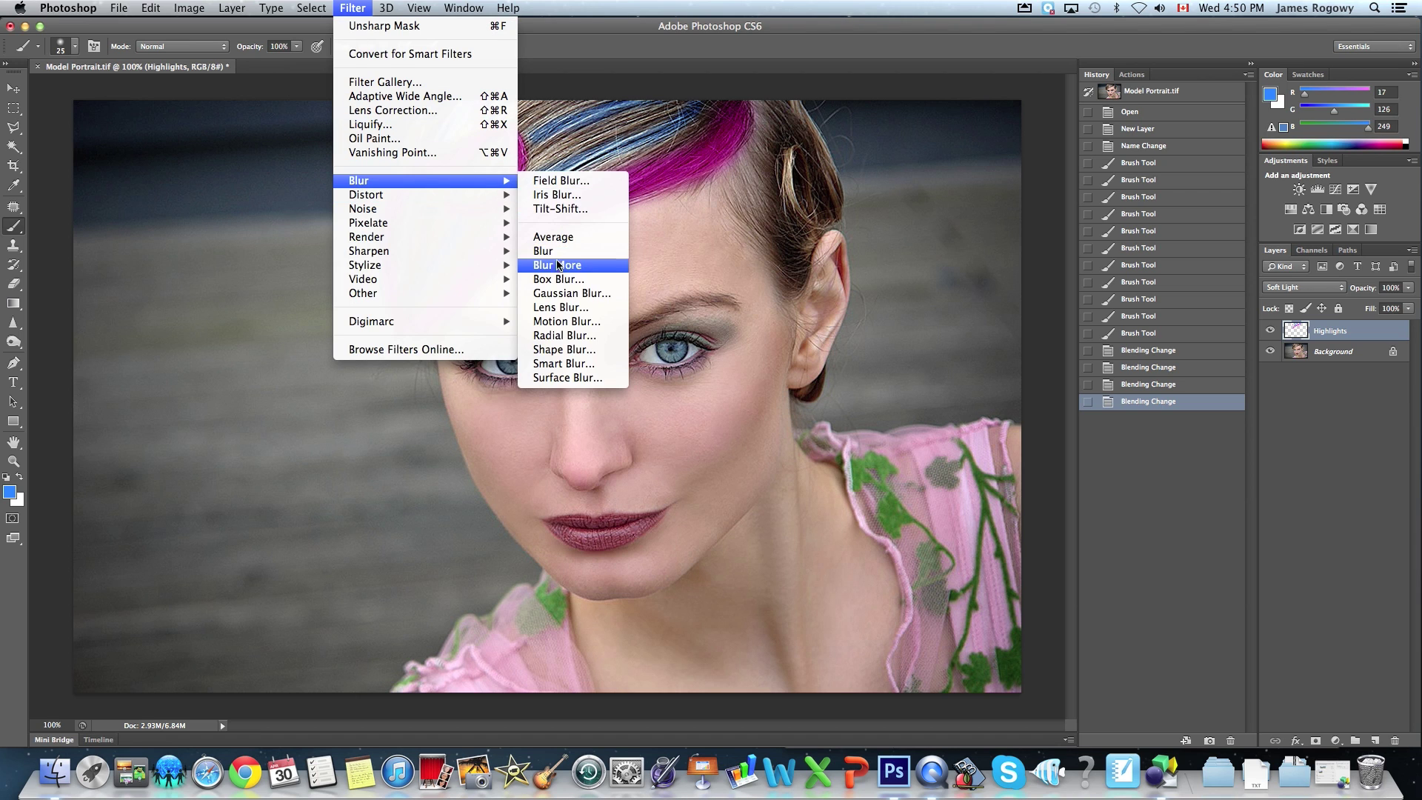
{"action": "left_click", "coordinate": [552, 293]}
{"action": "left_click_drag", "start_coordinate": [712, 236], "coordinate": [930, 230]}
{"action": "left_click_drag", "start_coordinate": [834, 455], "coordinate": [883, 451]}
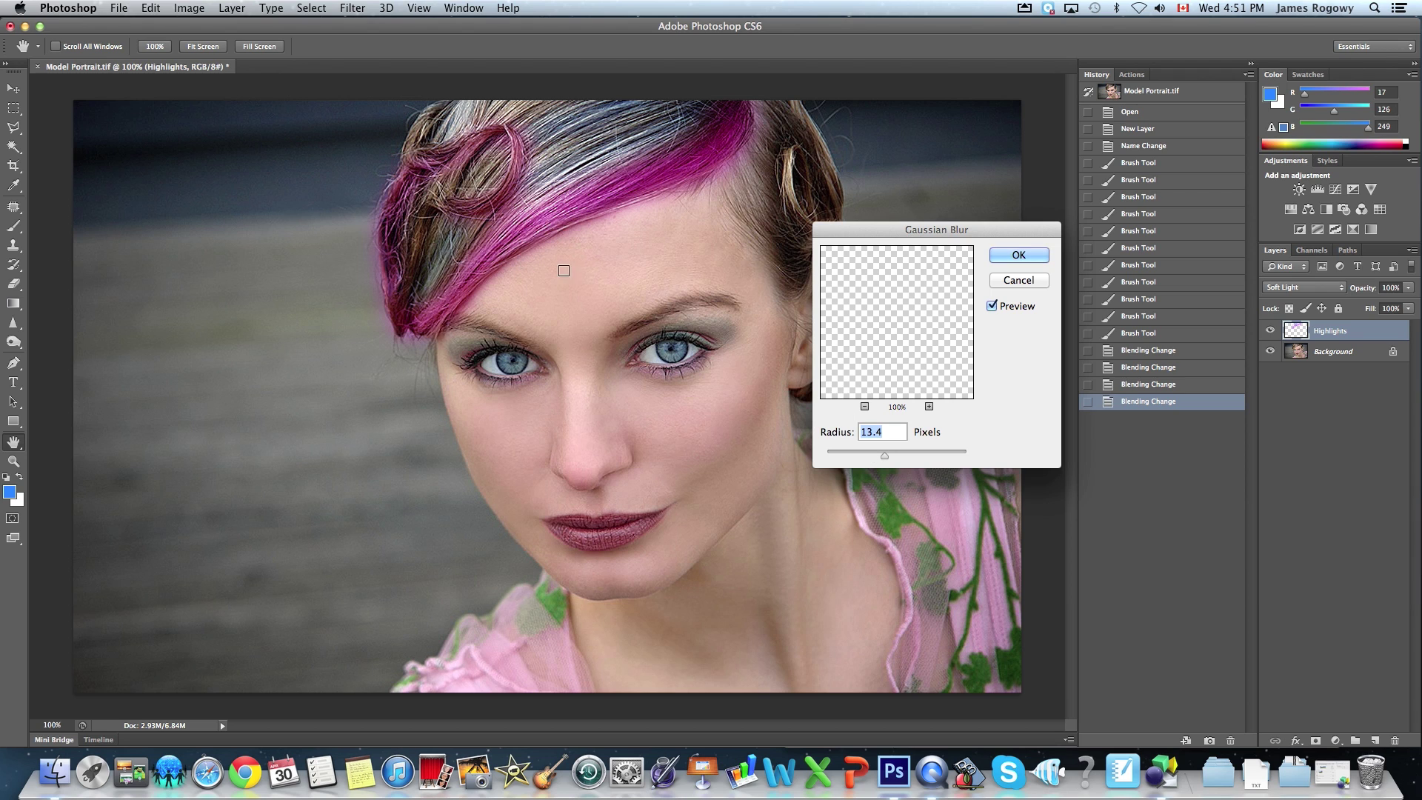
{"action": "left_click", "coordinate": [1019, 256]}
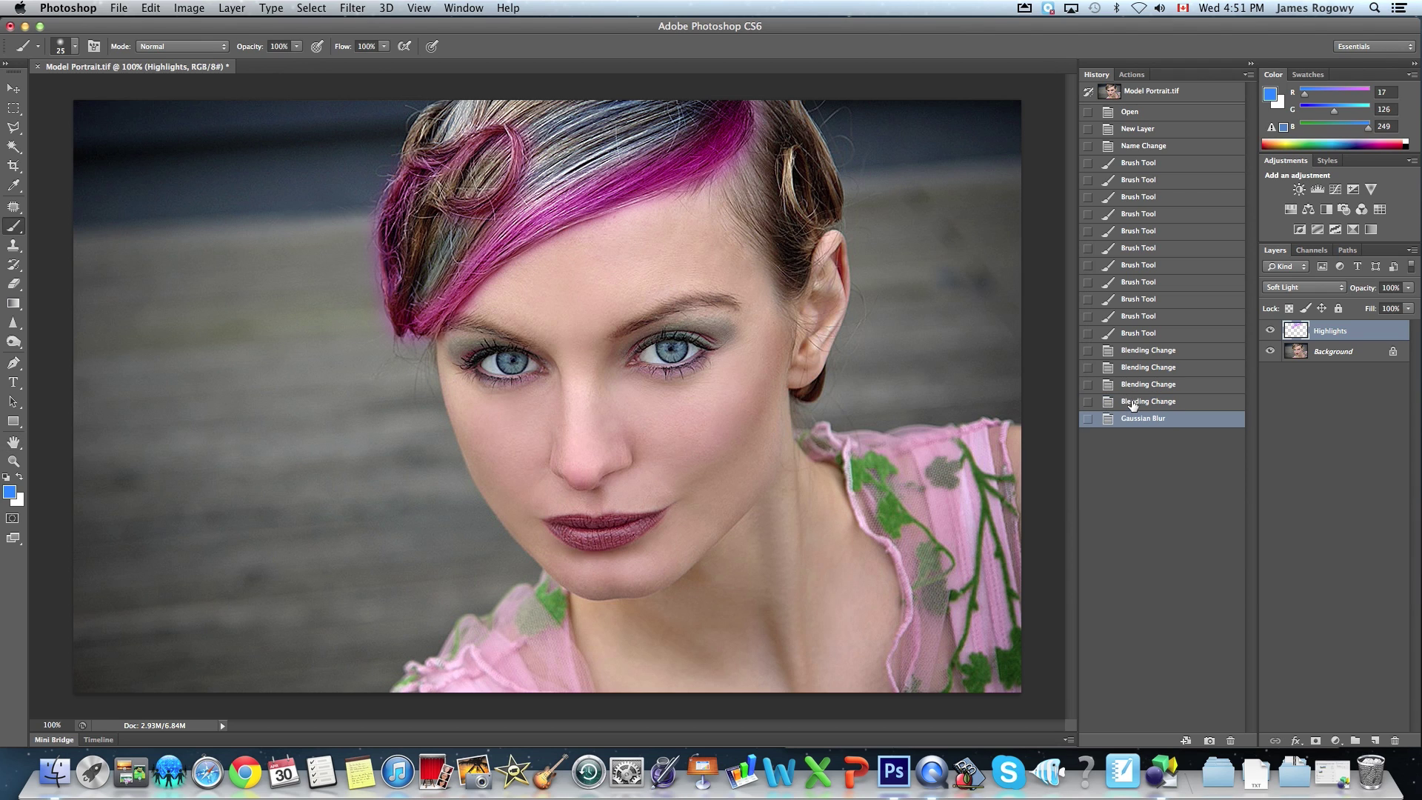
Compare the hair before and after the blur, and set the Highlights layer's opacity to 77%
{"action": "left_click", "coordinate": [1133, 402]}
{"action": "left_click", "coordinate": [1133, 421]}
{"action": "mouse_move", "coordinate": [1411, 293]}
{"action": "left_mouse_down"}
{"action": "mouse_move", "coordinate": [1373, 310]}
{"action": "mouse_move", "coordinate": [1395, 315]}
{"action": "left_mouse_up"}
{"action": "left_click", "coordinate": [1358, 407]}
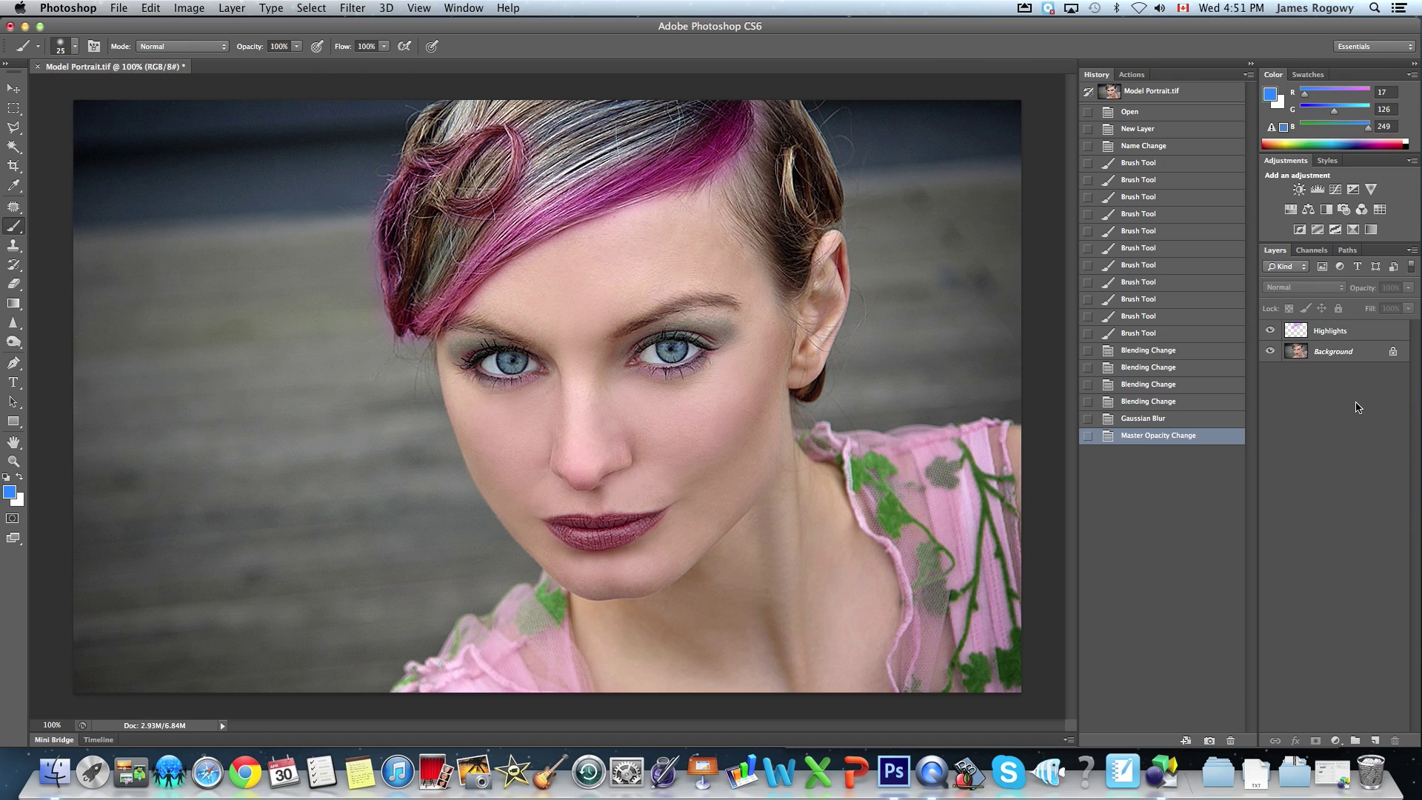
Toggle the Highlights layer's visibility to compare the hair with and without colour
{"action": "left_click", "coordinate": [1270, 330]}
{"action": "left_click", "coordinate": [1270, 330]}
{"action": "left_click", "coordinate": [1271, 331]}
{"action": "left_click", "coordinate": [1271, 331]}
{"action": "left_click", "coordinate": [1271, 331]}
{"action": "left_click", "coordinate": [1271, 331]}
Erase the stray colour along the outer edge and tip of the fringe on the Highlights layer
{"action": "left_click", "coordinate": [13, 284]}
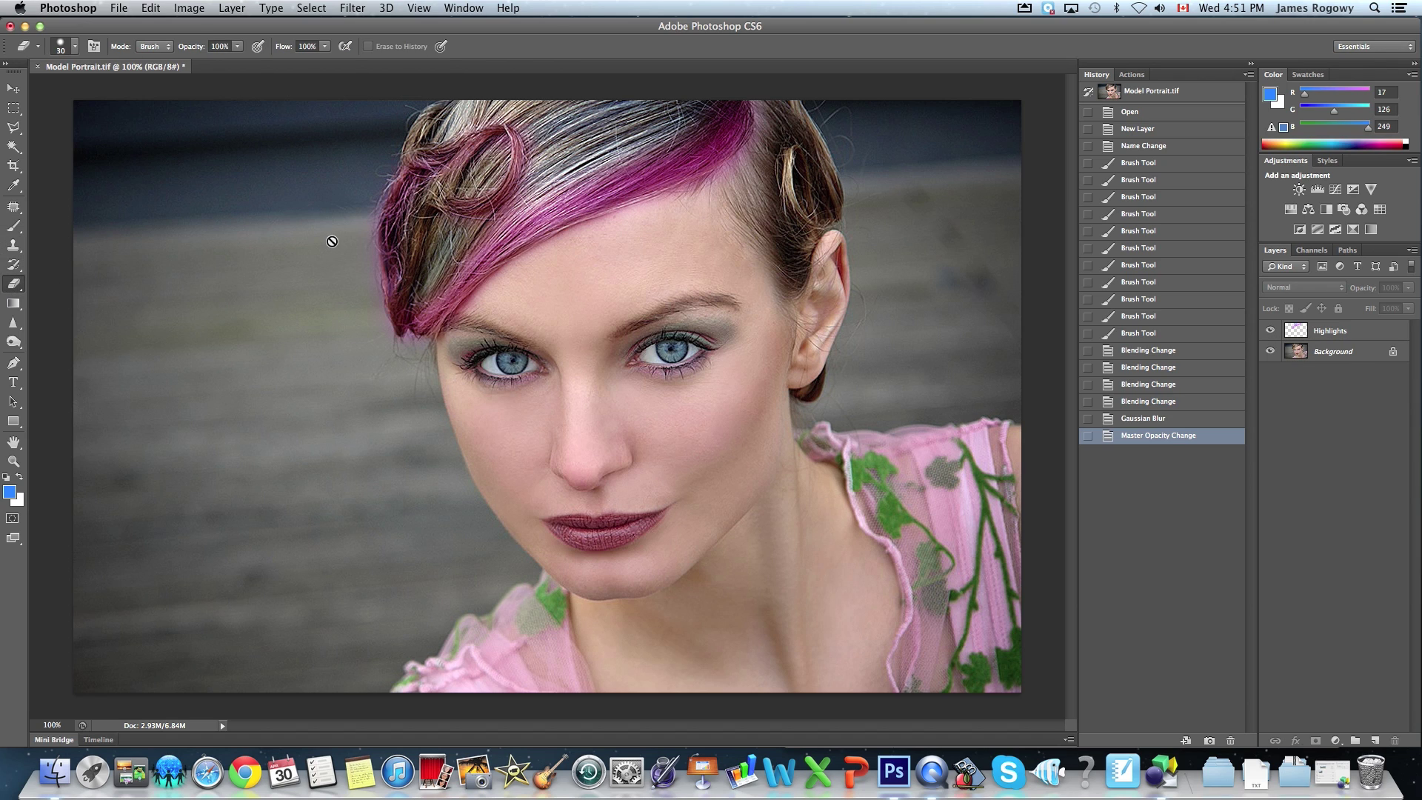
{"action": "left_click", "coordinate": [1329, 334]}
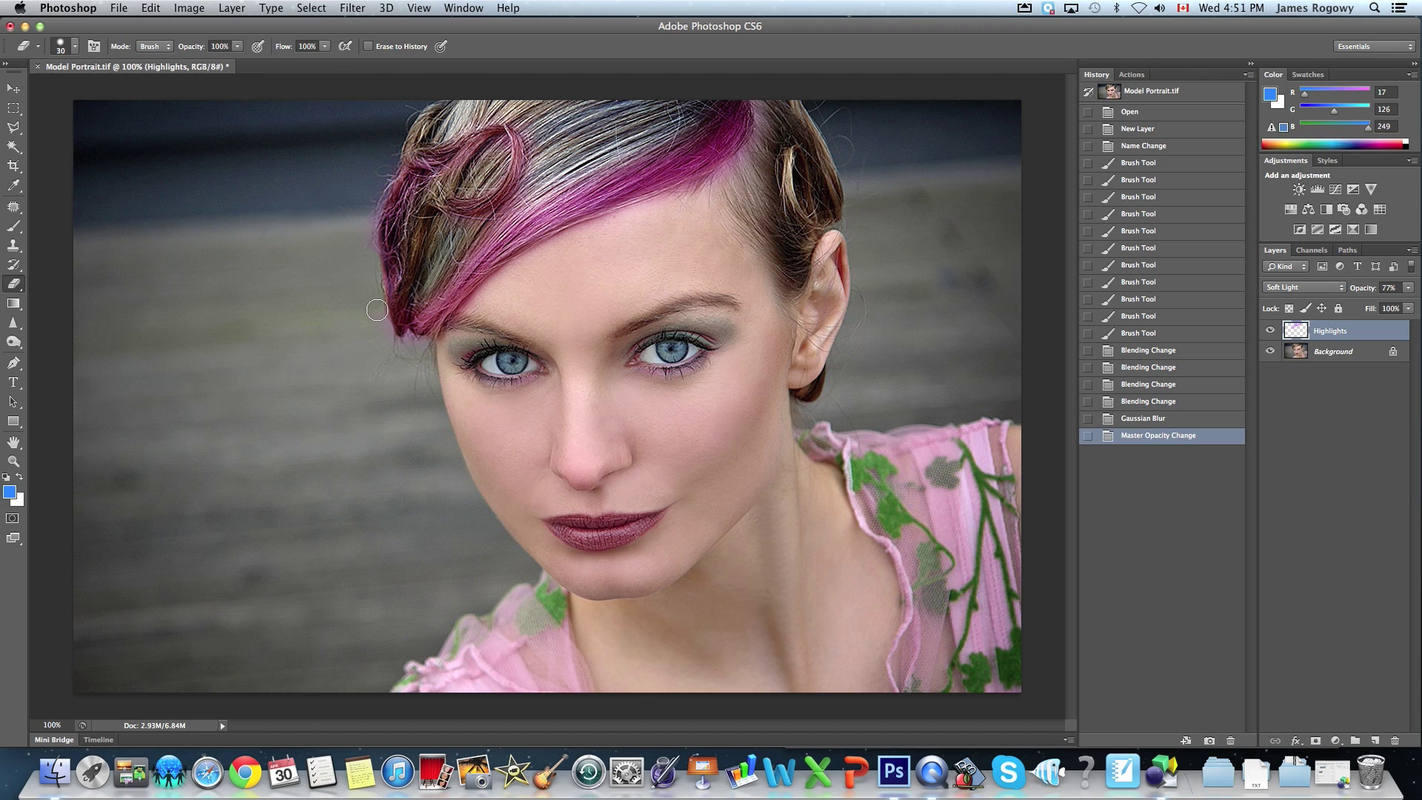
{"action": "left_click_drag", "start_coordinate": [407, 344], "coordinate": [422, 347]}
{"action": "left_click_drag", "start_coordinate": [364, 240], "coordinate": [387, 165]}
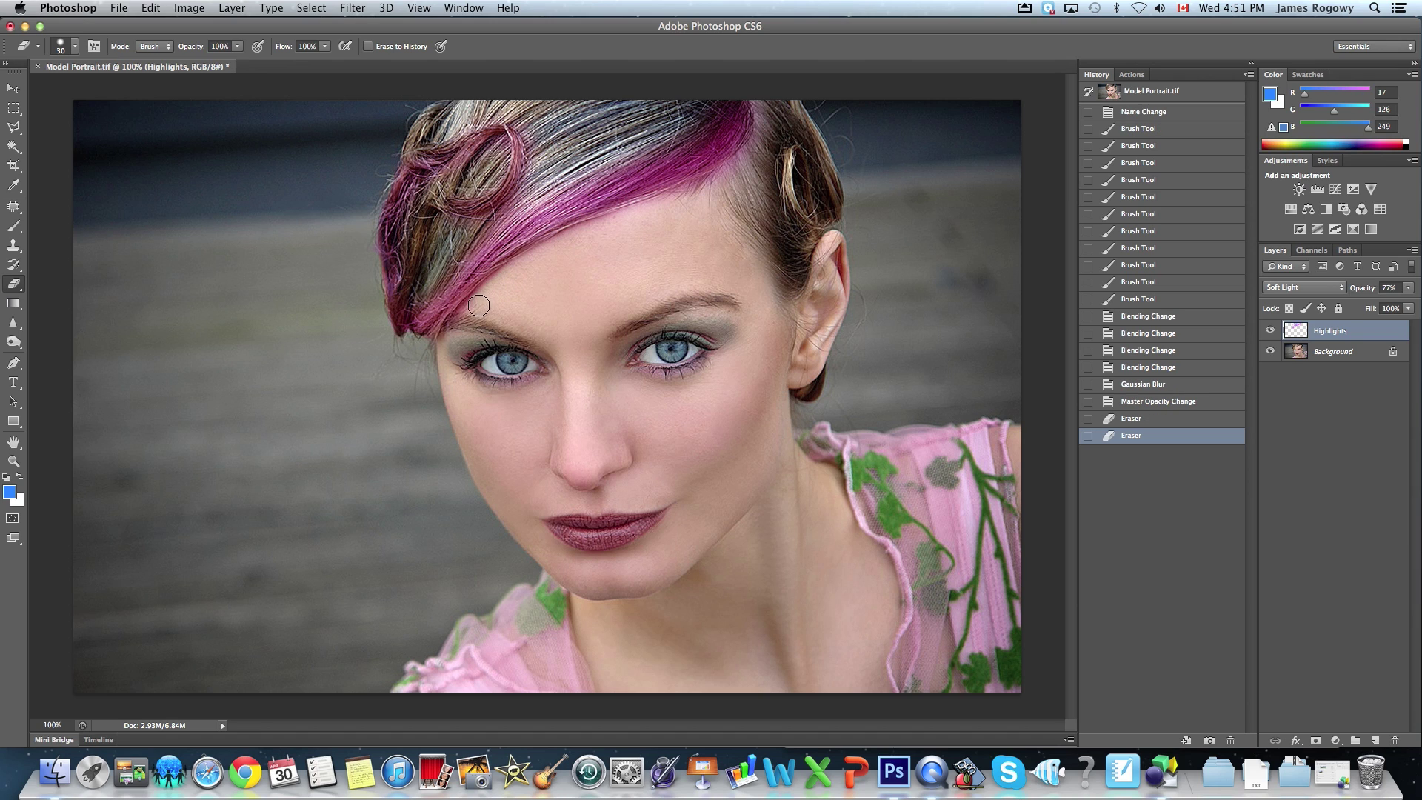
{"action": "left_click", "coordinate": [454, 338]}
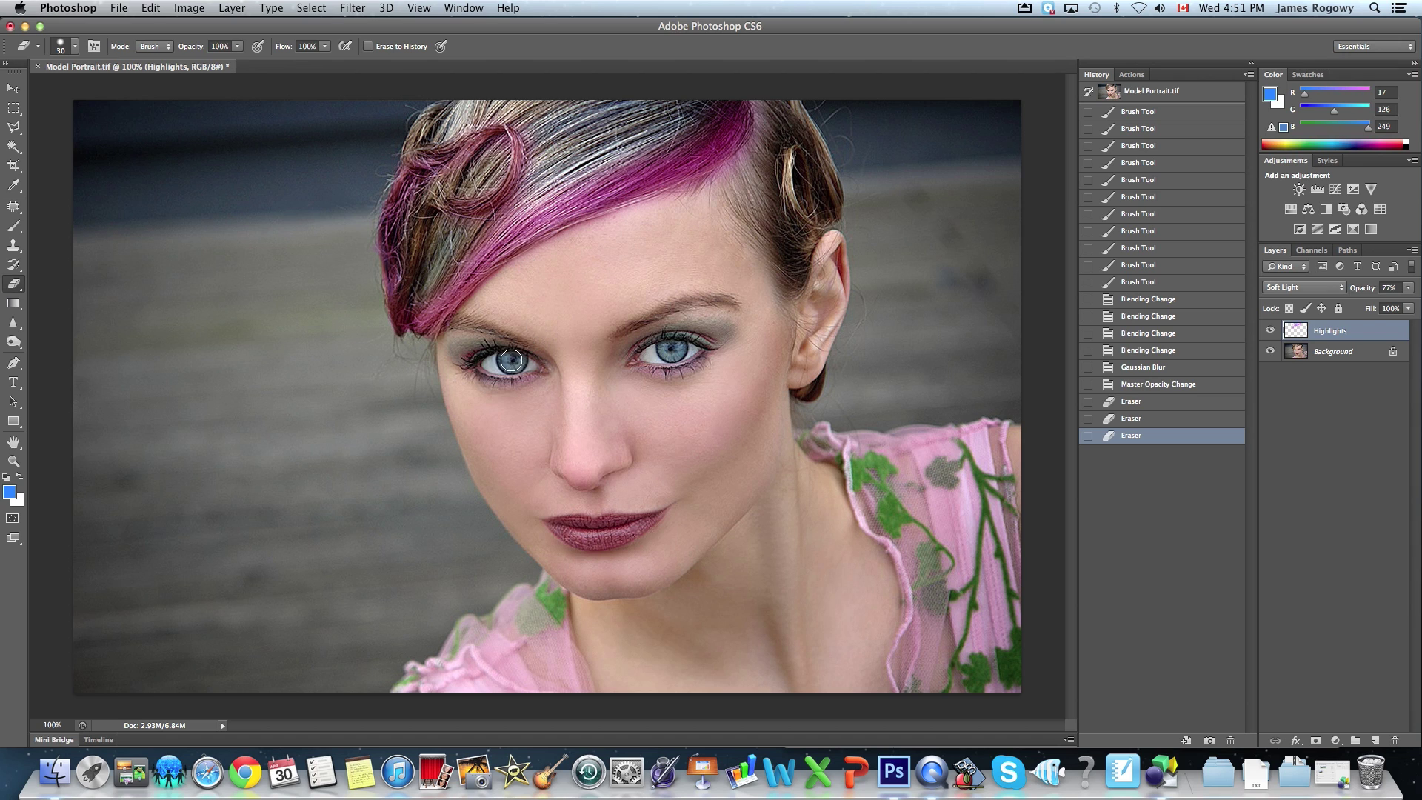
Add a new layer above Highlights and name it "Eye Shadows"
{"action": "left_click", "coordinate": [9, 463]}
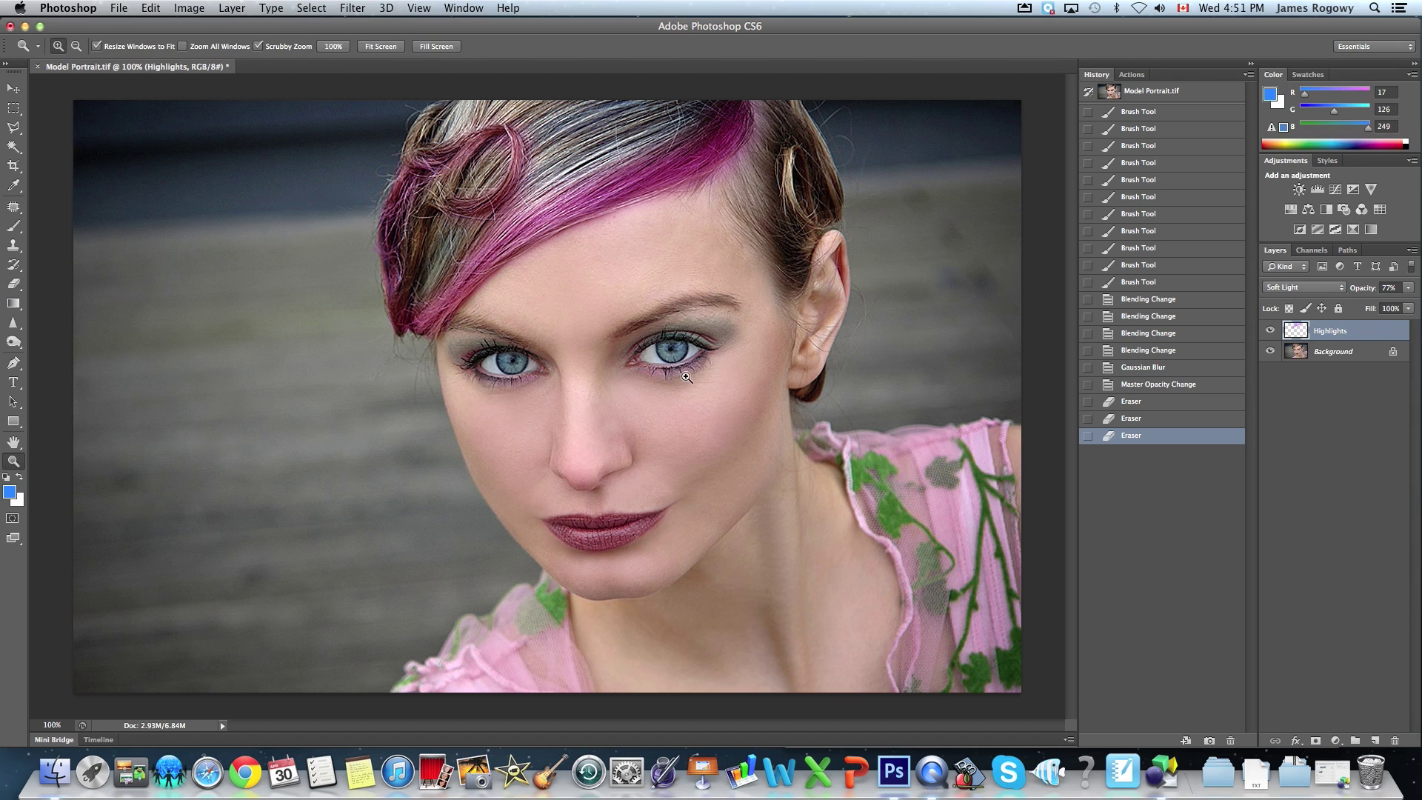
{"action": "left_click", "coordinate": [629, 343]}
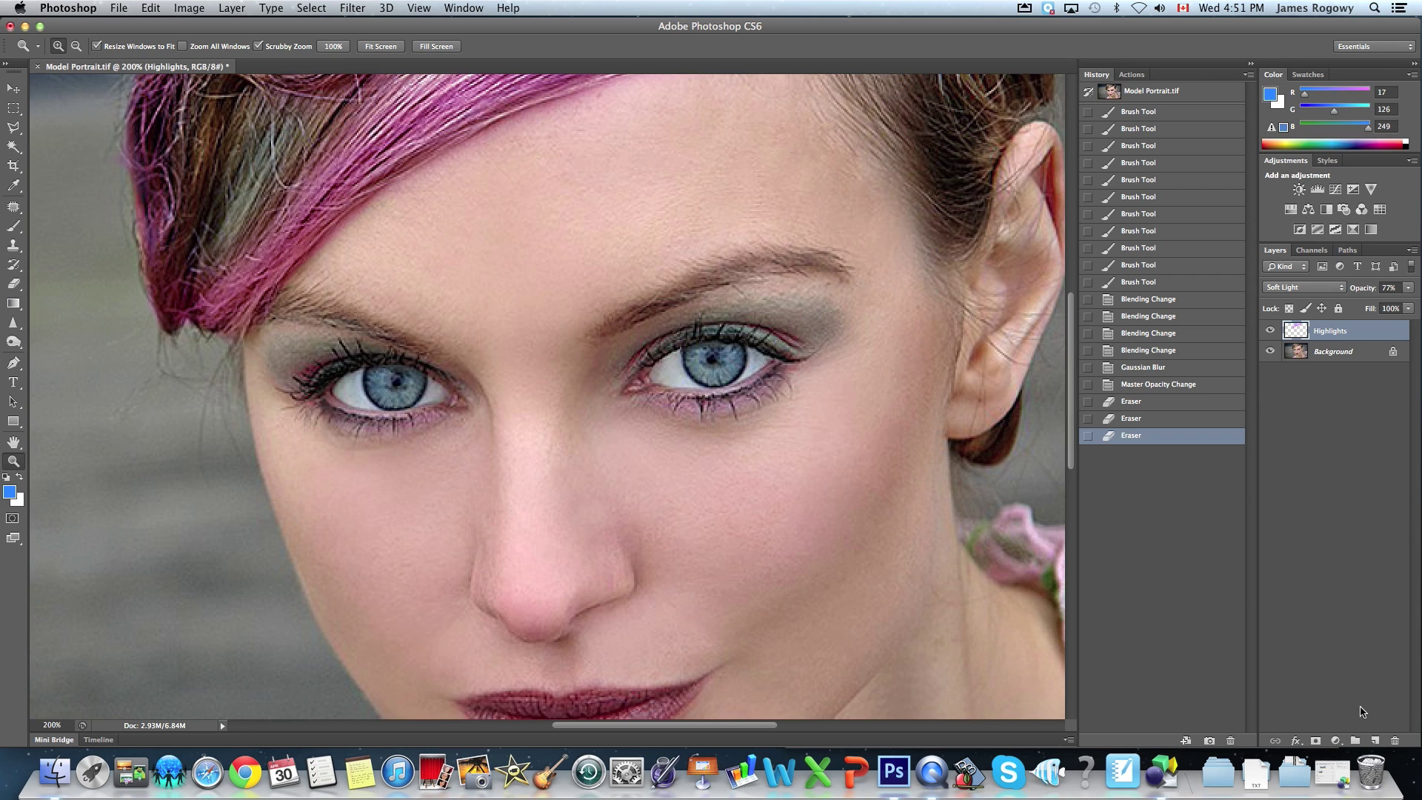
{"action": "left_click", "coordinate": [1375, 742]}
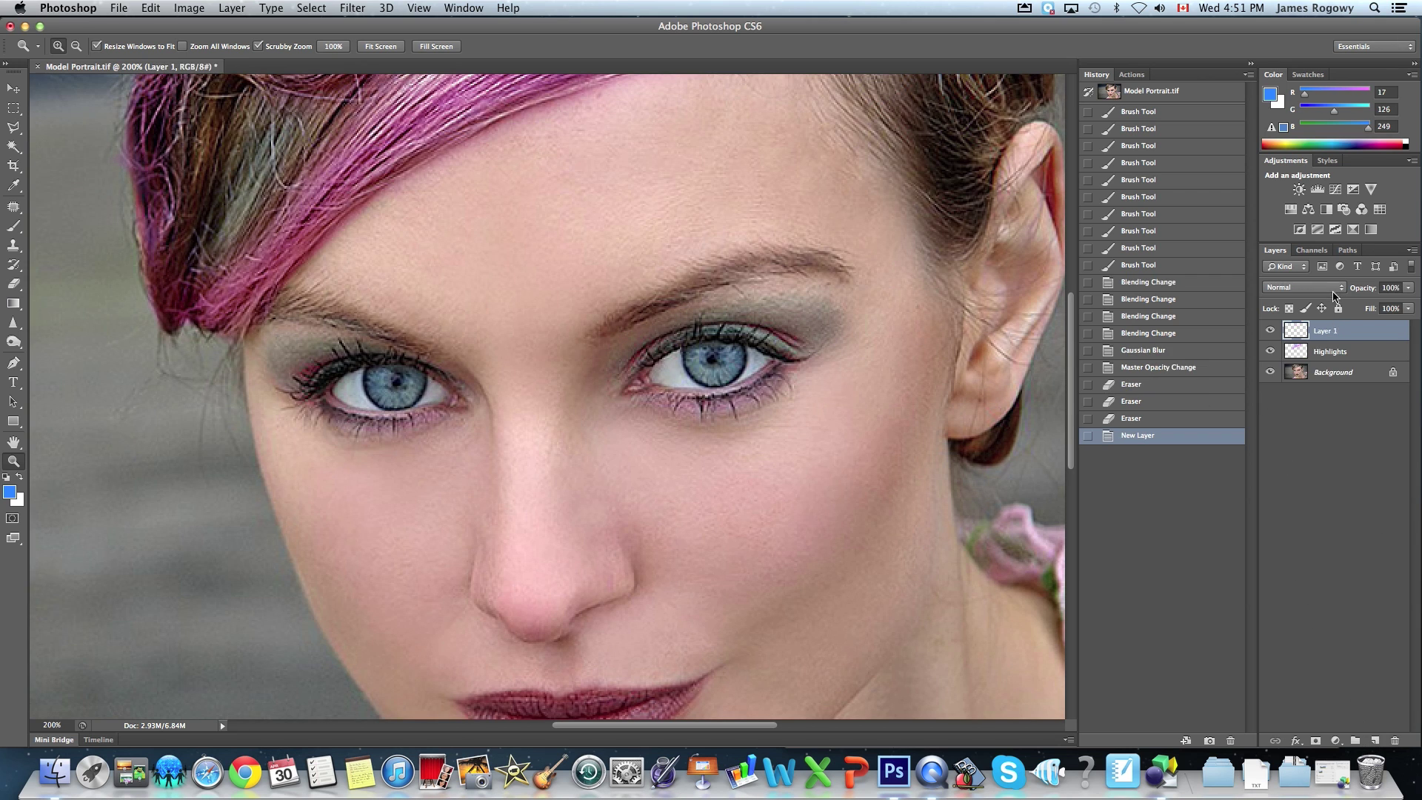
{"action": "double_click", "coordinate": [1334, 332]}
{"action": "type", "text": "Eye Shadows"}
{"action": "key", "text": "Return"}
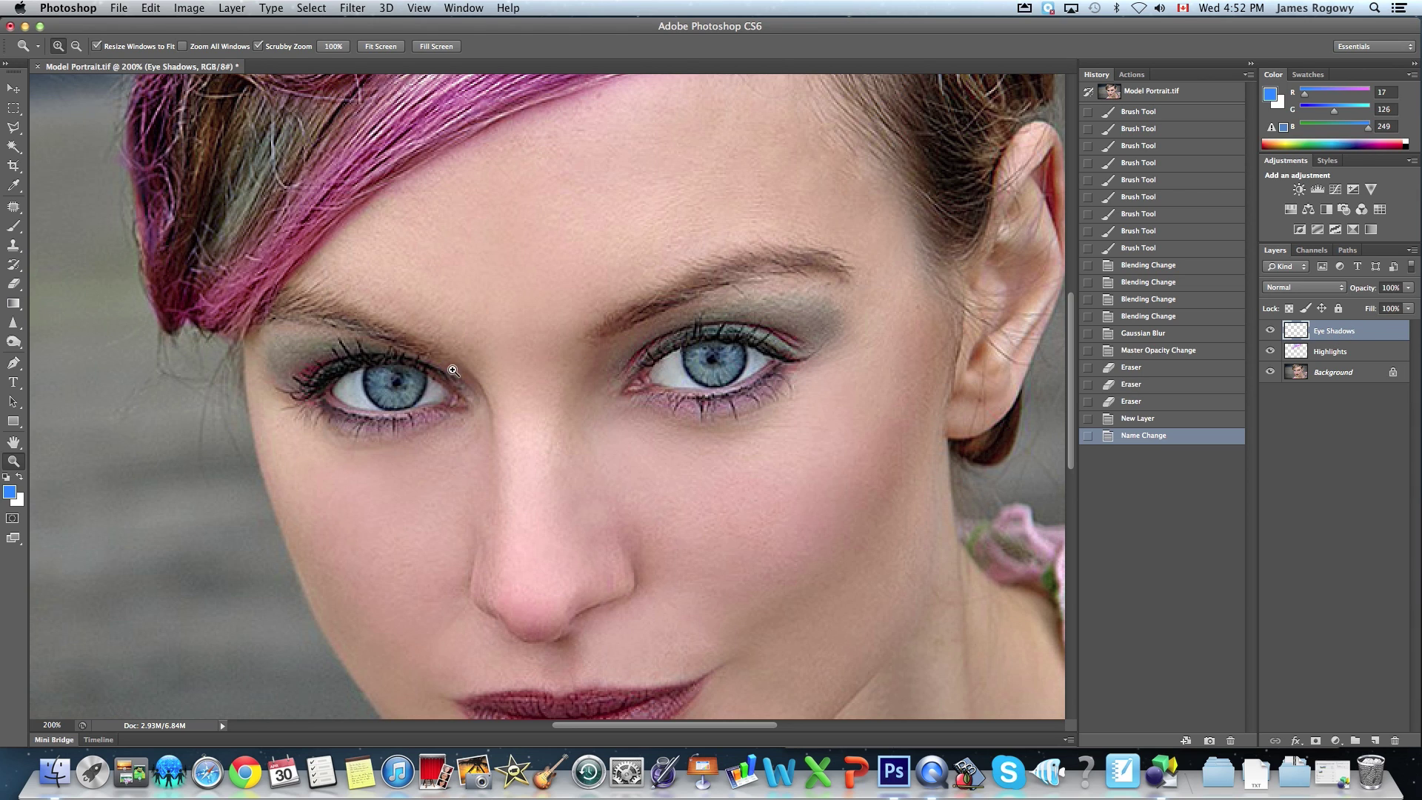
Set the Brush tool's foreground colour to bright magenta, RGB 255, 0, 252
{"action": "left_click", "coordinate": [15, 227]}
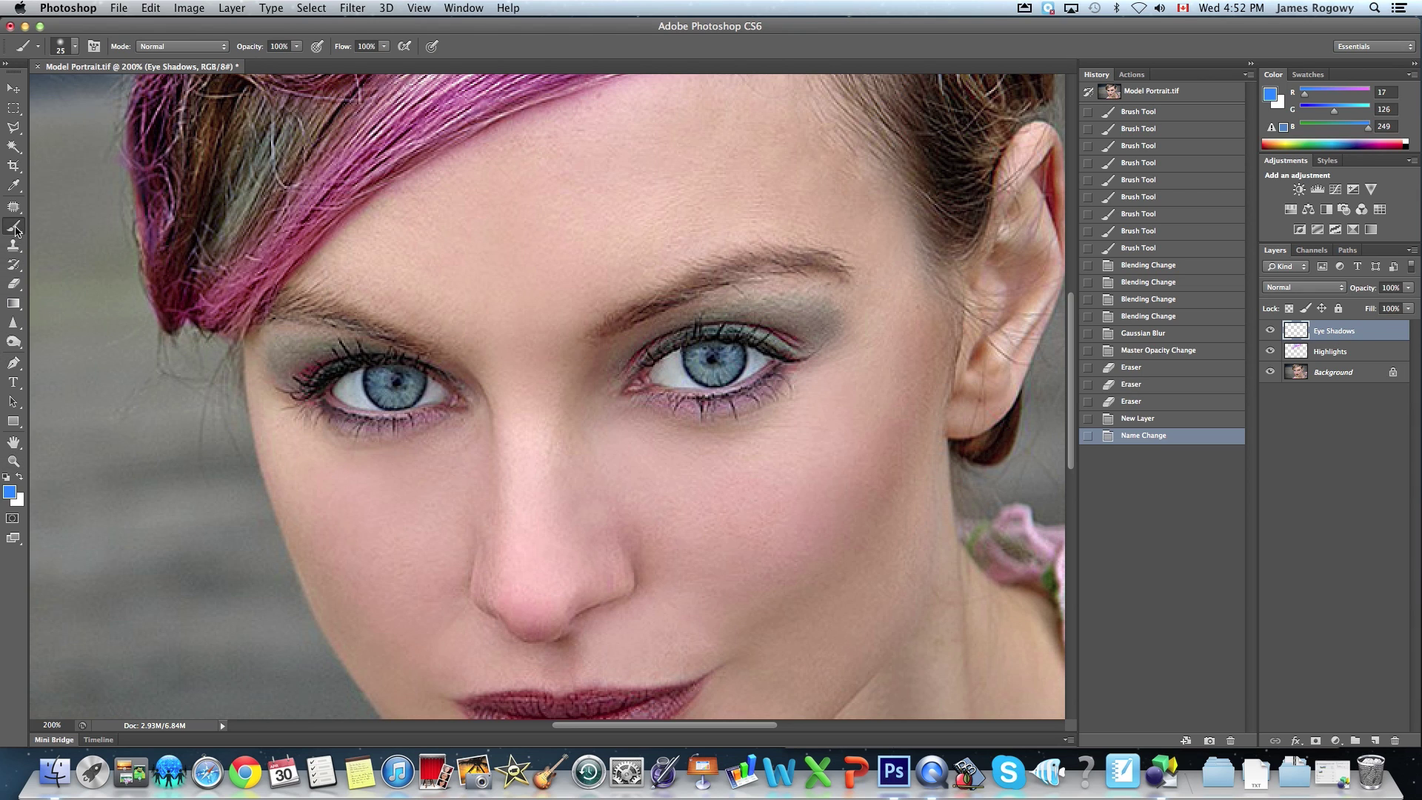
{"action": "left_click", "coordinate": [10, 493]}
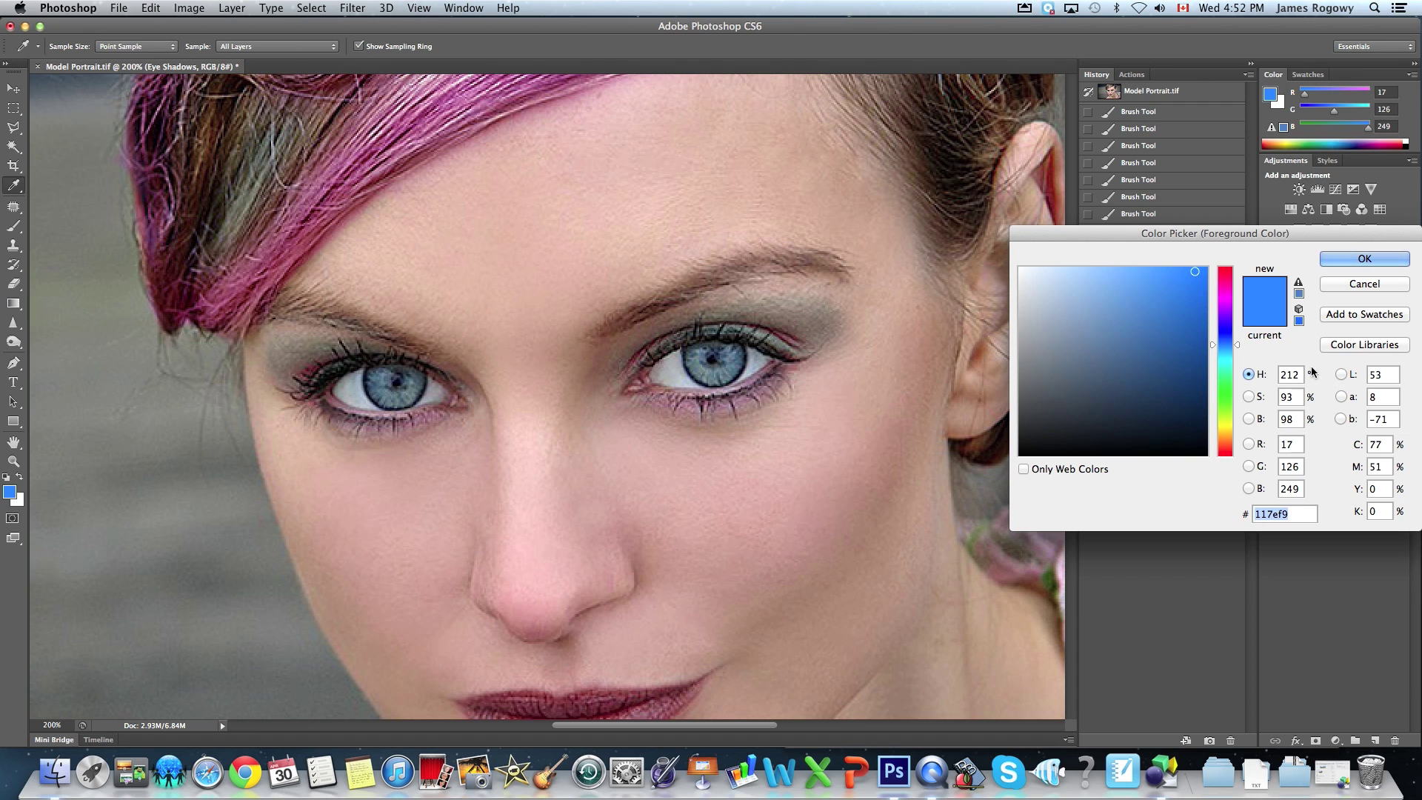
{"action": "left_click", "coordinate": [1226, 298]}
{"action": "left_click", "coordinate": [1209, 270]}
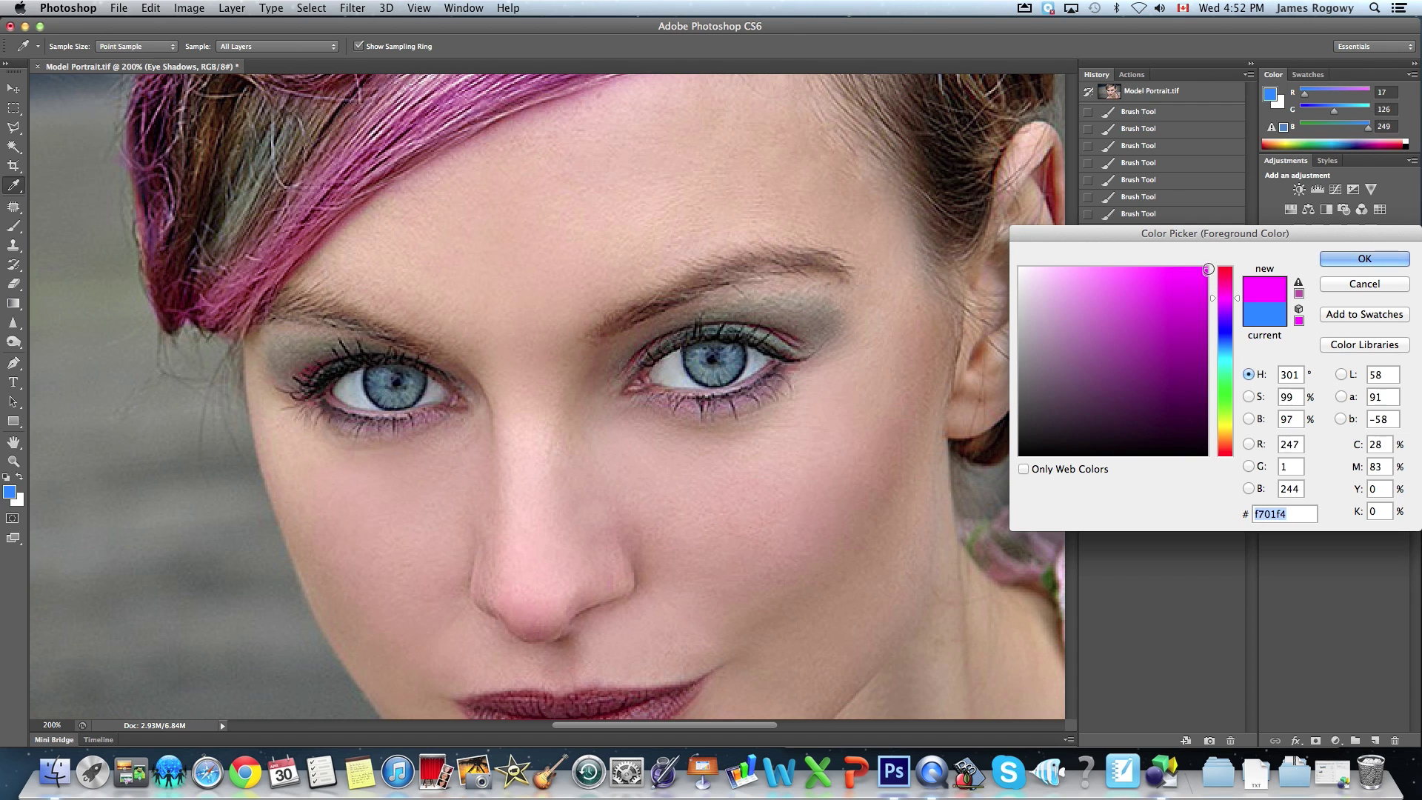
{"action": "left_click", "coordinate": [1365, 259]}
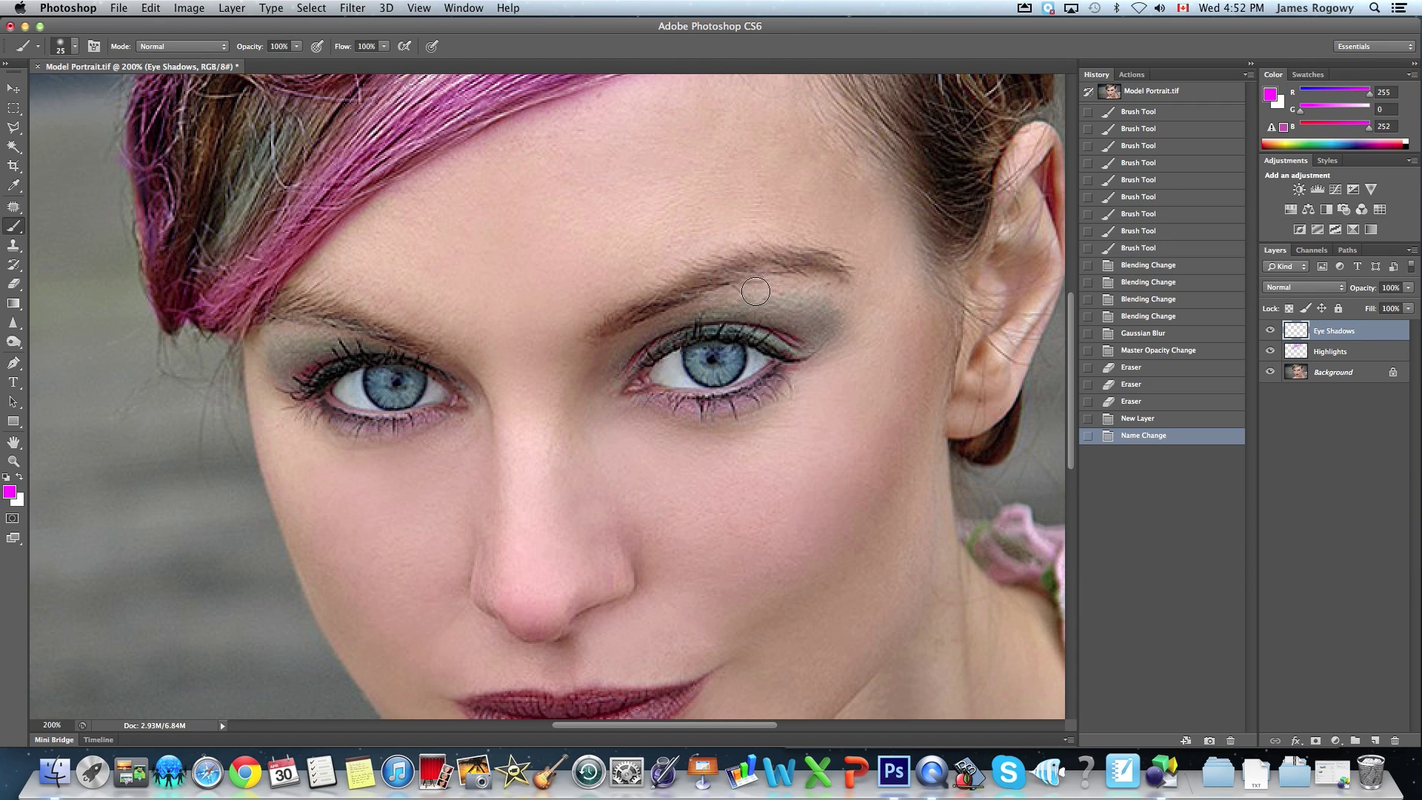
Paint magenta over both upper eyelids up to the brows, adjusting the brush size to follow the lash lines
{"action": "mouse_move", "coordinate": [621, 355]}
{"action": "left_mouse_down"}
{"action": "mouse_move", "coordinate": [790, 294]}
{"action": "mouse_move", "coordinate": [830, 304]}
{"action": "mouse_move", "coordinate": [827, 335]}
{"action": "mouse_move", "coordinate": [808, 345]}
{"action": "mouse_move", "coordinate": [696, 320]}
{"action": "mouse_move", "coordinate": [807, 317]}
{"action": "left_mouse_up"}
{"action": "key", "text": "bracketleft"}
{"action": "key", "text": "bracketleft"}
{"action": "key", "text": "bracketleft"}
{"action": "mouse_move", "coordinate": [419, 359]}
{"action": "left_mouse_down"}
{"action": "mouse_move", "coordinate": [303, 334]}
{"action": "mouse_move", "coordinate": [274, 359]}
{"action": "mouse_move", "coordinate": [297, 381]}
{"action": "mouse_move", "coordinate": [332, 354]}
{"action": "mouse_move", "coordinate": [292, 361]}
{"action": "mouse_move", "coordinate": [318, 343]}
{"action": "mouse_move", "coordinate": [331, 348]}
{"action": "mouse_move", "coordinate": [306, 356]}
{"action": "mouse_move", "coordinate": [303, 376]}
{"action": "mouse_move", "coordinate": [376, 353]}
{"action": "mouse_move", "coordinate": [339, 350]}
{"action": "left_mouse_up"}
{"action": "key", "text": "bracketright"}
{"action": "key", "text": "bracketright"}
{"action": "key", "text": "bracketright"}
{"action": "key", "text": "bracketleft"}
{"action": "key", "text": "bracketleft"}
{"action": "key", "text": "bracketleft"}
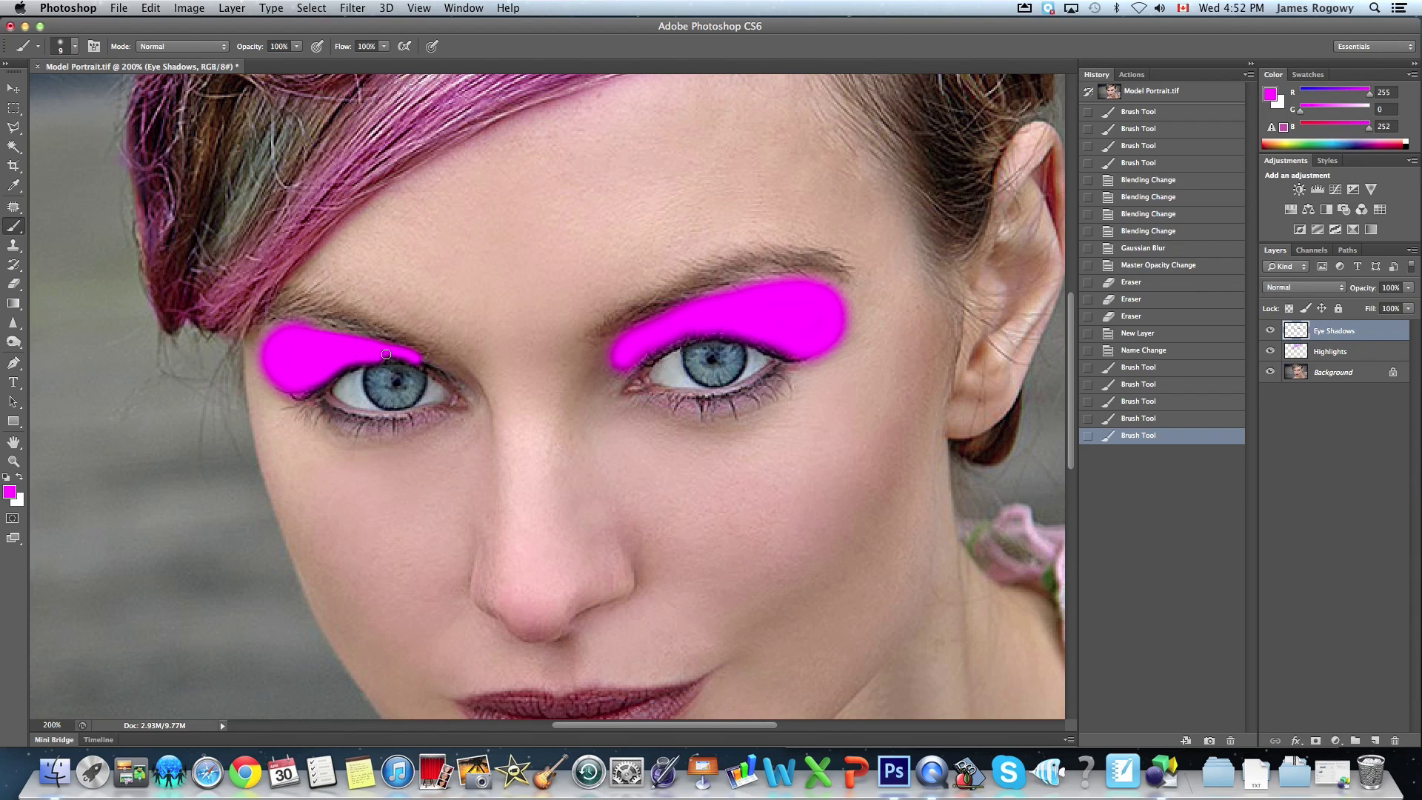
{"action": "left_click", "coordinate": [412, 356]}
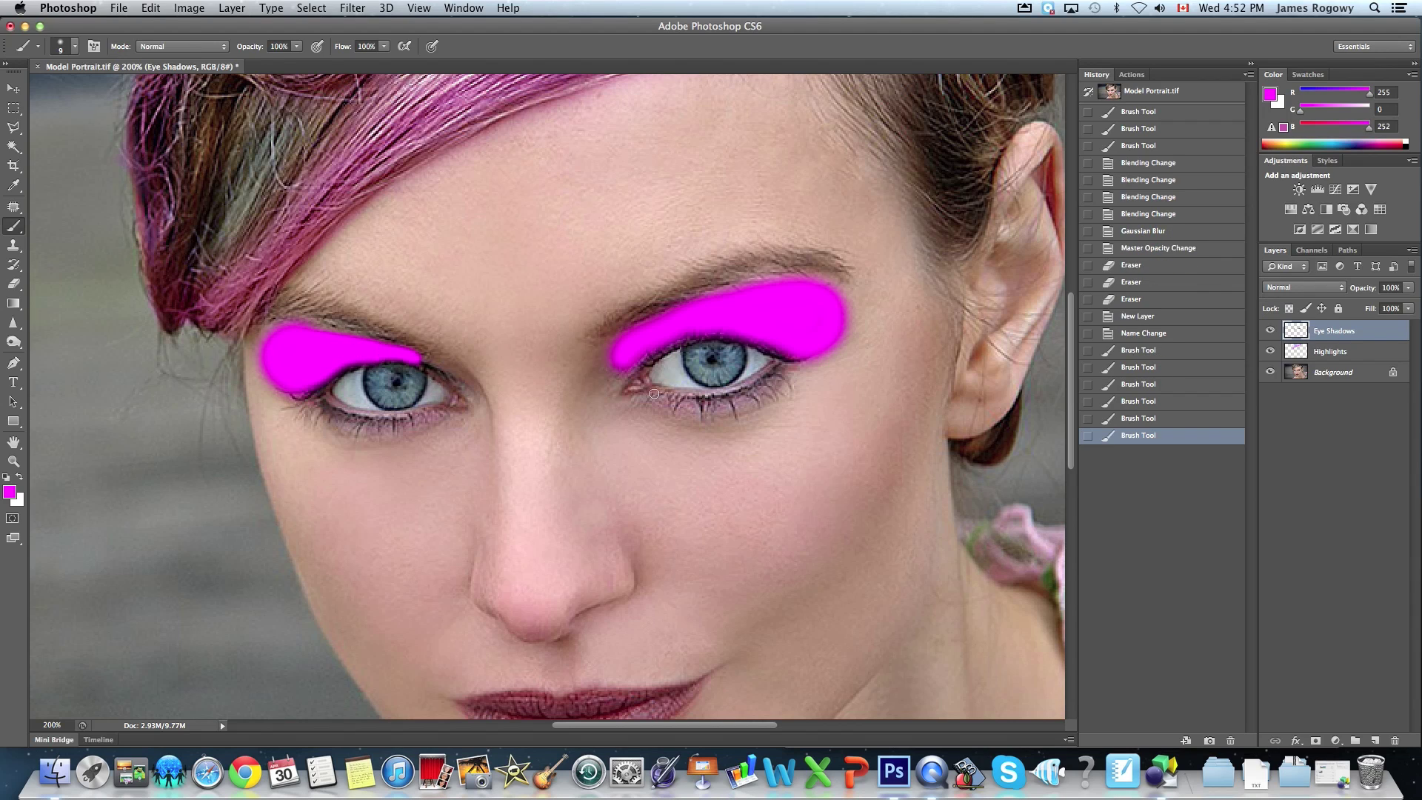
{"action": "left_click_drag", "start_coordinate": [822, 313], "coordinate": [827, 328]}
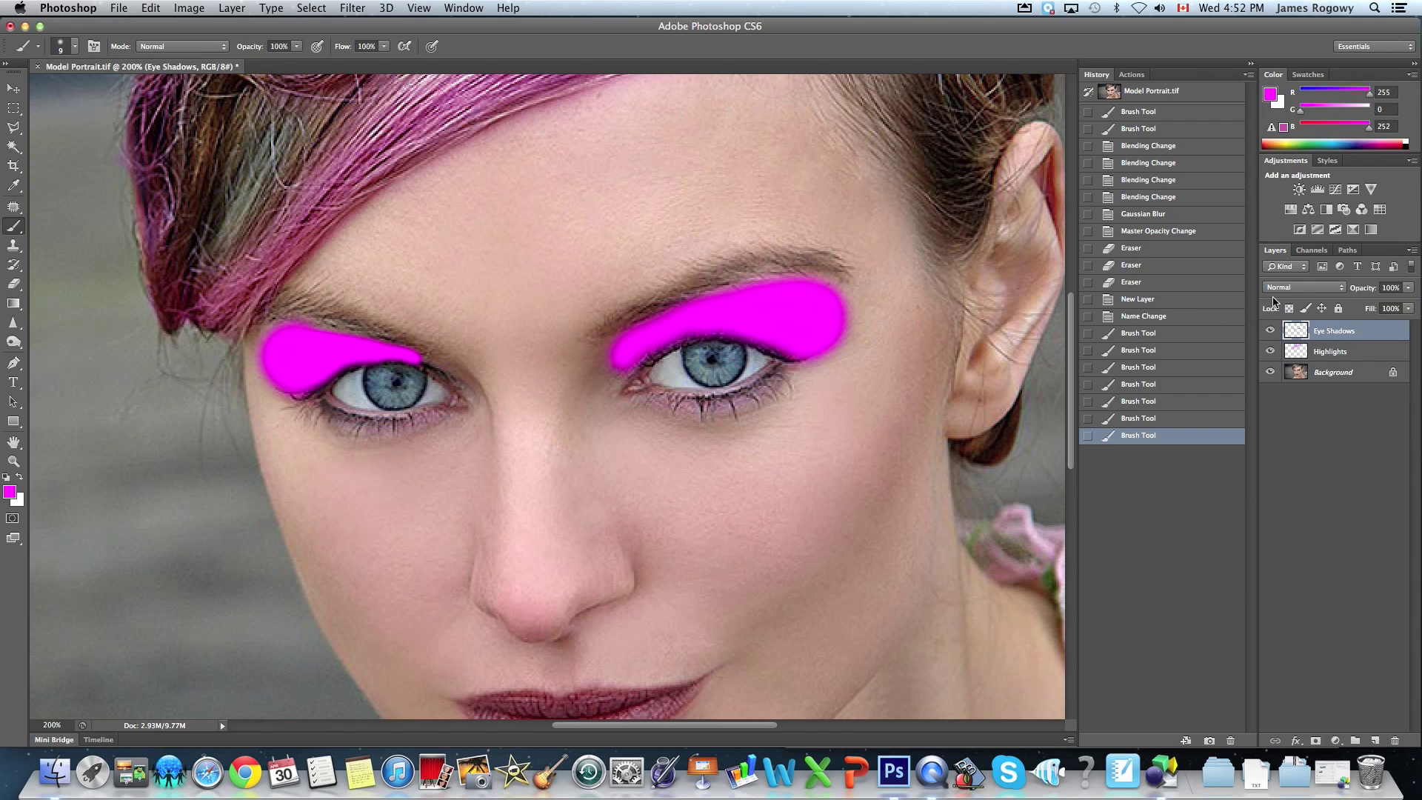
Try the Multiply and Overlay blend modes on the Eye Shadows layer, and settle on Soft Light
{"action": "left_click", "coordinate": [1301, 287]}
{"action": "left_click", "coordinate": [1300, 326]}
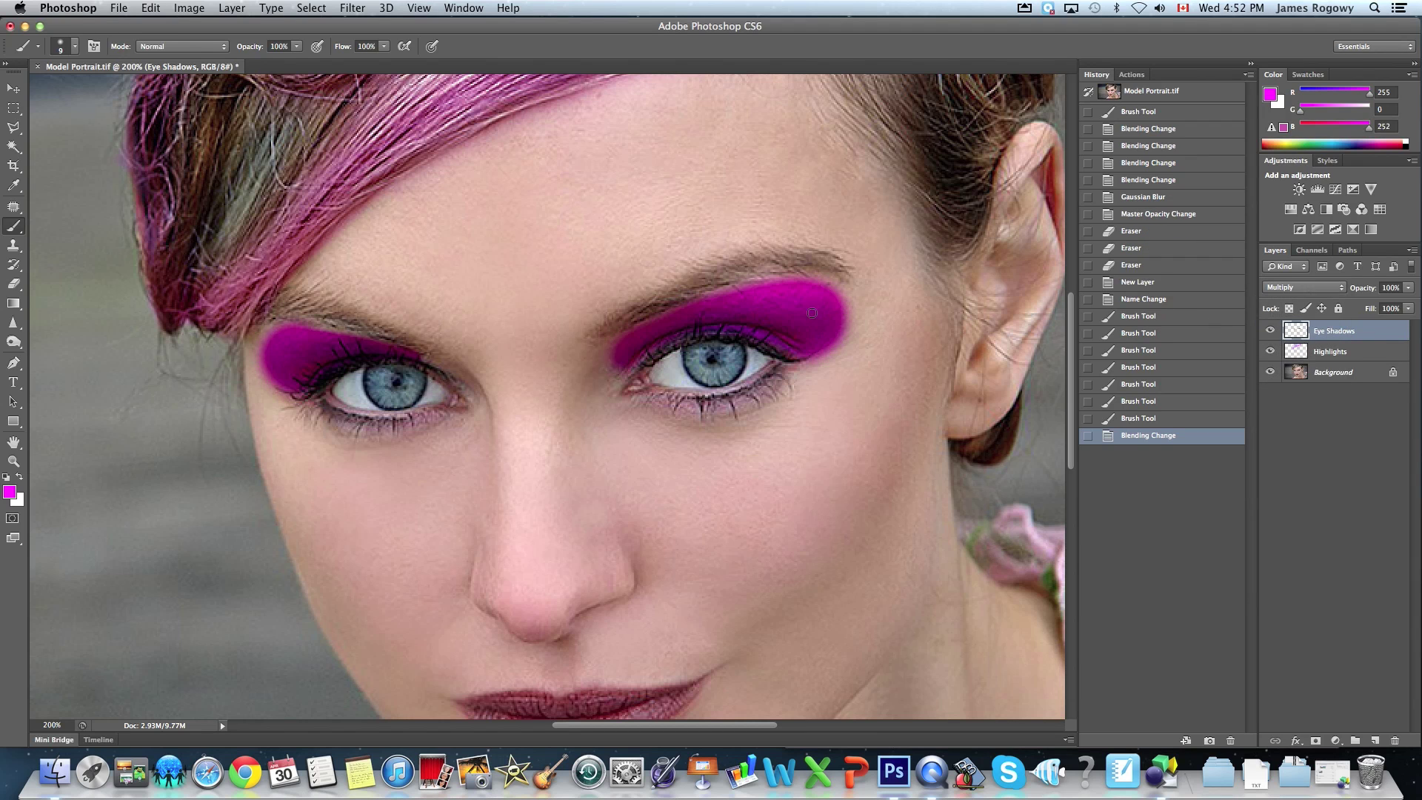
{"action": "left_click", "coordinate": [14, 461]}
{"action": "left_click", "coordinate": [800, 370], "text": "alt"}
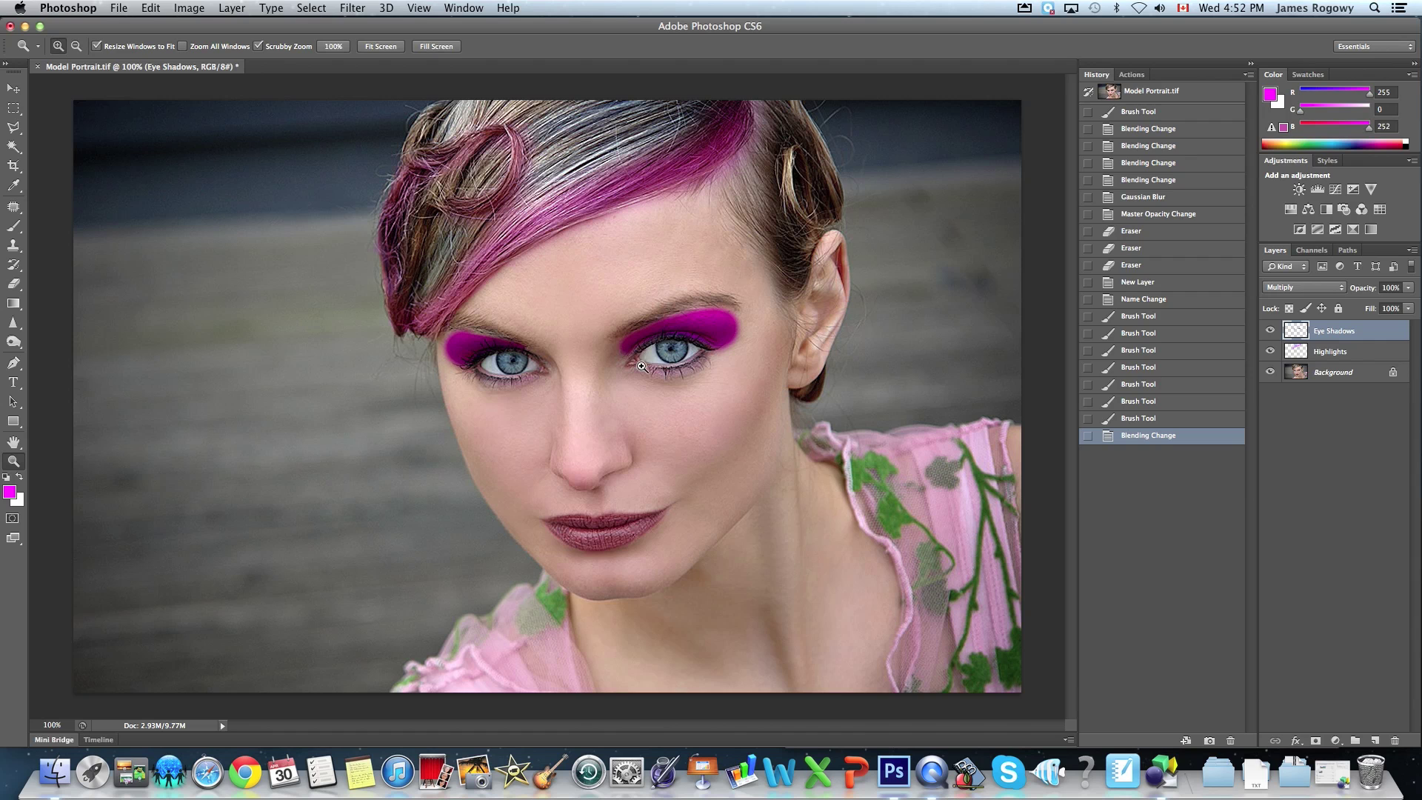
{"action": "left_click", "coordinate": [660, 318]}
{"action": "left_click", "coordinate": [660, 318], "text": "alt"}
{"action": "left_click", "coordinate": [1294, 290]}
{"action": "left_click", "coordinate": [1297, 404]}
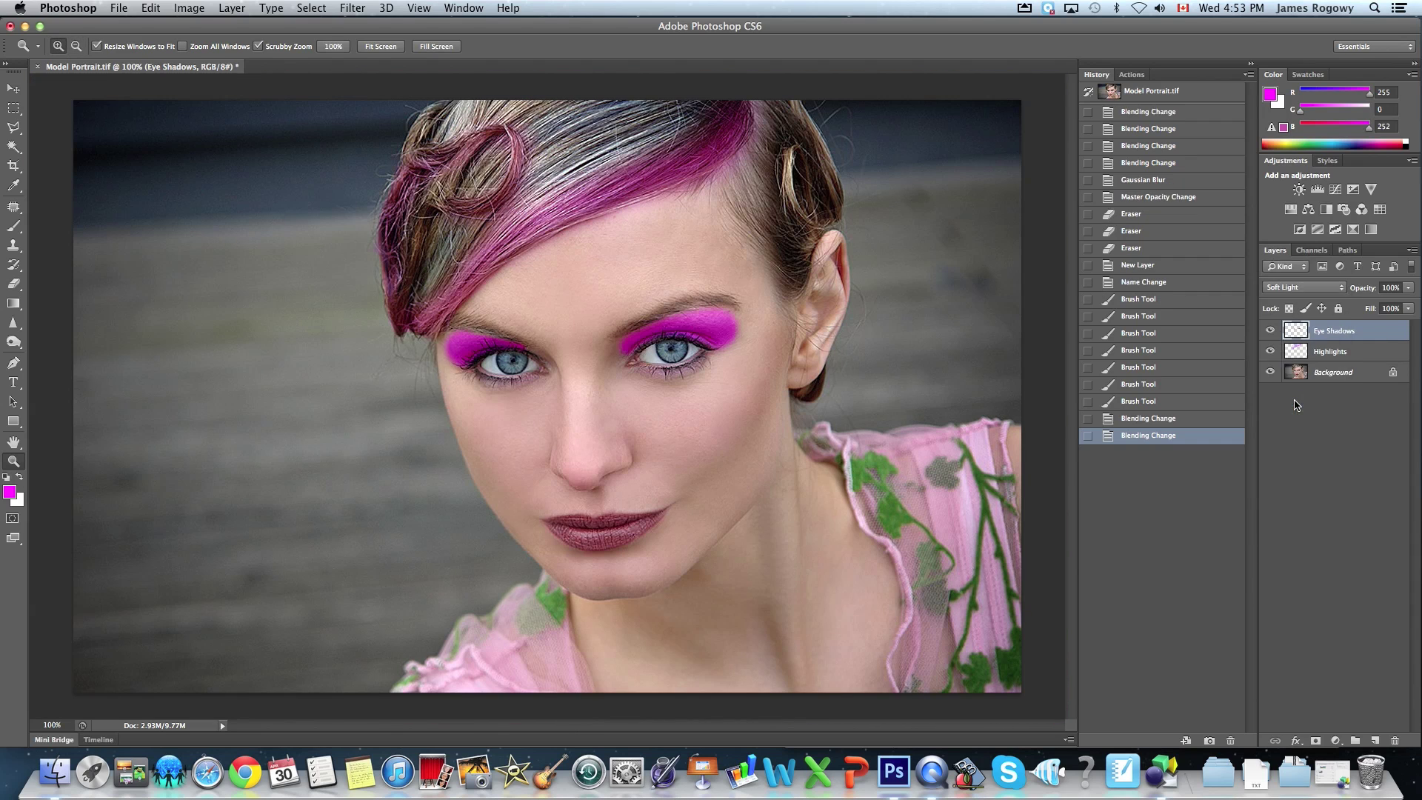
{"action": "left_click", "coordinate": [1296, 288]}
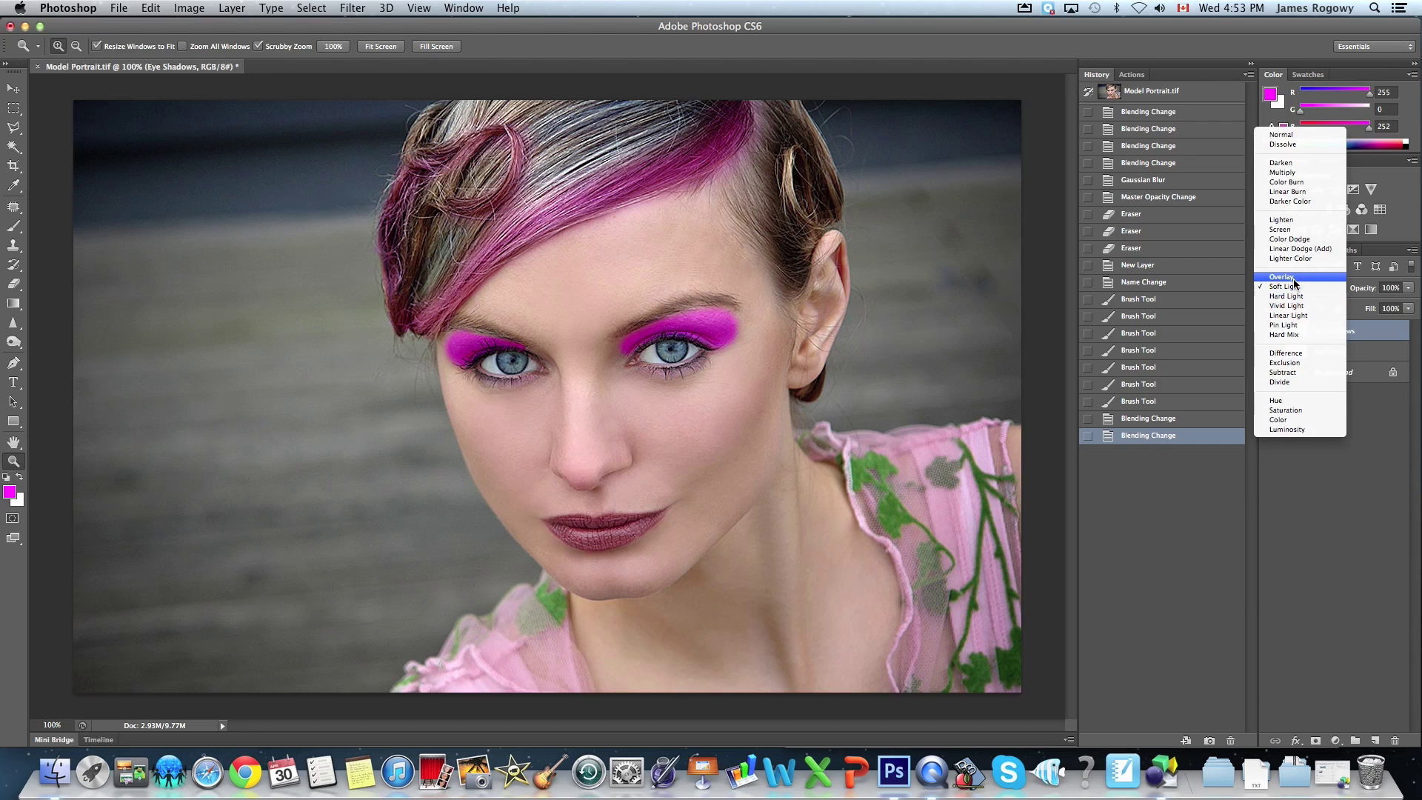
{"action": "left_click", "coordinate": [1293, 277]}
{"action": "left_click", "coordinate": [1291, 291]}
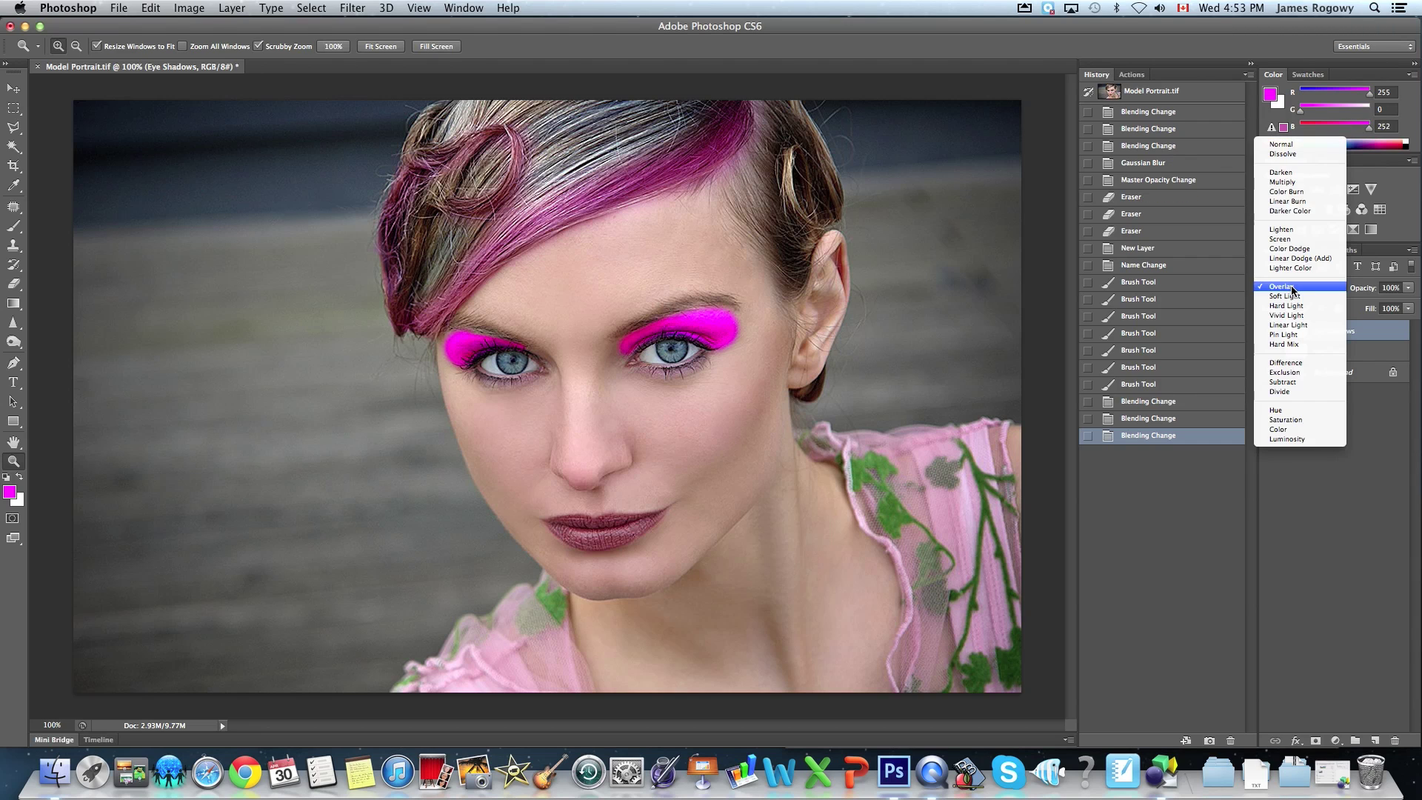
{"action": "left_click", "coordinate": [1293, 300]}
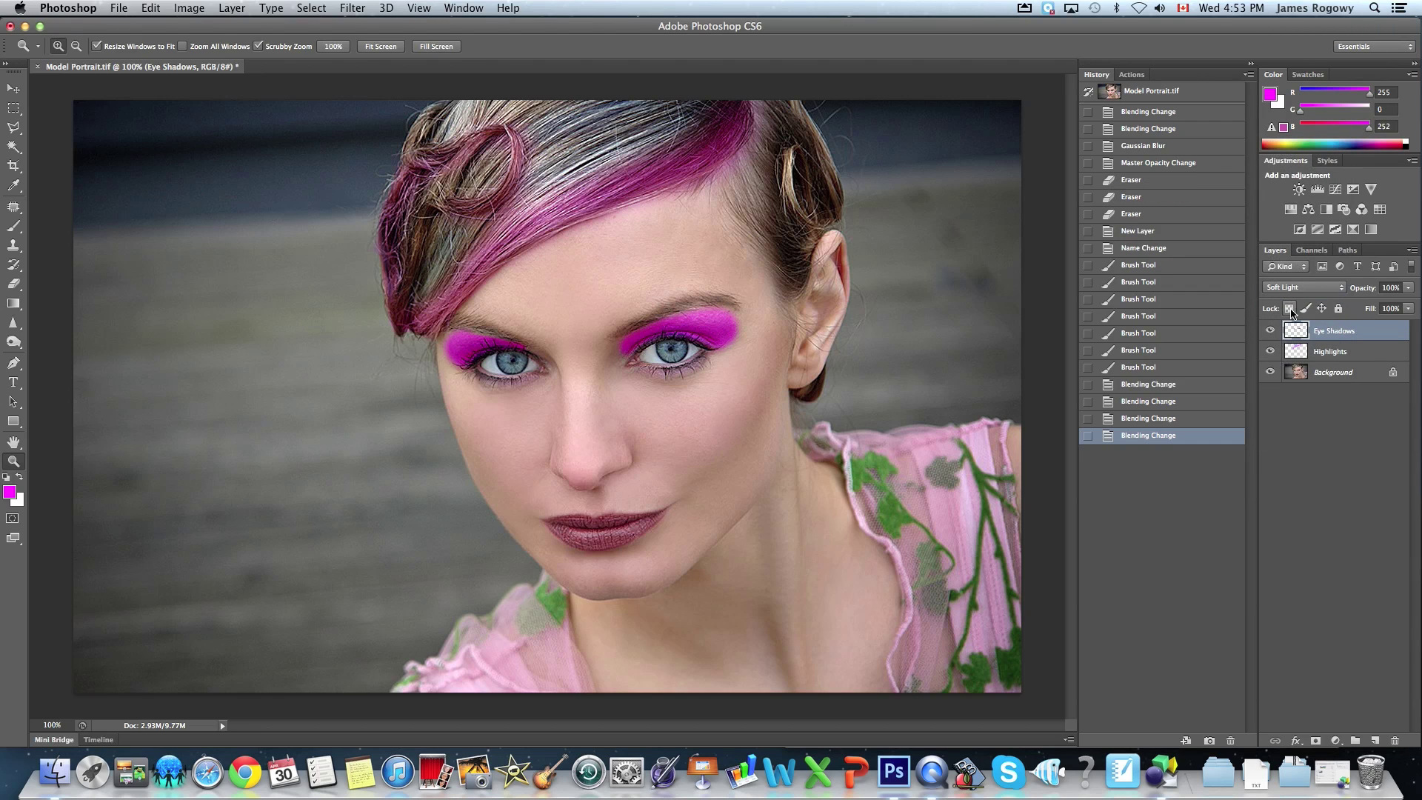
Set the Eye Shadows layer's opacity to 41% and soften its paint with a Gaussian Blur
{"action": "left_click", "coordinate": [1408, 291]}
{"action": "left_click_drag", "start_coordinate": [1404, 306], "coordinate": [1367, 308]}
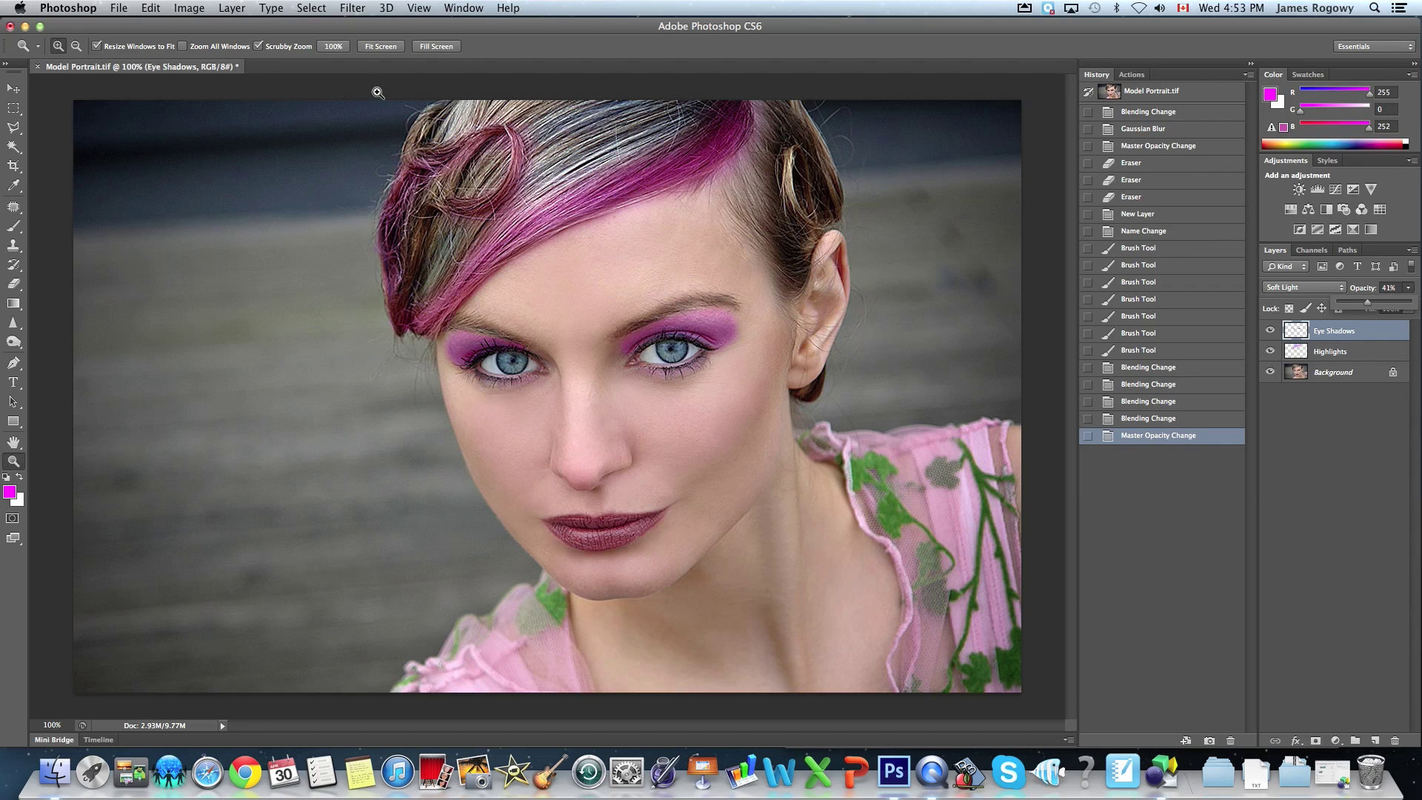
{"action": "left_click", "coordinate": [352, 8]}
{"action": "mouse_move", "coordinate": [368, 183]}
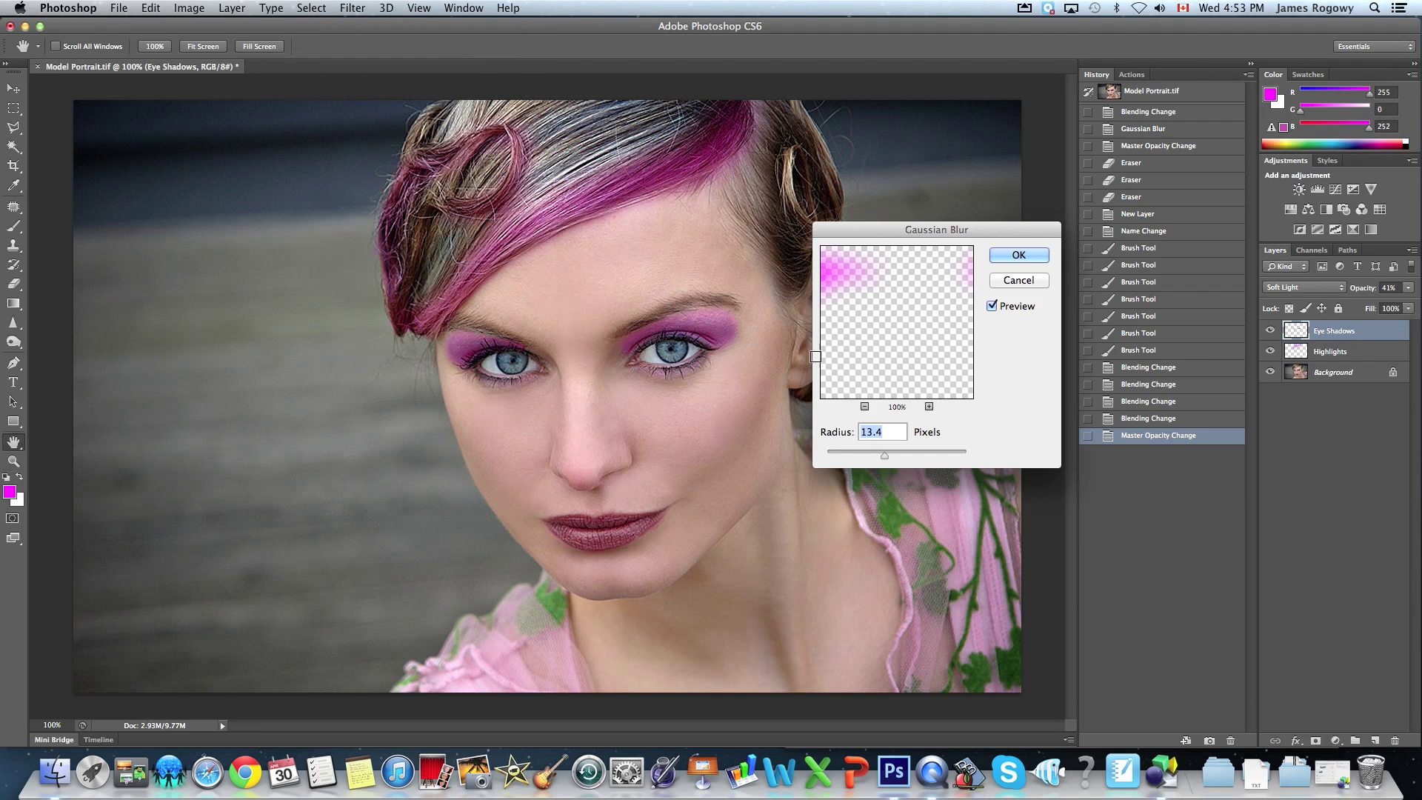
{"action": "mouse_move", "coordinate": [885, 454]}
{"action": "left_mouse_down"}
{"action": "mouse_move", "coordinate": [897, 455]}
{"action": "mouse_move", "coordinate": [885, 458]}
{"action": "left_mouse_up"}
{"action": "left_click", "coordinate": [1021, 256]}
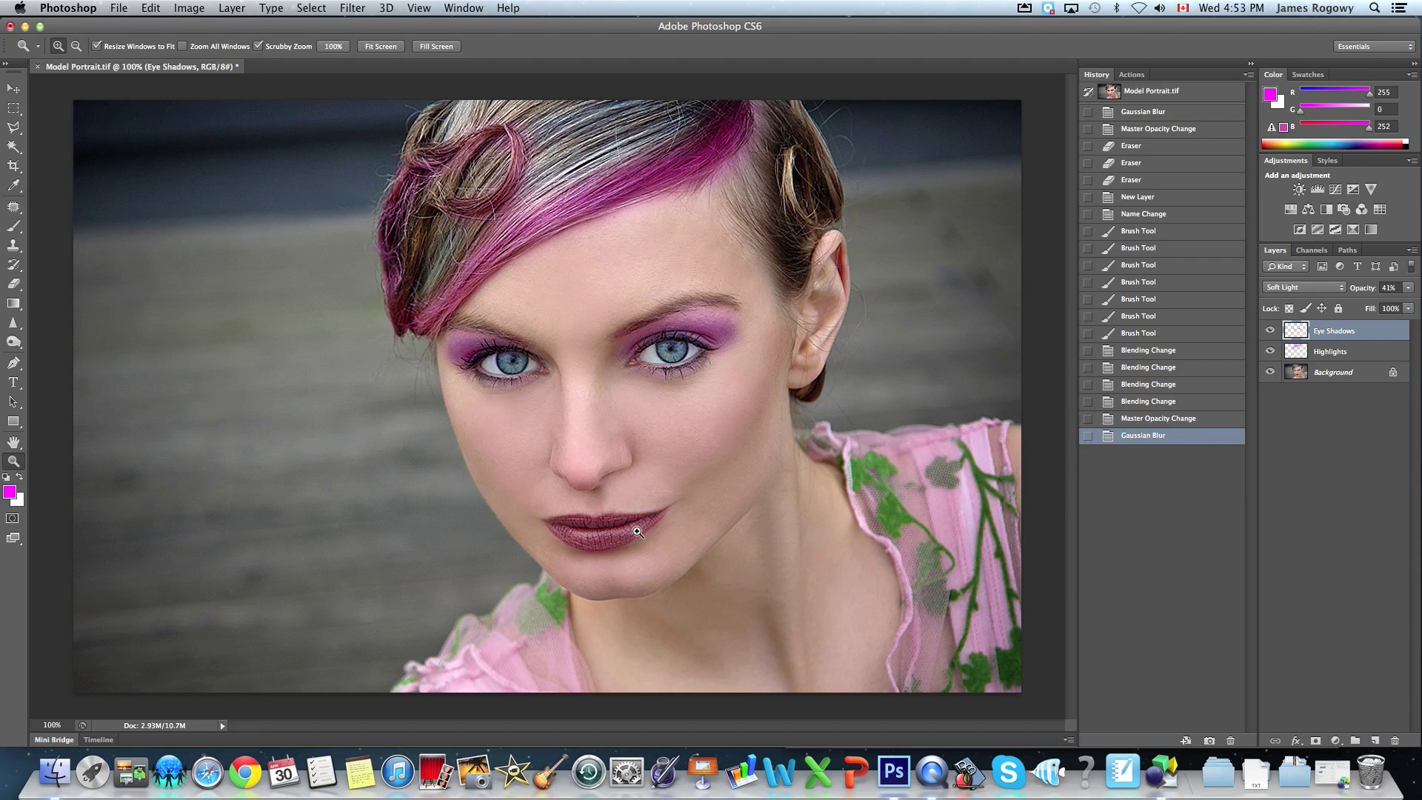
Toggle the Eye Shadows layer's visibility to compare the eyelids with and without colour
{"action": "left_click", "coordinate": [1271, 332]}
{"action": "left_click", "coordinate": [1271, 331]}
{"action": "left_click", "coordinate": [1271, 331]}
{"action": "left_click", "coordinate": [1272, 331]}
Paint a Quick Mask over both irises with the Background layer active
{"action": "left_click", "coordinate": [1339, 377]}
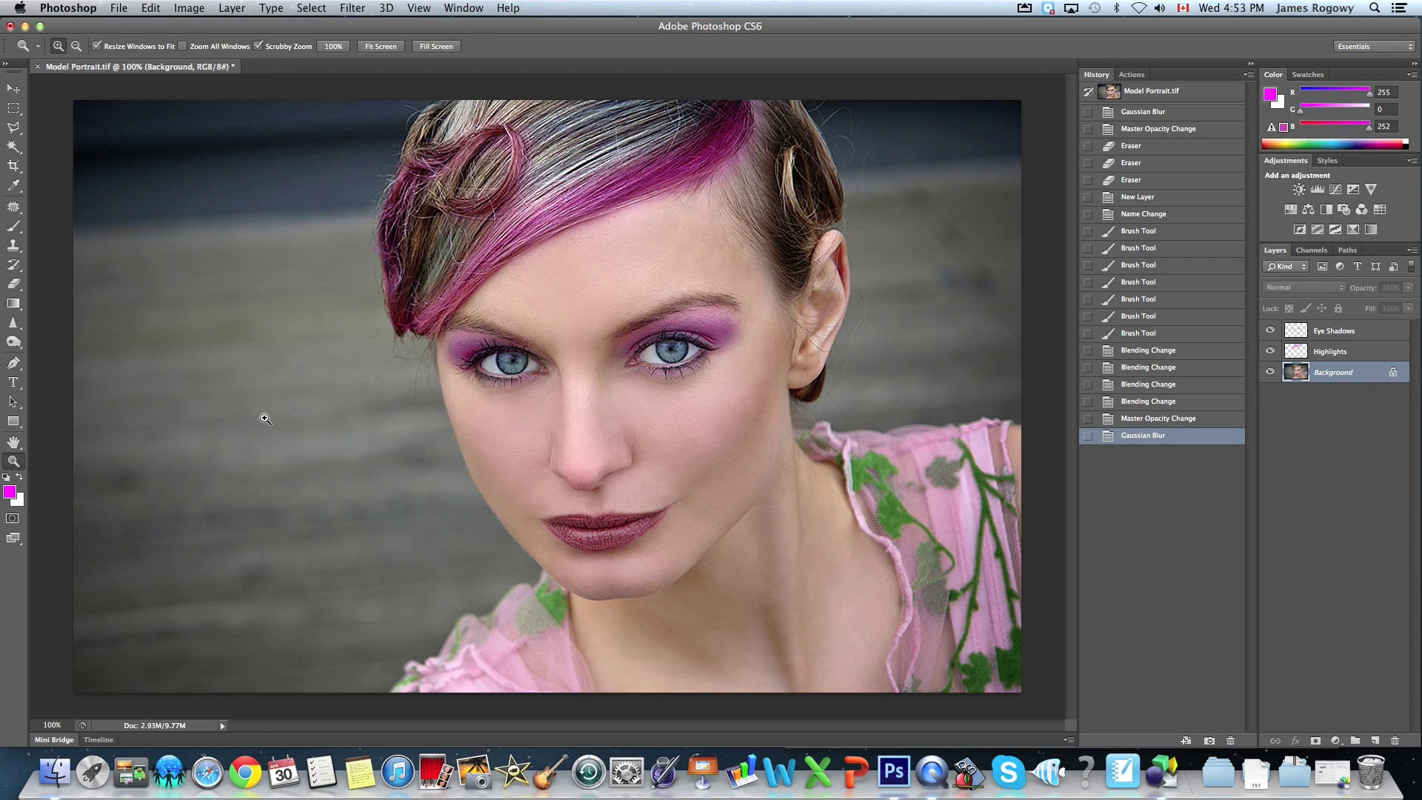
{"action": "left_click_drag", "start_coordinate": [562, 333], "coordinate": [647, 360]}
{"action": "scroll", "coordinate": [658, 372], "scroll_direction": "down", "scroll_amount": 5}
{"action": "scroll", "coordinate": [658, 373], "scroll_direction": "right", "scroll_amount": 3}
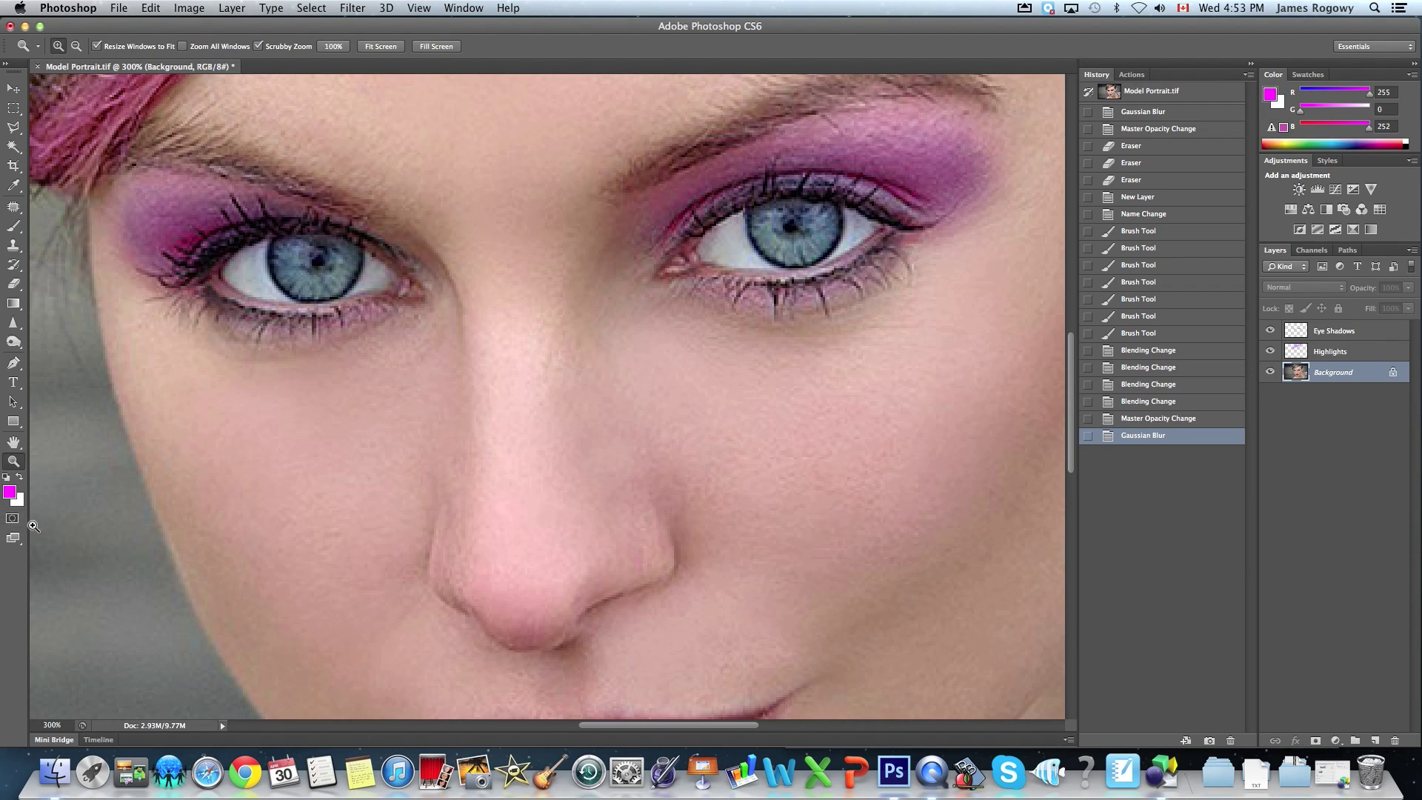
{"action": "left_click", "coordinate": [12, 521]}
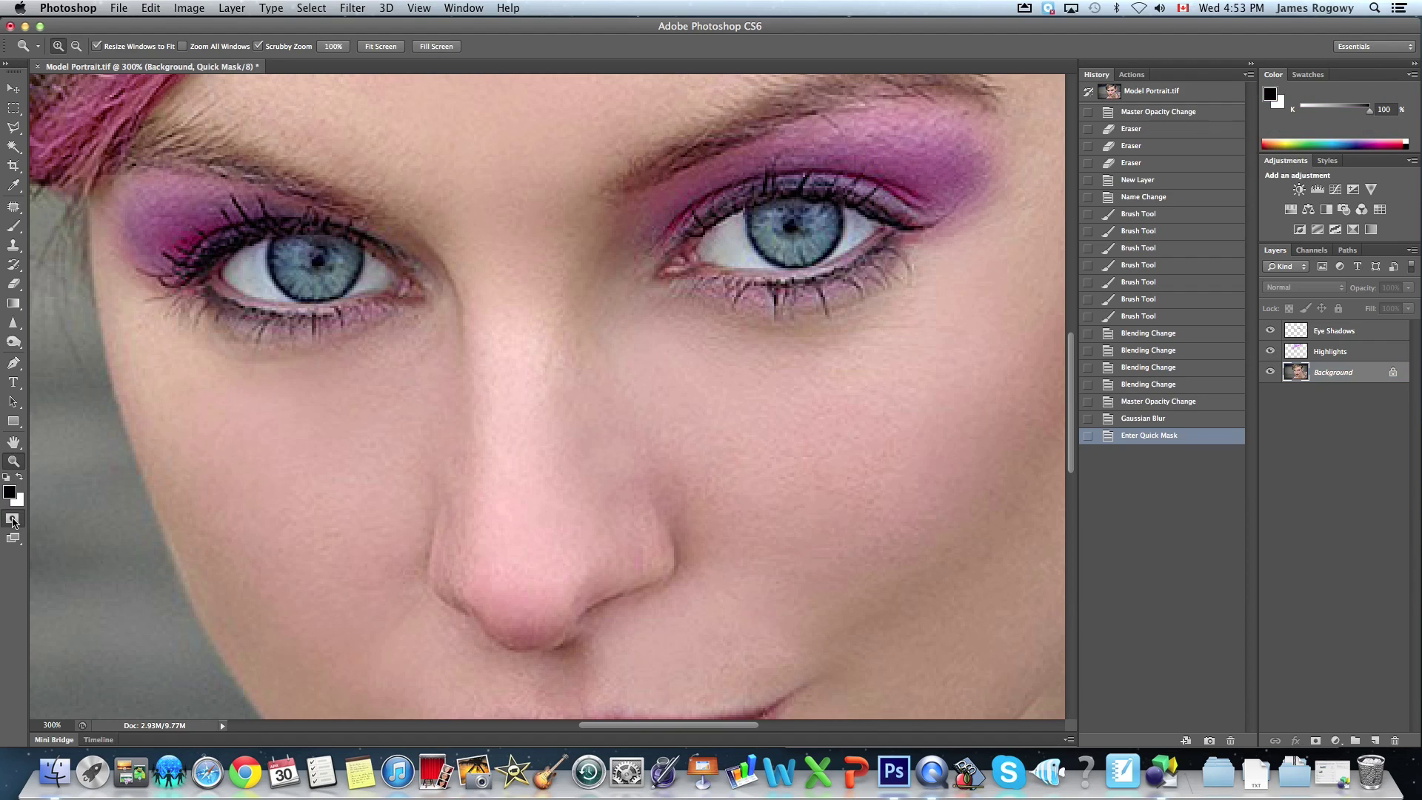
{"action": "left_click", "coordinate": [13, 226]}
{"action": "key", "text": "]"}
{"action": "mouse_move", "coordinate": [279, 244]}
{"action": "left_mouse_down"}
{"action": "mouse_move", "coordinate": [283, 273]}
{"action": "mouse_move", "coordinate": [311, 293]}
{"action": "mouse_move", "coordinate": [351, 256]}
{"action": "mouse_move", "coordinate": [289, 255]}
{"action": "mouse_move", "coordinate": [318, 268]}
{"action": "mouse_move", "coordinate": [311, 250]}
{"action": "mouse_move", "coordinate": [289, 271]}
{"action": "mouse_move", "coordinate": [322, 287]}
{"action": "left_mouse_up"}
{"action": "mouse_move", "coordinate": [761, 217]}
{"action": "left_mouse_down"}
{"action": "mouse_move", "coordinate": [779, 256]}
{"action": "mouse_move", "coordinate": [815, 248]}
{"action": "mouse_move", "coordinate": [826, 215]}
{"action": "mouse_move", "coordinate": [775, 215]}
{"action": "mouse_move", "coordinate": [808, 233]}
{"action": "mouse_move", "coordinate": [769, 235]}
{"action": "mouse_move", "coordinate": [812, 252]}
{"action": "left_mouse_up"}
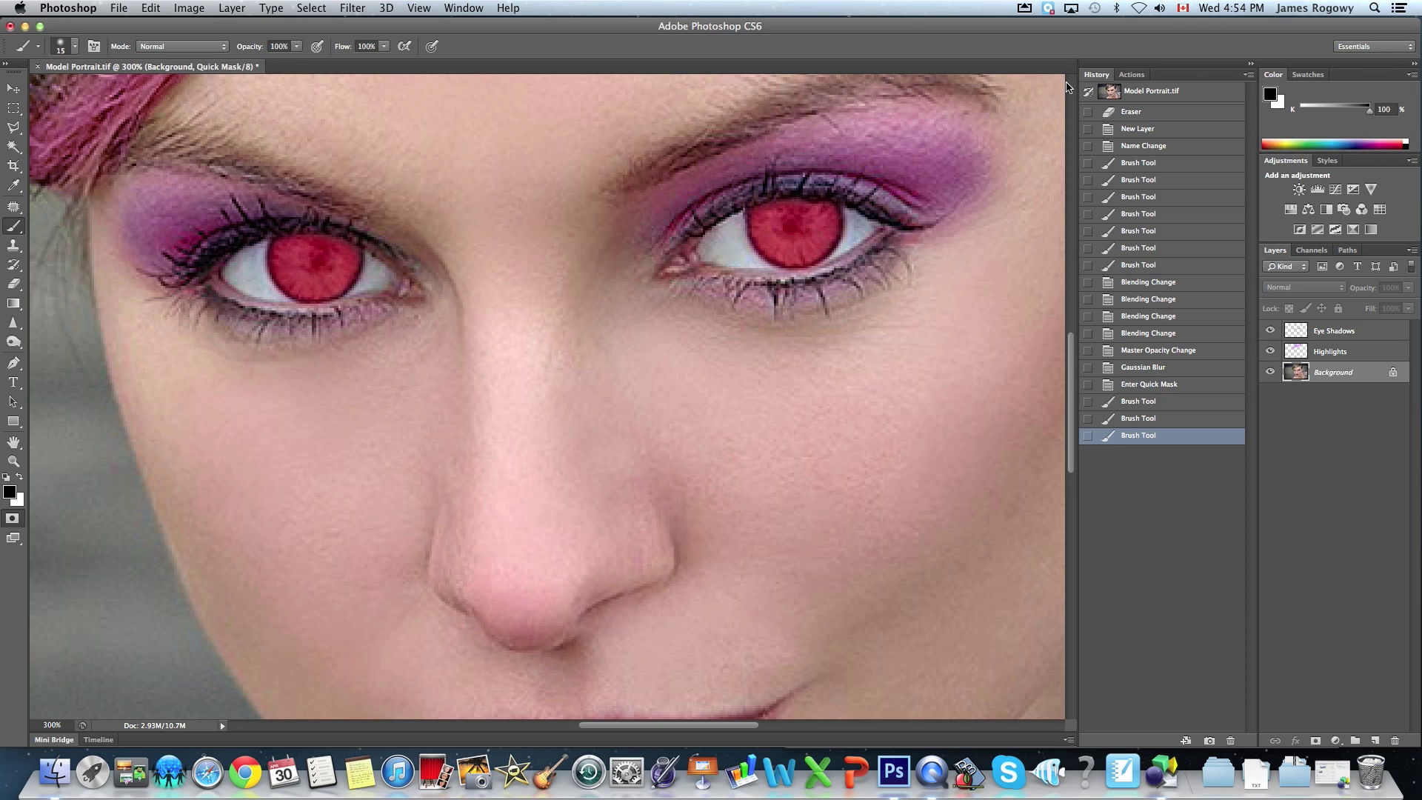
Convert the Quick Mask to an inverted selection of the irises and copy them onto a new layer
{"action": "key", "text": "super+0"}
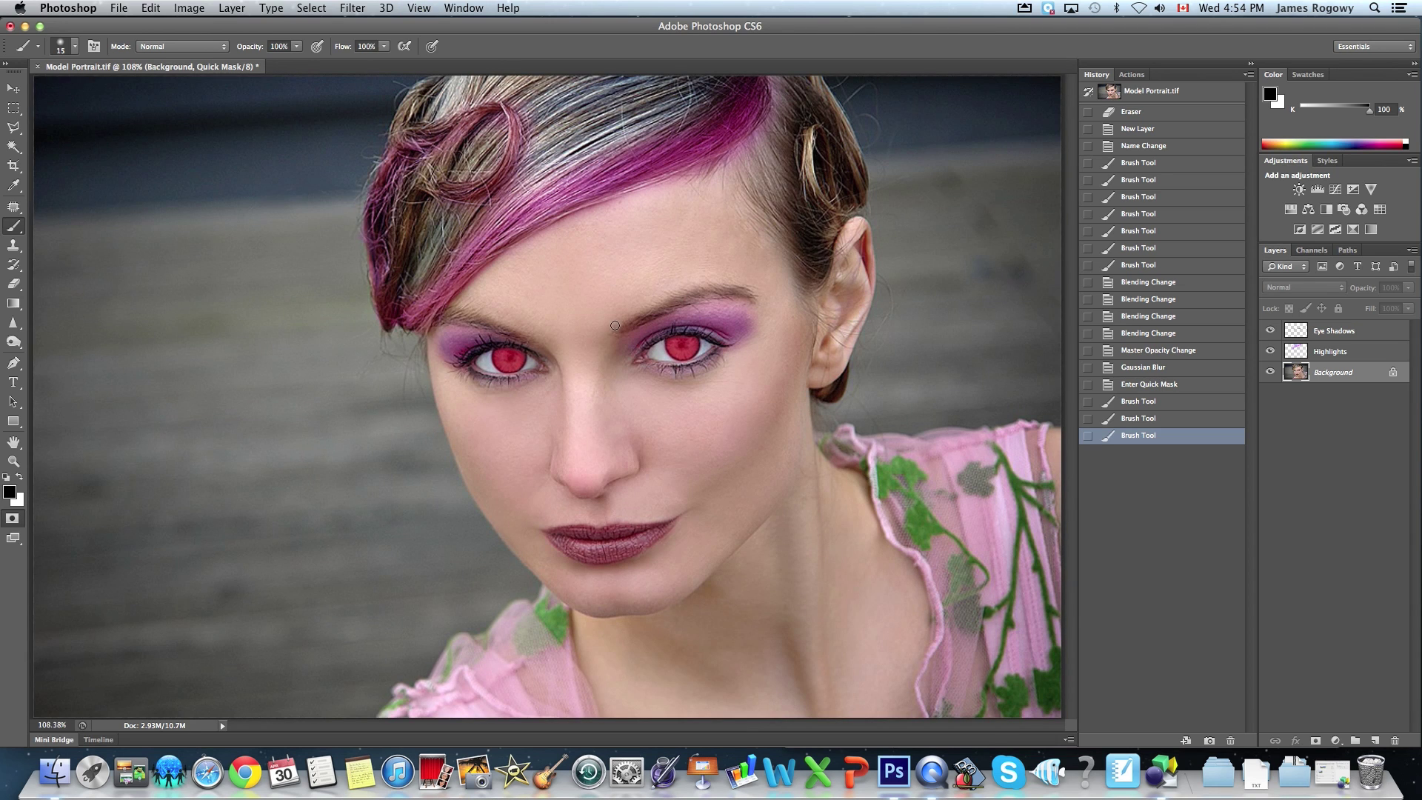
{"action": "left_click", "coordinate": [12, 521]}
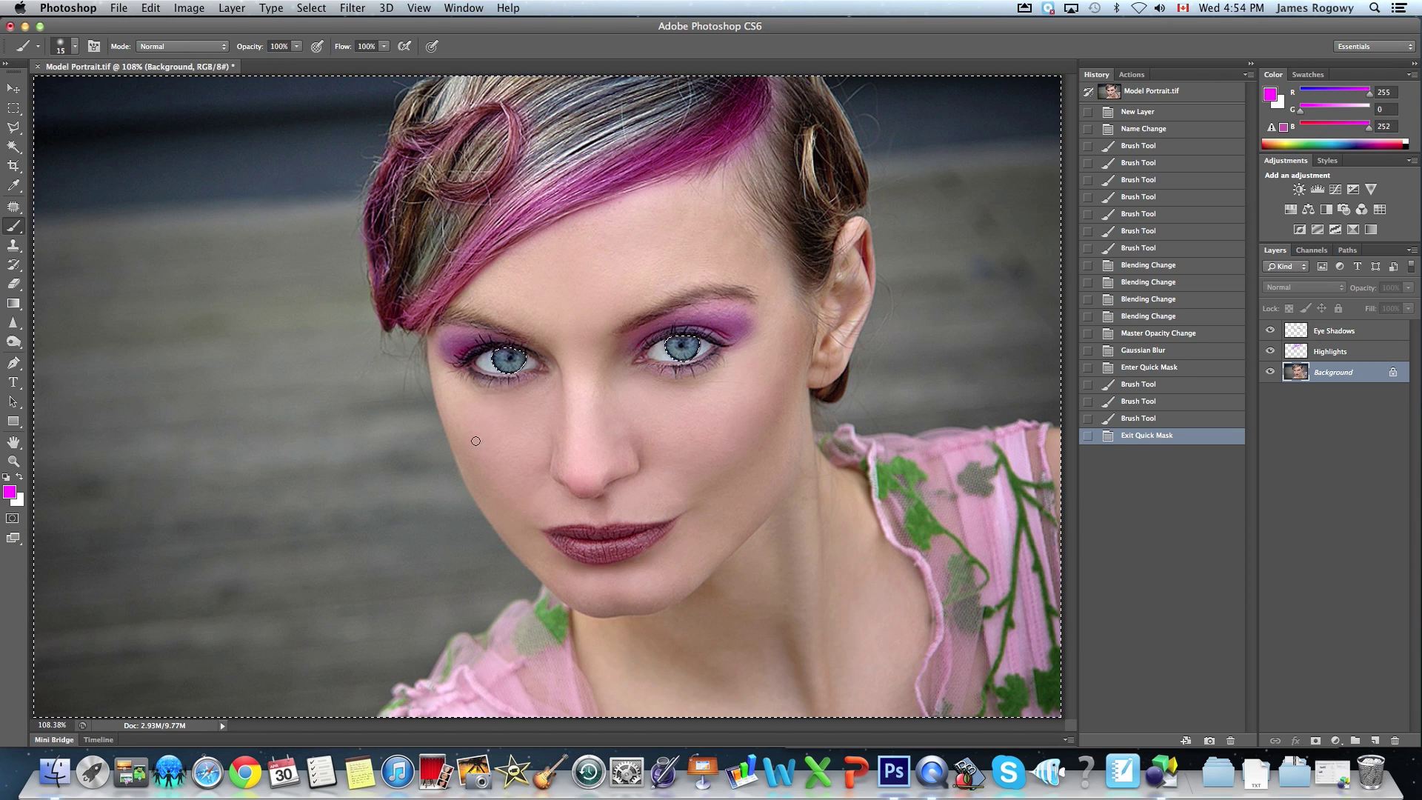
{"action": "left_click", "coordinate": [311, 8]}
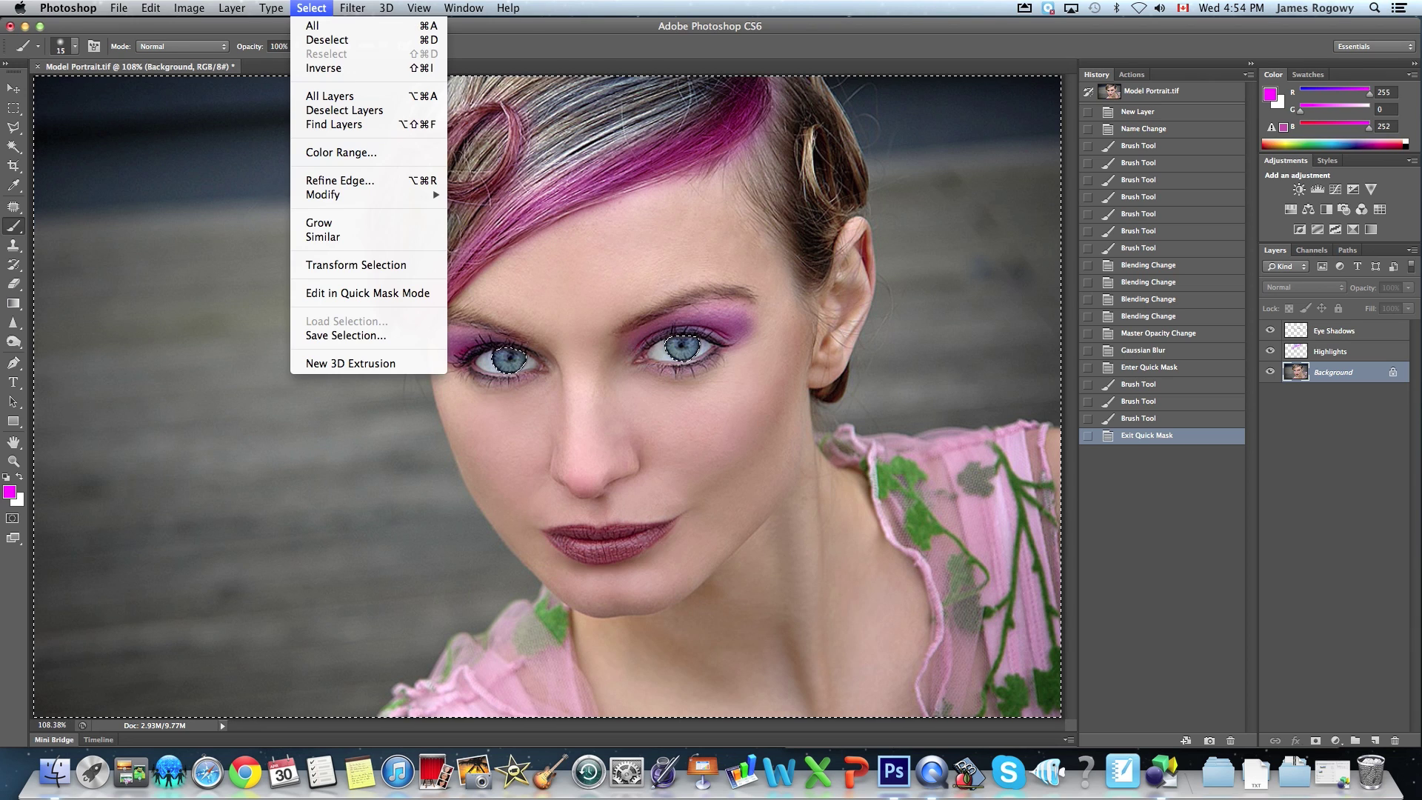
{"action": "left_click", "coordinate": [315, 68]}
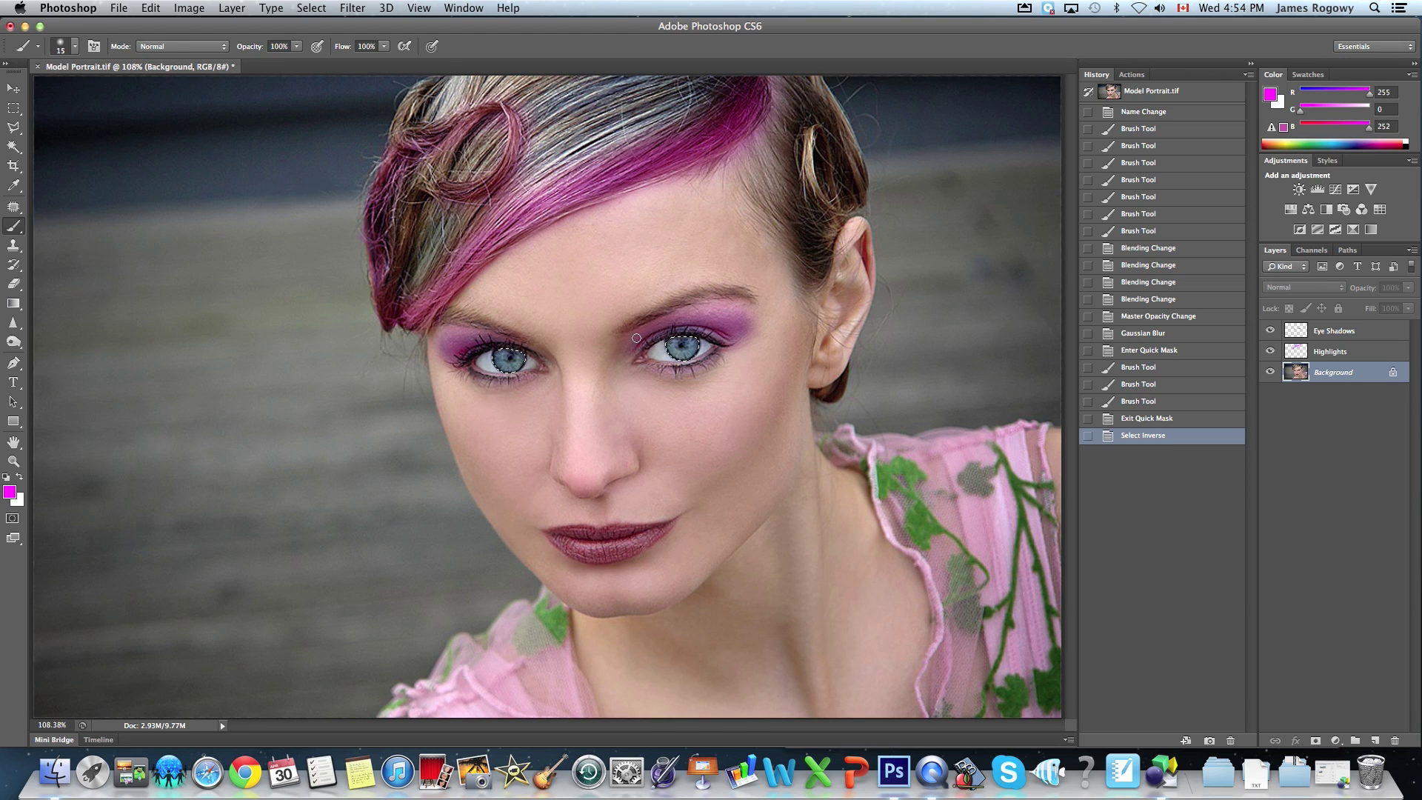
{"action": "key", "text": "super+j"}
Check the copied irises with the Background layer briefly hidden, and rename their layer "Eyes"
{"action": "left_click", "coordinate": [1272, 395]}
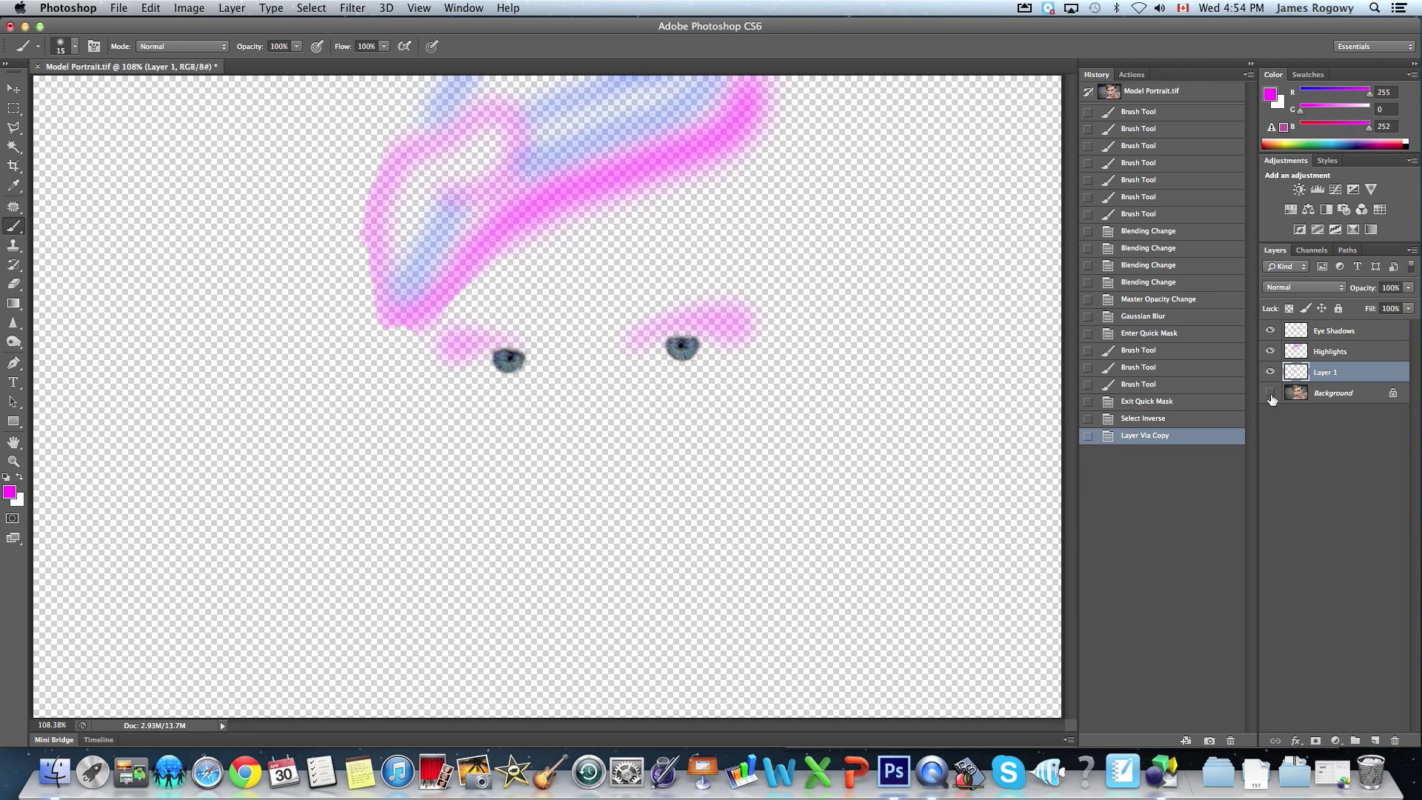
{"action": "left_click", "coordinate": [1272, 395]}
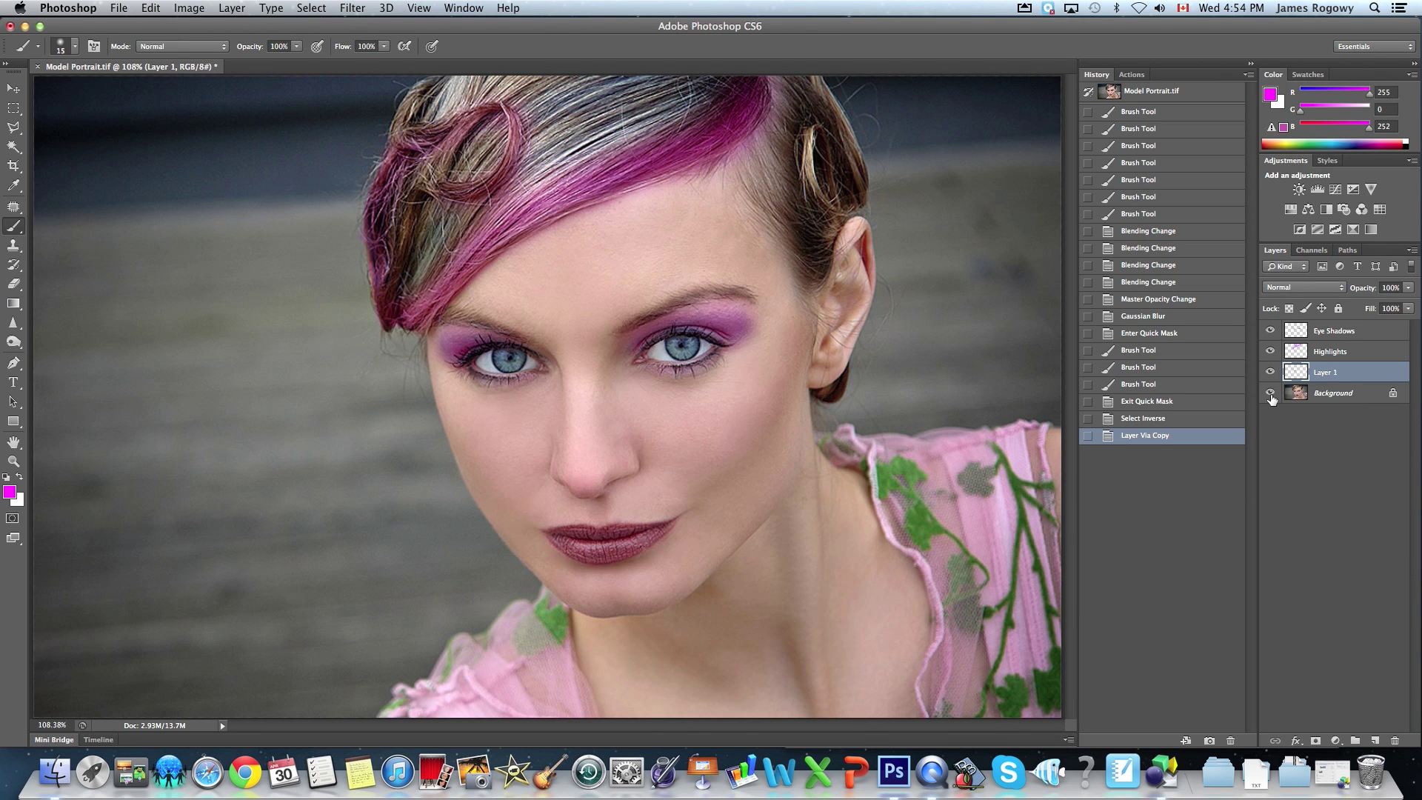
{"action": "double_click", "coordinate": [1330, 373]}
{"action": "type", "text": "Eyes"}
{"action": "key", "text": "Return"}
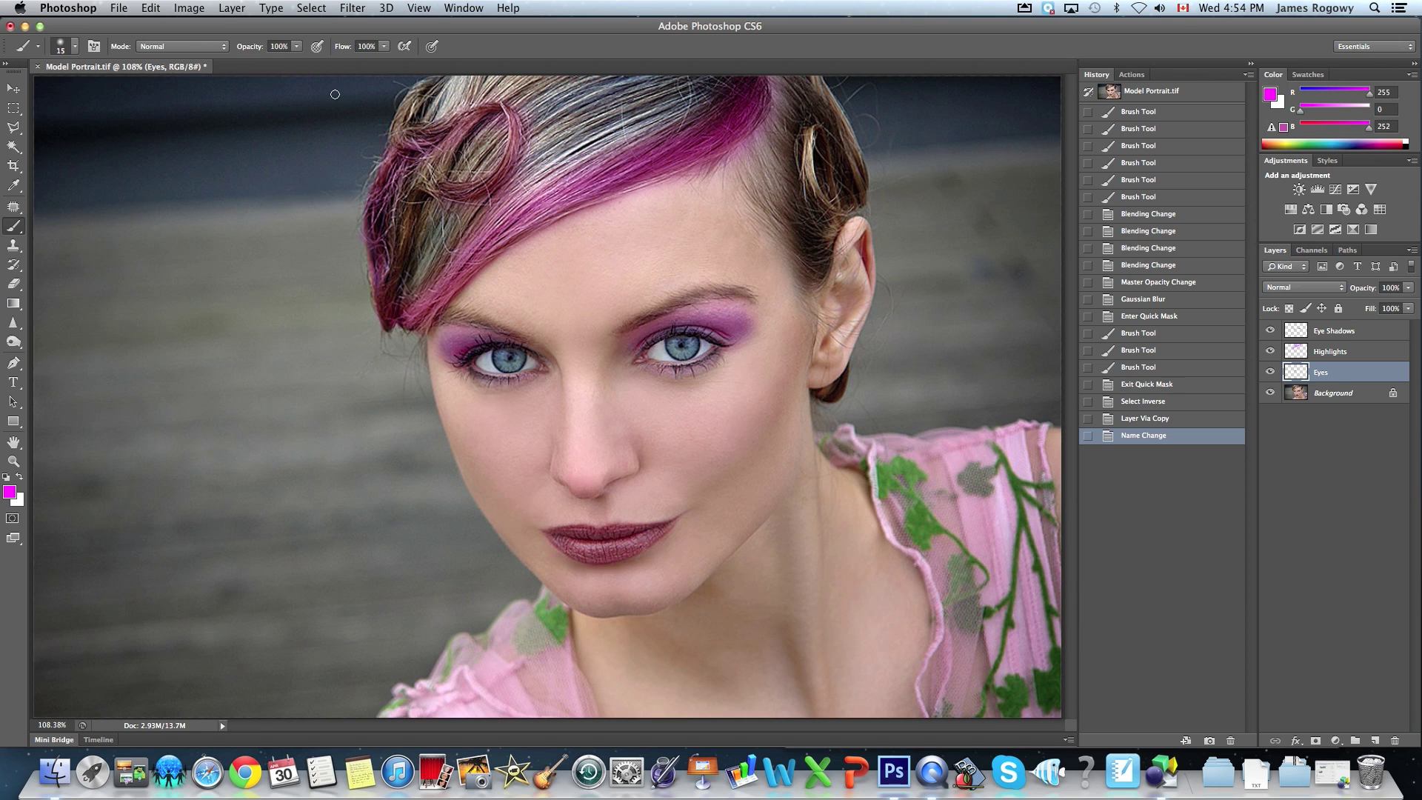
Recolour the irises on the Eyes layer with Hue/Saturation, using hue -65 and saturation -16
{"action": "left_click", "coordinate": [189, 7]}
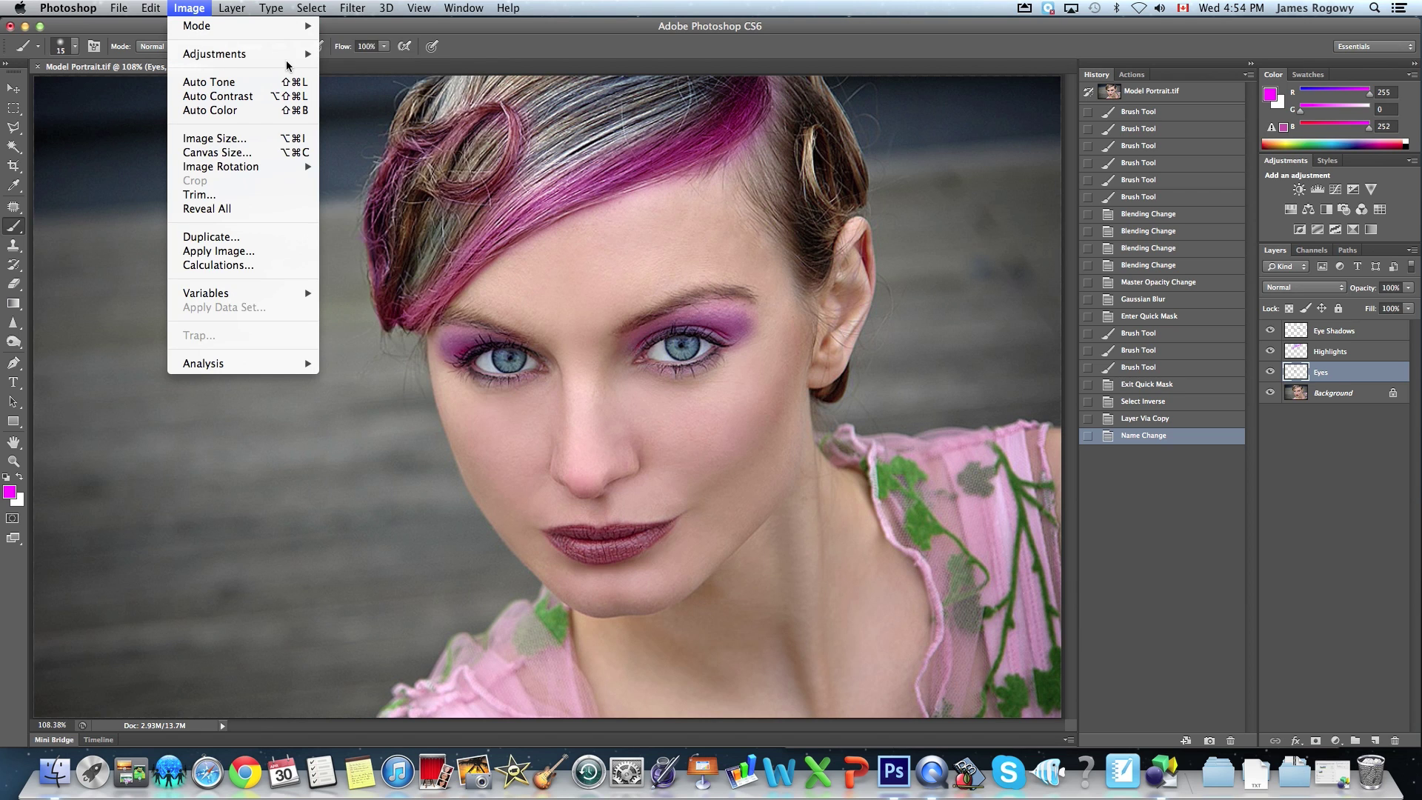
{"action": "mouse_move", "coordinate": [289, 58]}
{"action": "left_click", "coordinate": [375, 139]}
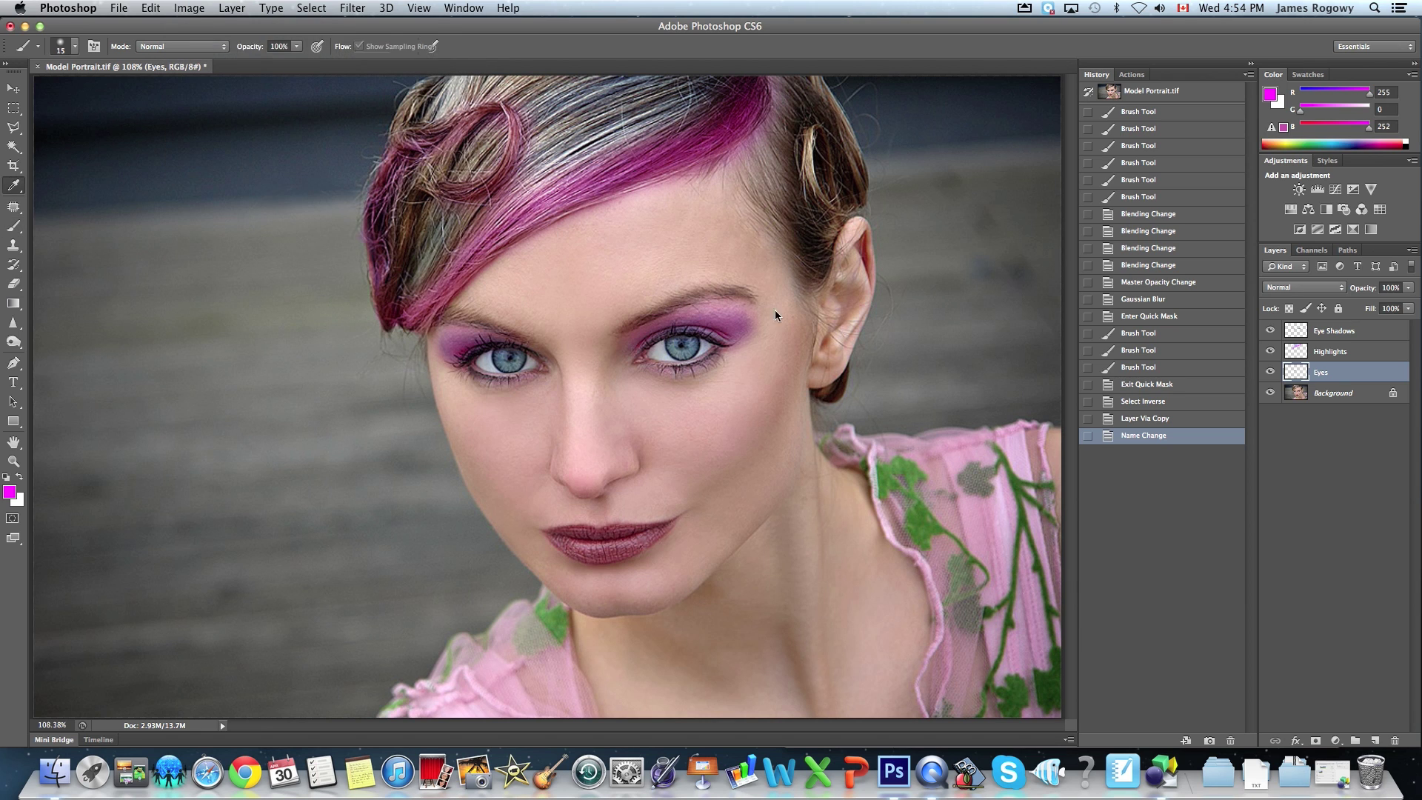
{"action": "left_click_drag", "start_coordinate": [1042, 327], "coordinate": [1012, 362]}
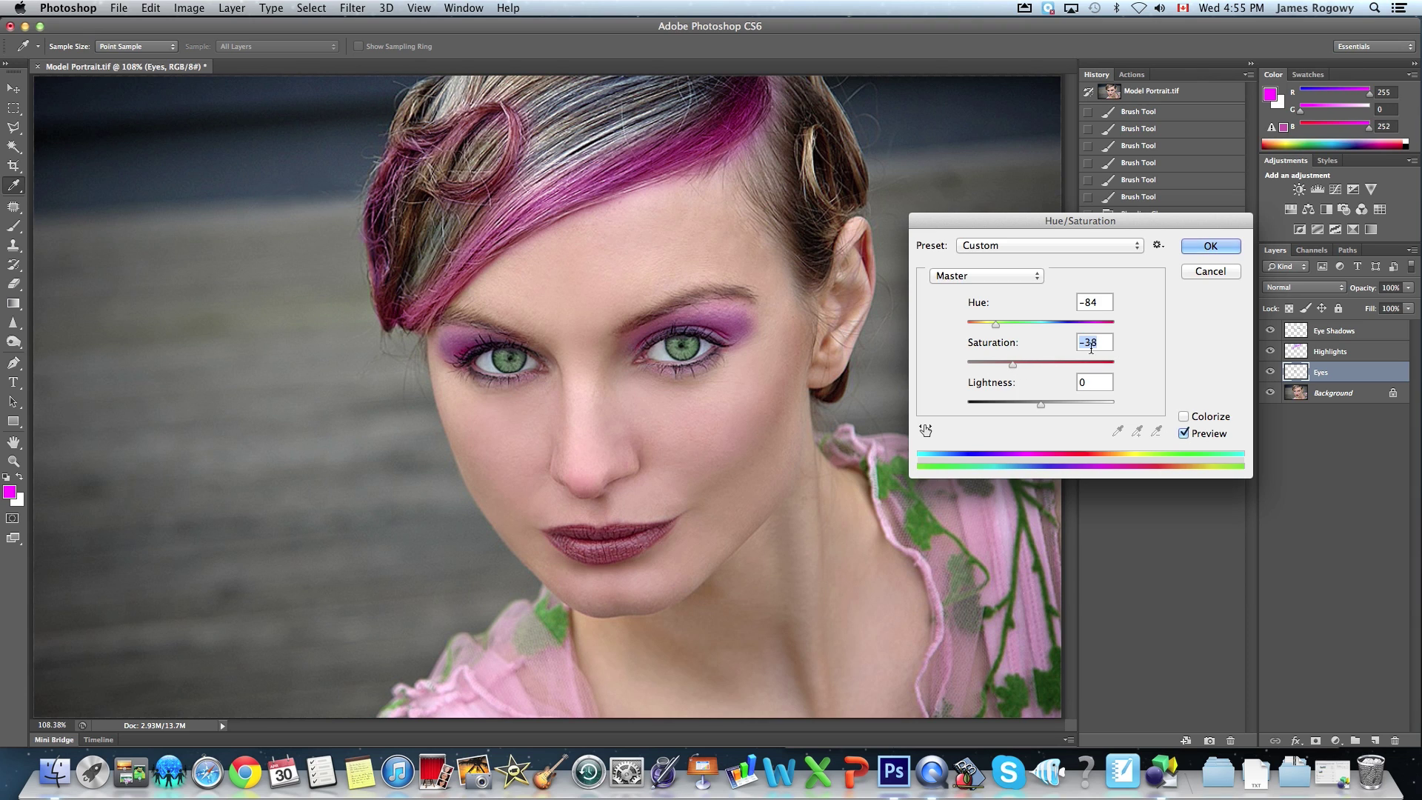
{"action": "left_click_drag", "start_coordinate": [997, 330], "coordinate": [1032, 362]}
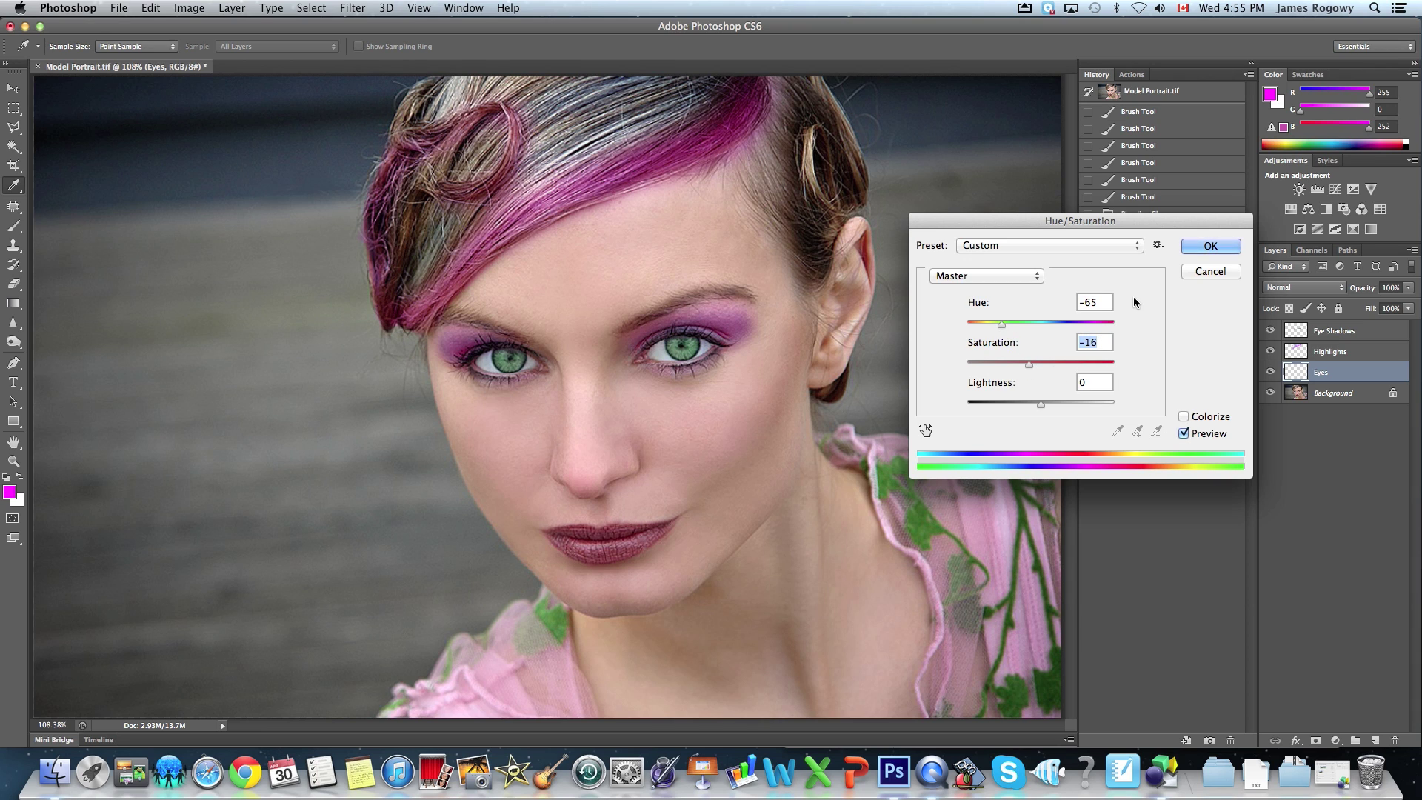
{"action": "left_click", "coordinate": [1214, 247]}
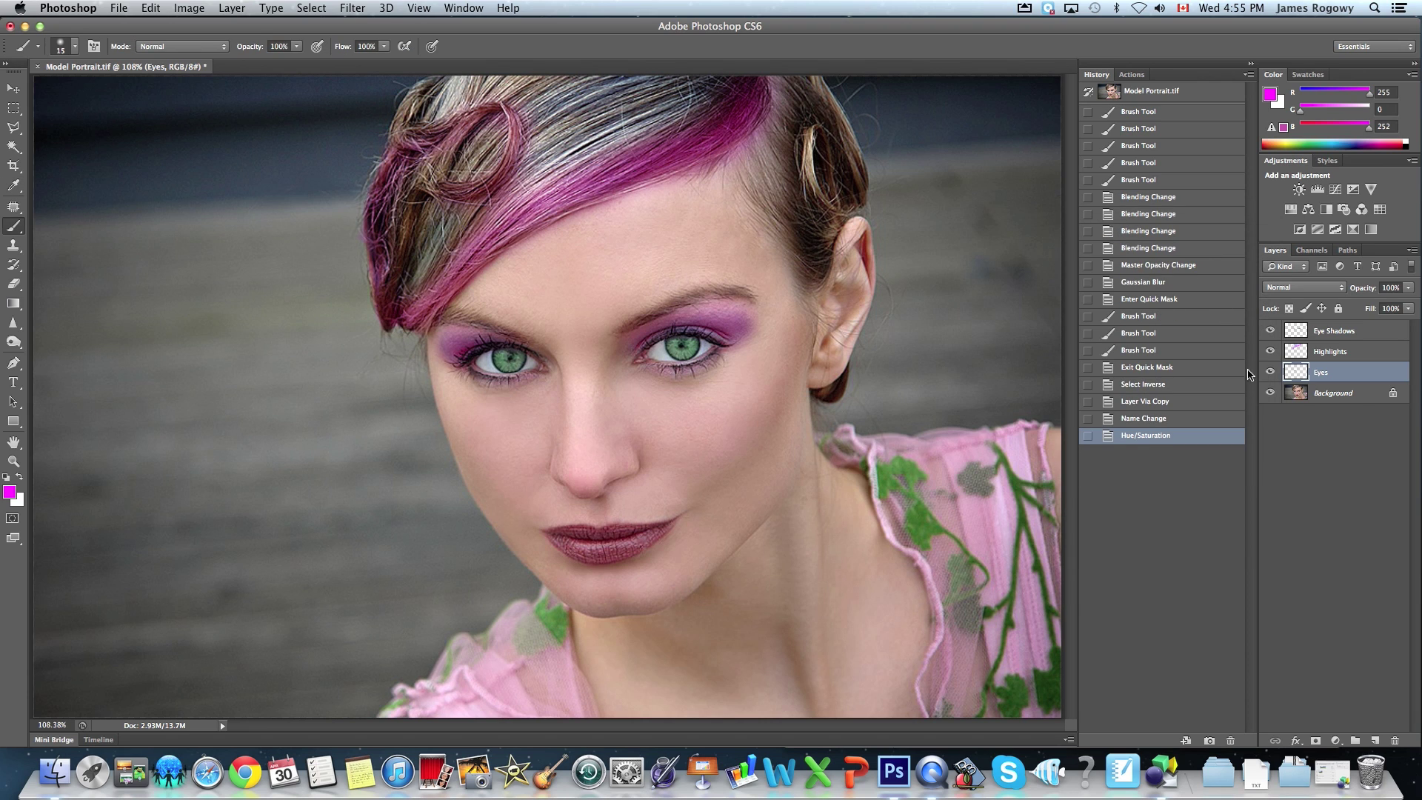
Paint a Quick Mask over the upper and lower lips with the Background layer active, reducing the brush to 20 px for the edges
{"action": "left_click", "coordinate": [1345, 396]}
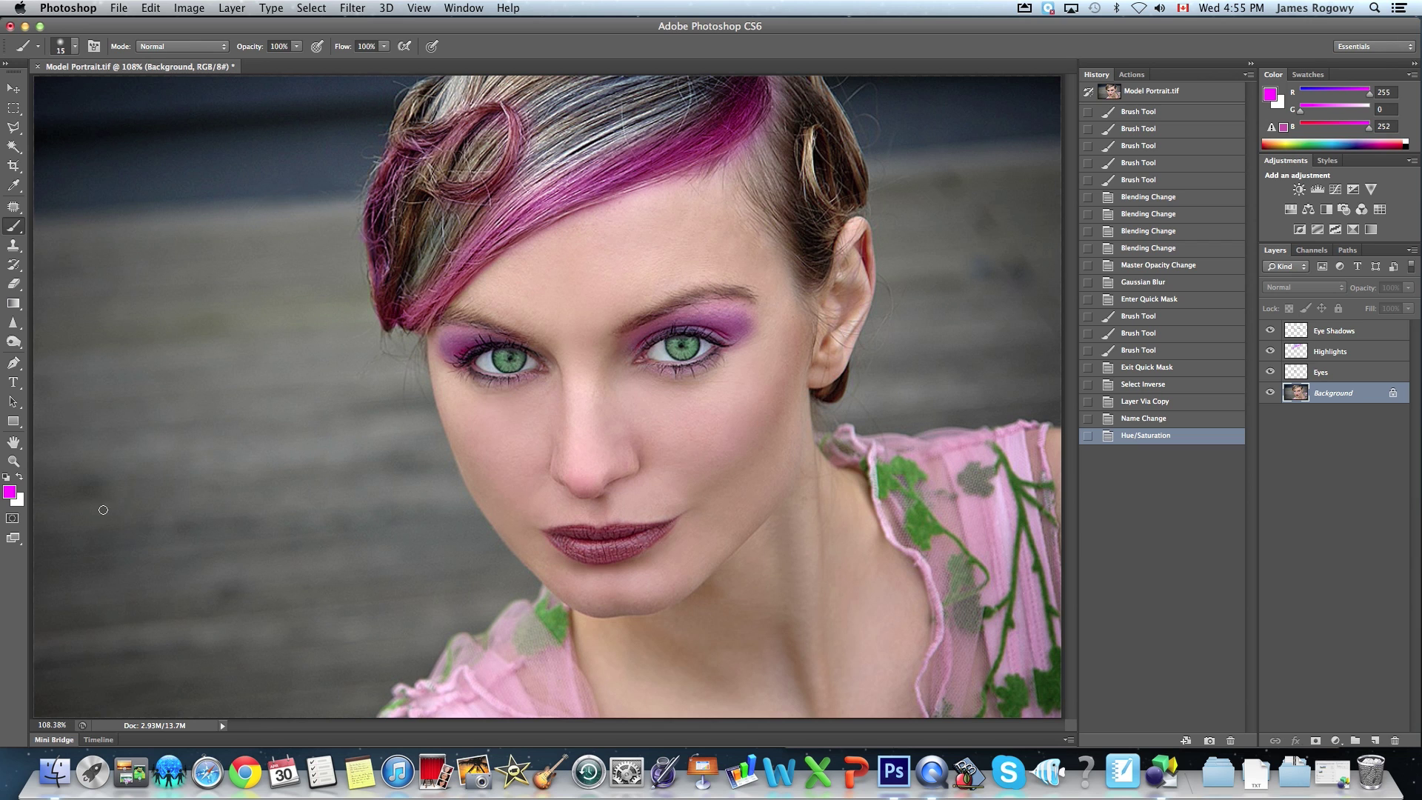
{"action": "left_click", "coordinate": [13, 461]}
{"action": "left_click", "coordinate": [644, 533]}
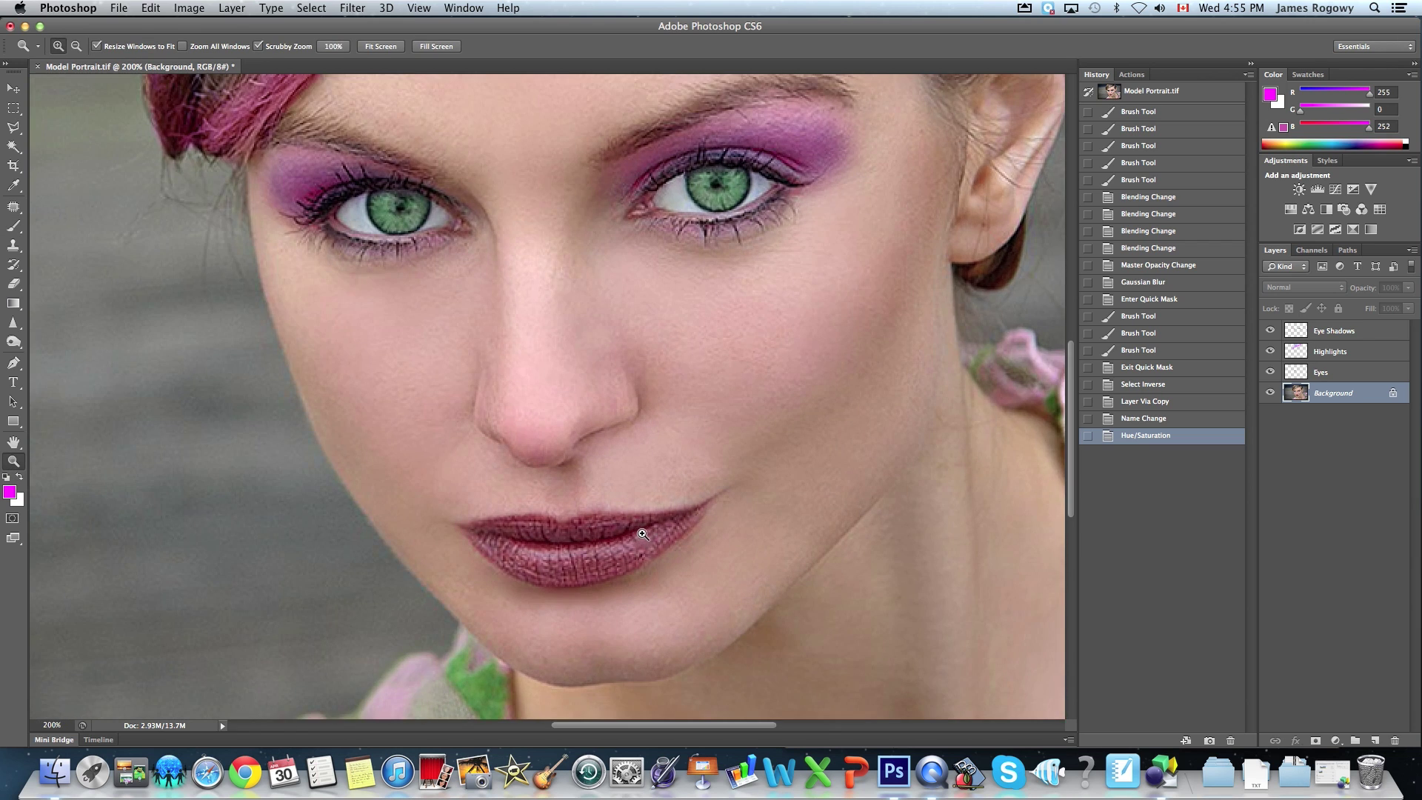
{"action": "left_click", "coordinate": [644, 533]}
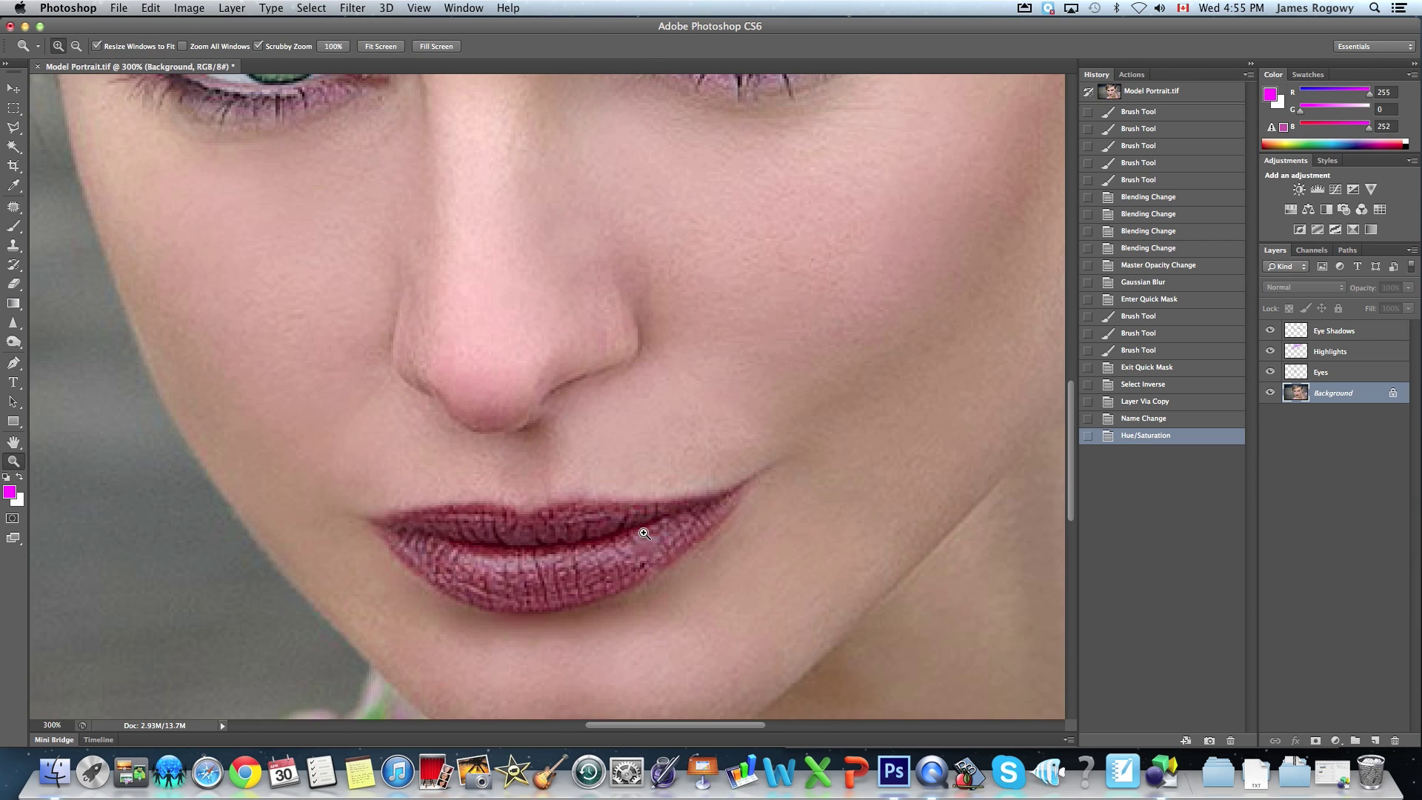
{"action": "left_click", "coordinate": [13, 519]}
{"action": "left_click", "coordinate": [13, 227]}
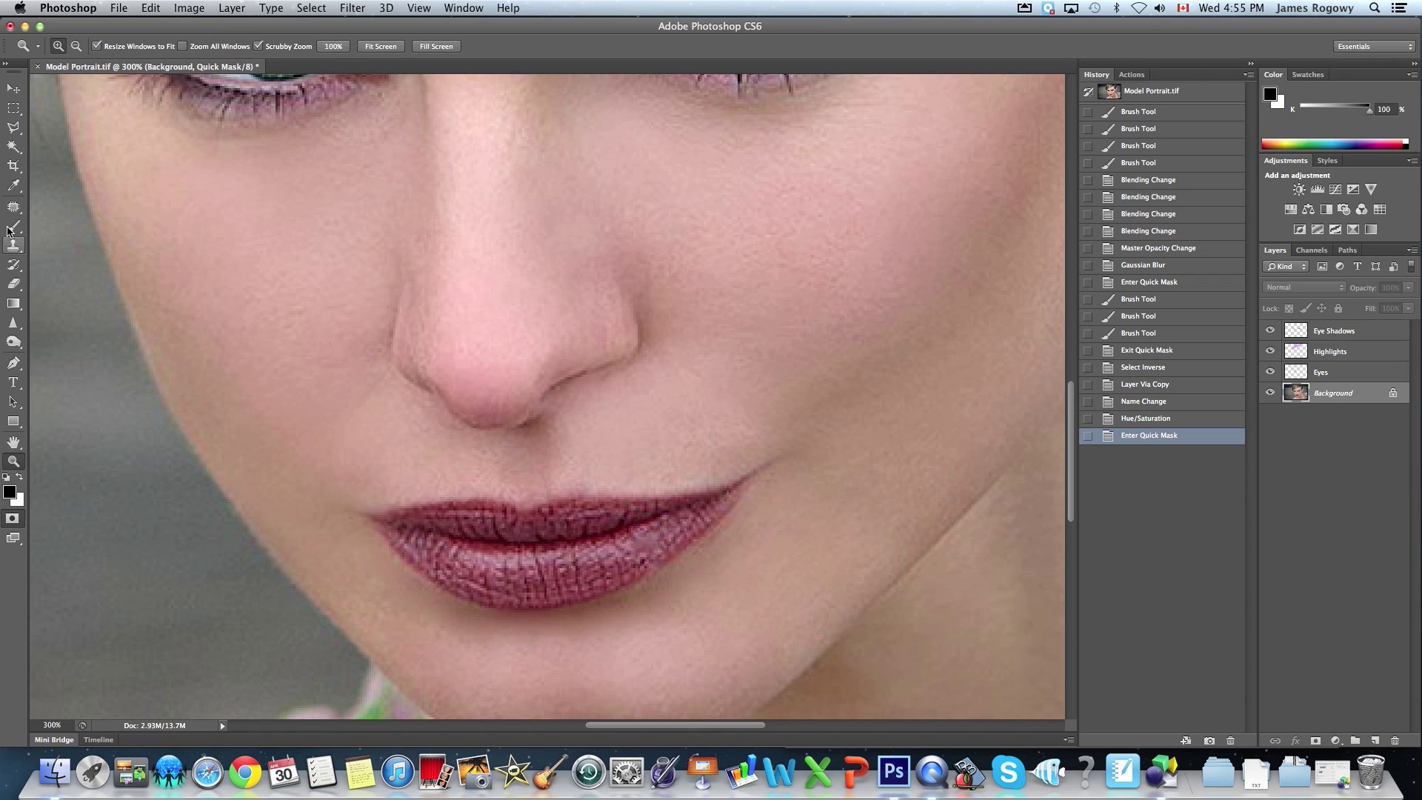
{"action": "key", "text": "bracketright"}
{"action": "key", "text": "bracketright"}
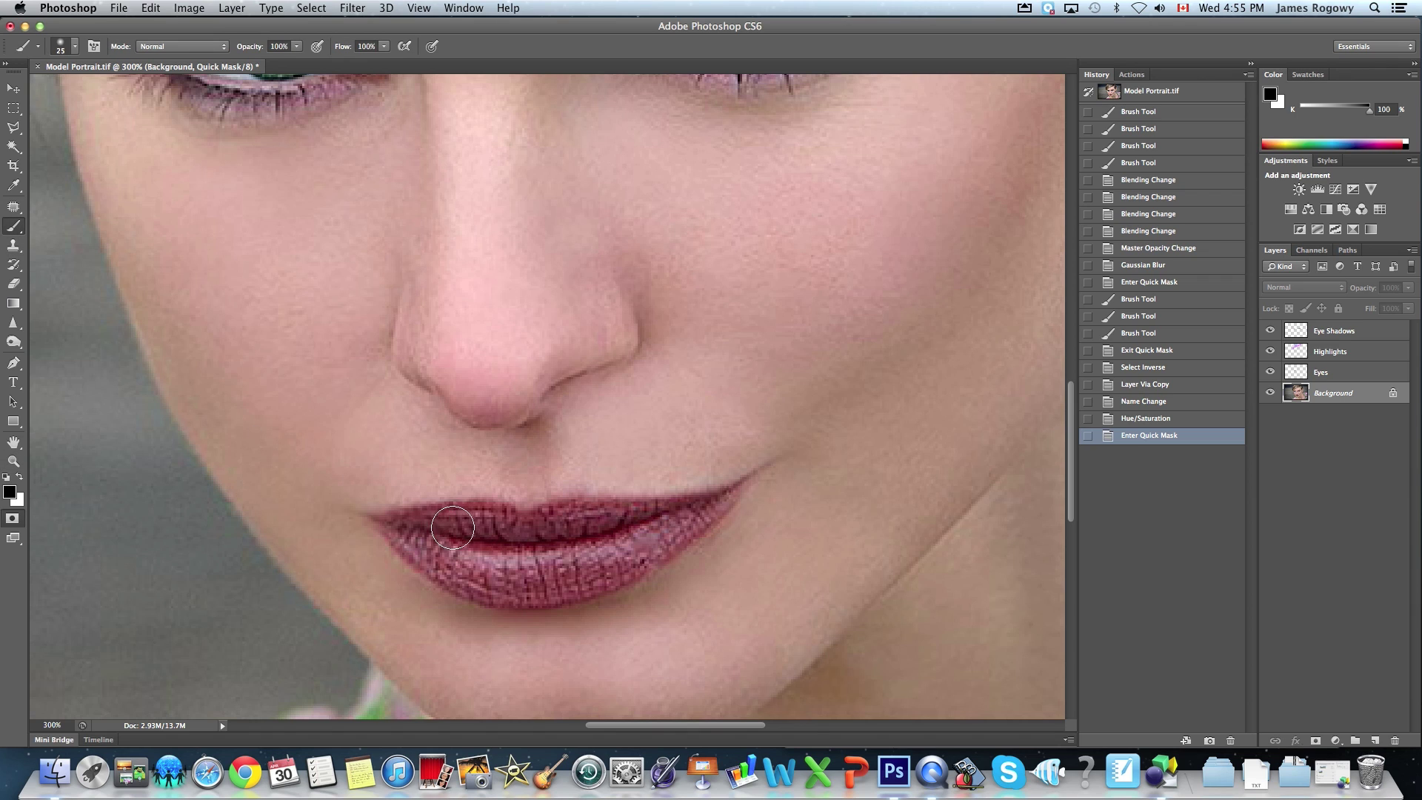
{"action": "left_click", "coordinate": [505, 533]}
{"action": "mouse_move", "coordinate": [505, 533]}
{"action": "left_mouse_down"}
{"action": "mouse_move", "coordinate": [405, 530]}
{"action": "mouse_move", "coordinate": [469, 573]}
{"action": "mouse_move", "coordinate": [530, 582]}
{"action": "mouse_move", "coordinate": [639, 549]}
{"action": "mouse_move", "coordinate": [614, 528]}
{"action": "mouse_move", "coordinate": [542, 534]}
{"action": "mouse_move", "coordinate": [522, 543]}
{"action": "mouse_move", "coordinate": [640, 538]}
{"action": "mouse_move", "coordinate": [641, 511]}
{"action": "mouse_move", "coordinate": [730, 496]}
{"action": "mouse_move", "coordinate": [652, 569]}
{"action": "mouse_move", "coordinate": [693, 511]}
{"action": "mouse_move", "coordinate": [659, 532]}
{"action": "mouse_move", "coordinate": [665, 515]}
{"action": "mouse_move", "coordinate": [643, 509]}
{"action": "left_mouse_up"}
{"action": "key", "text": "bracketleft"}
{"action": "key", "text": "bracketleft"}
{"action": "key", "text": "bracketright"}
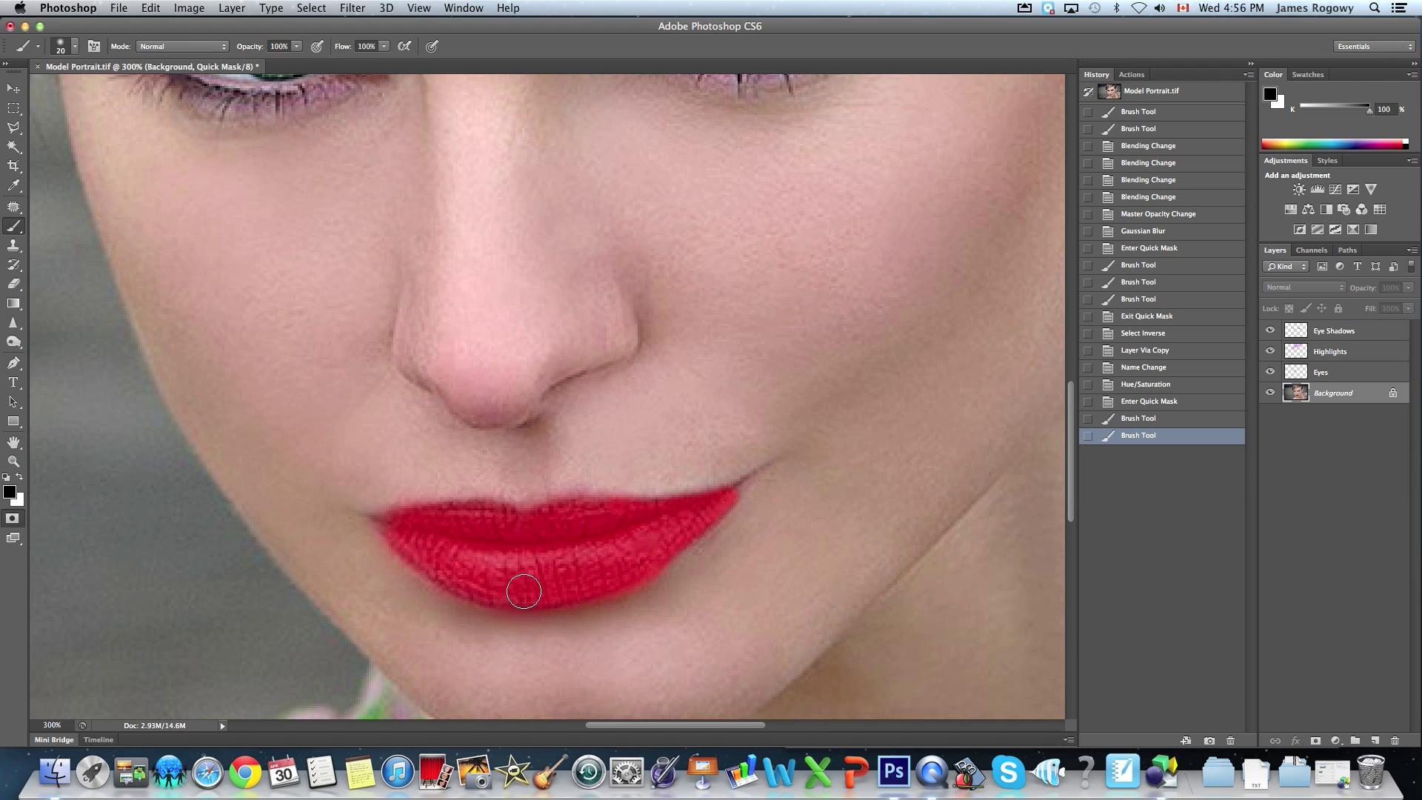
{"action": "mouse_move", "coordinate": [408, 534]}
{"action": "left_mouse_down"}
{"action": "mouse_move", "coordinate": [391, 524]}
{"action": "mouse_move", "coordinate": [519, 539]}
{"action": "left_mouse_up"}
{"action": "key", "text": "super+0"}
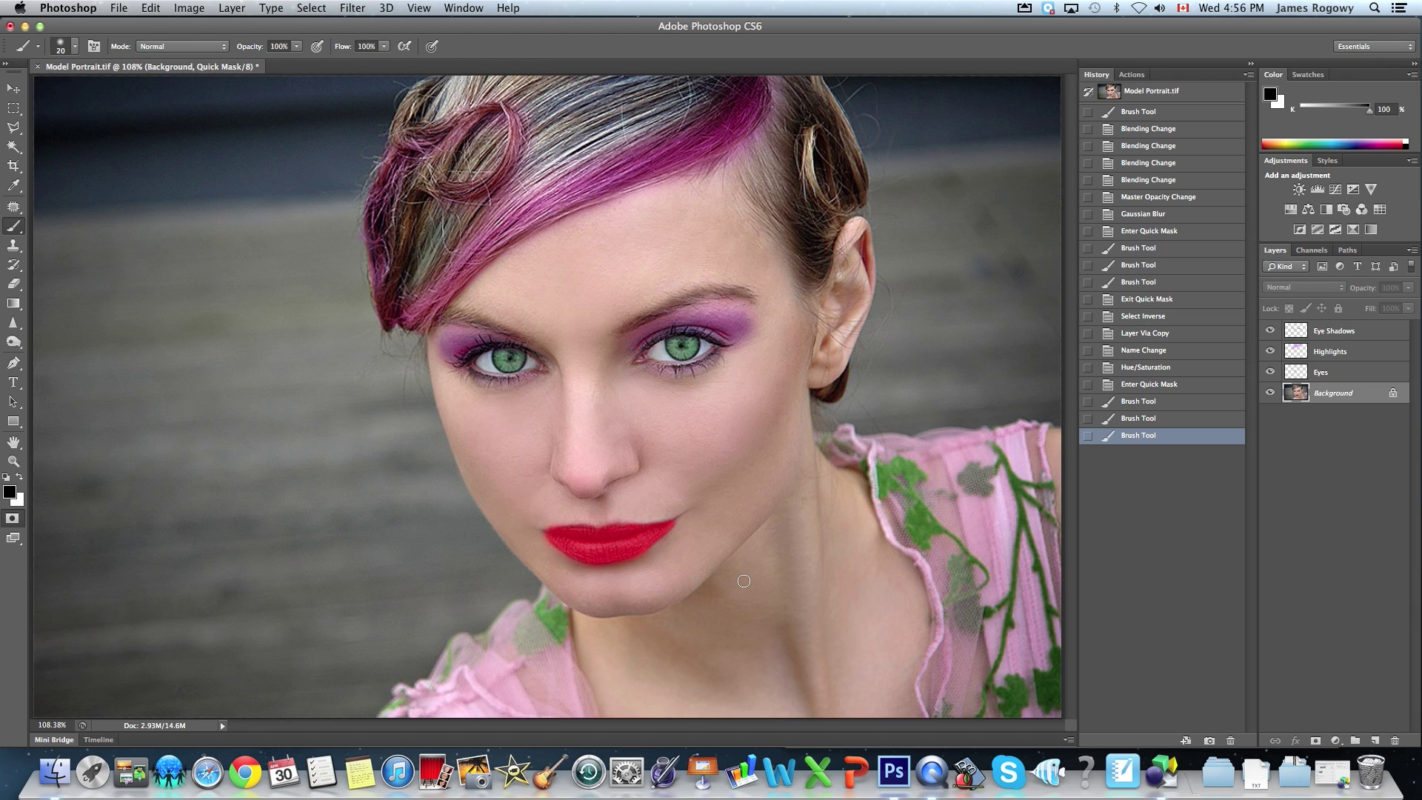
Convert the Quick Mask to an inverted selection of the lips and copy them onto a new layer
{"action": "left_click", "coordinate": [13, 520]}
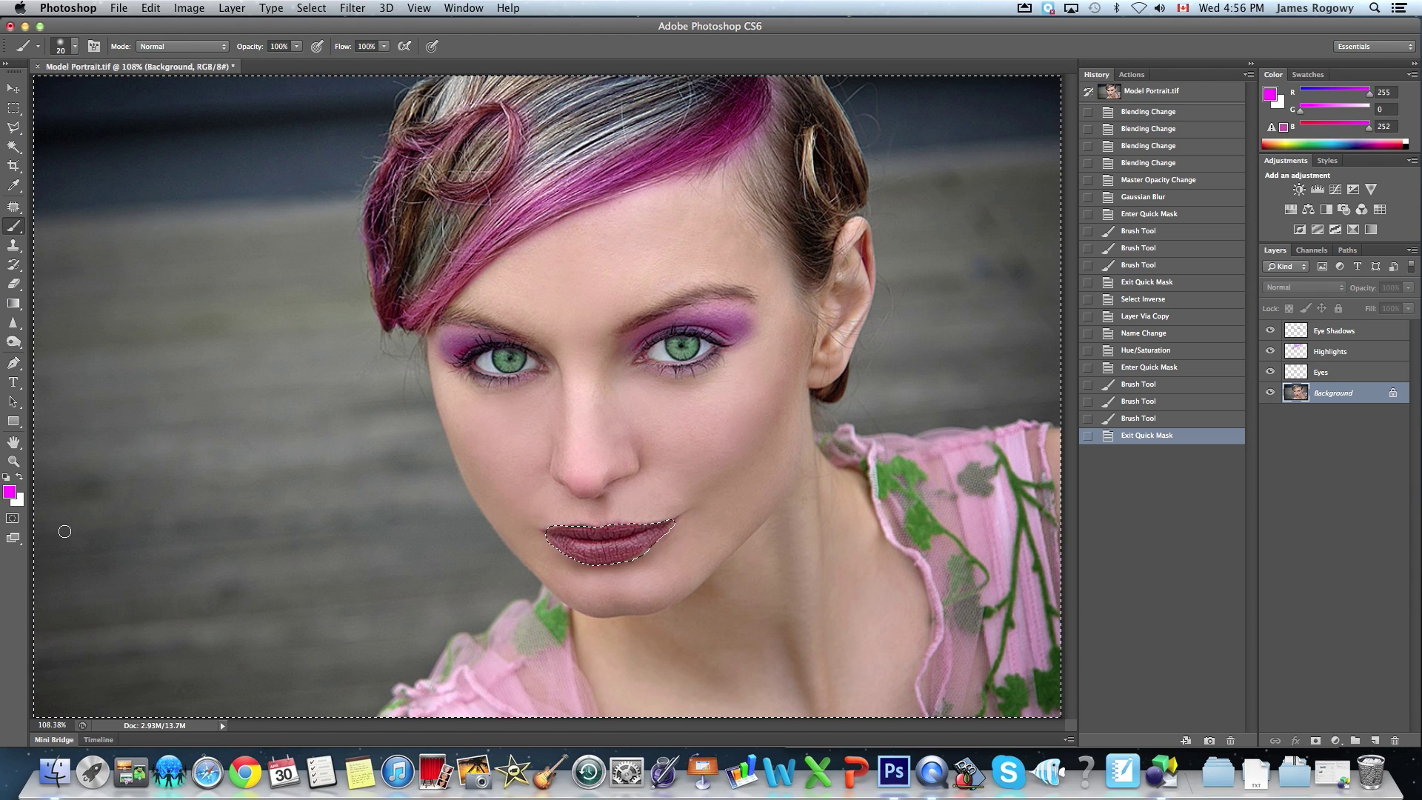
{"action": "left_click", "coordinate": [311, 8]}
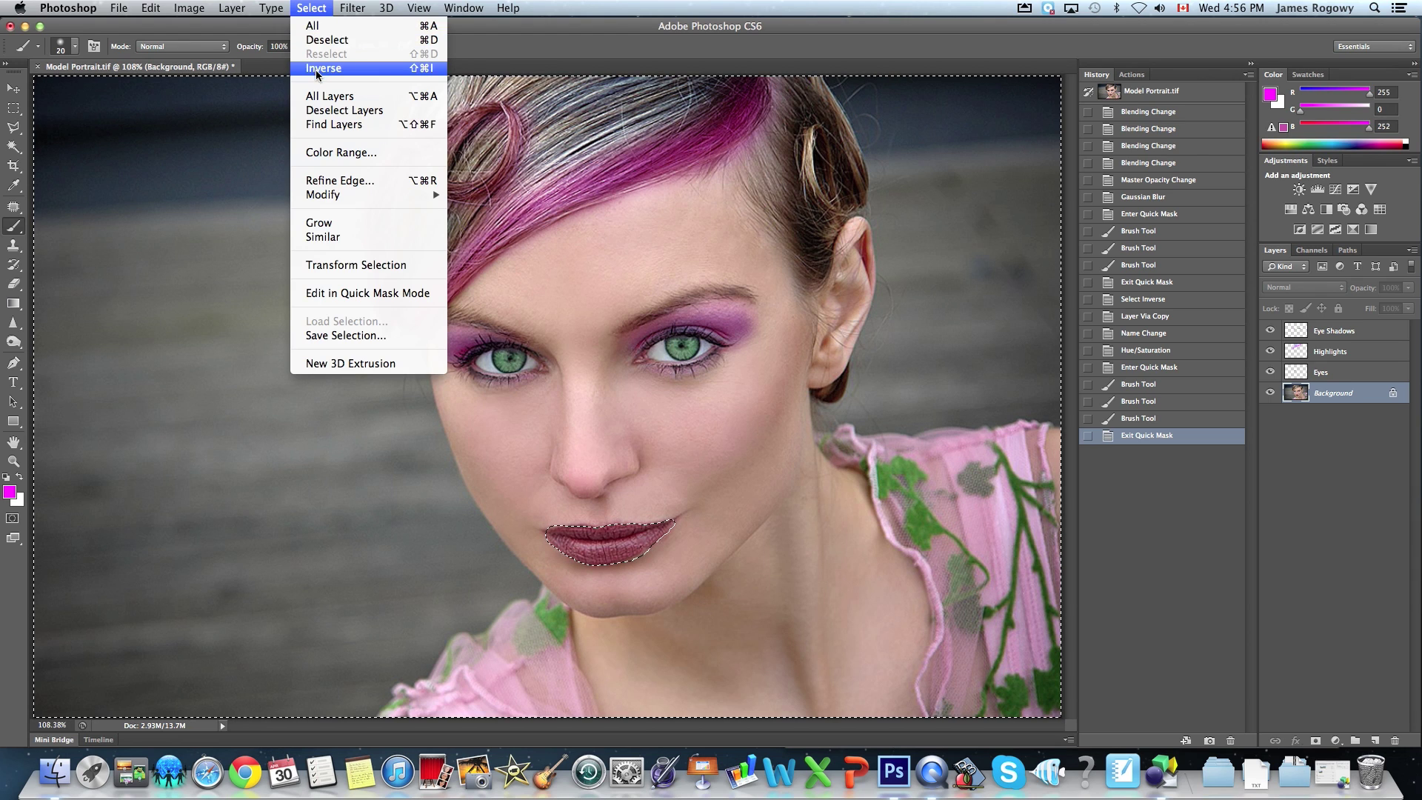
{"action": "left_click", "coordinate": [318, 75]}
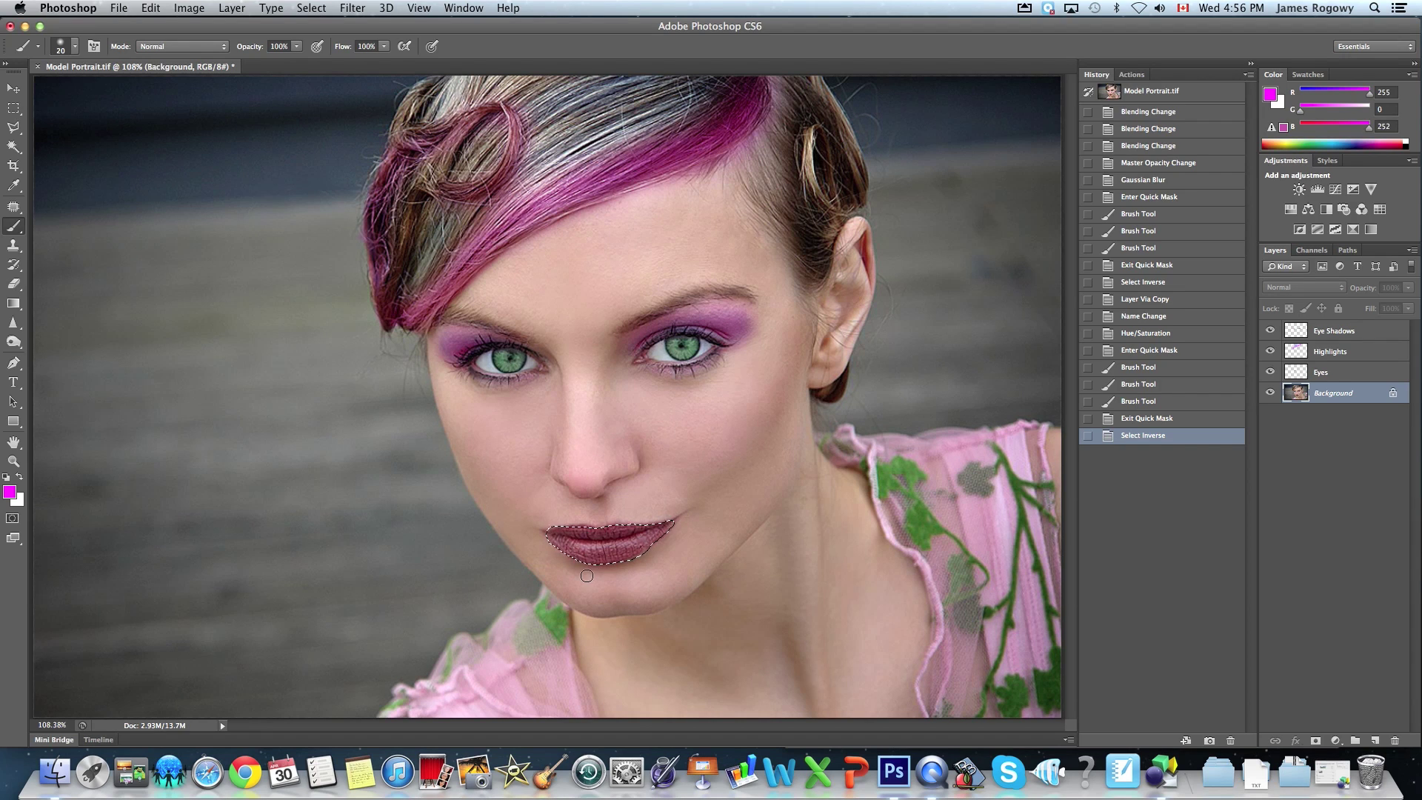
{"action": "key", "text": "super+j"}
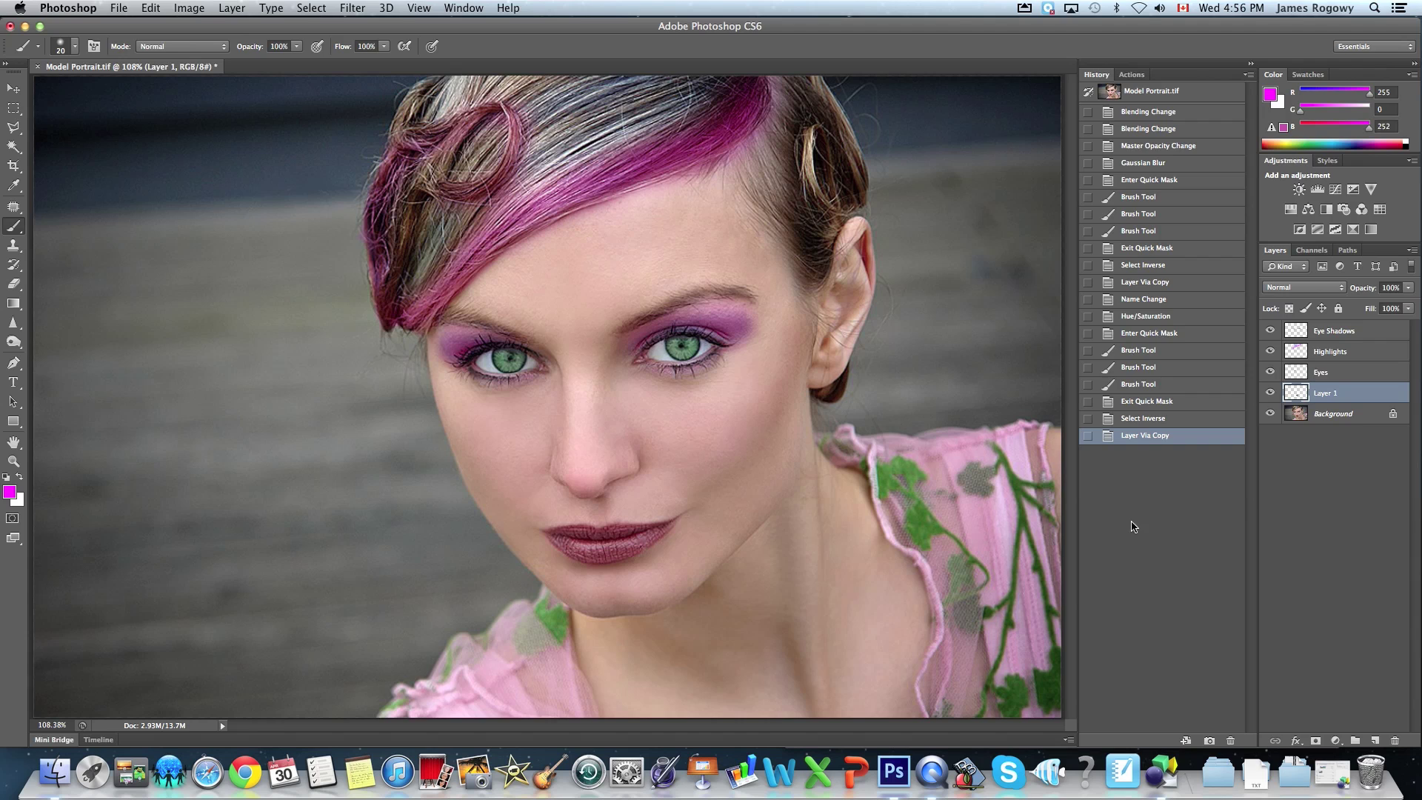
Check the copied lips with the Background layer briefly hidden, and rename their layer "Lips"
{"action": "left_click", "coordinate": [1270, 413]}
{"action": "left_click", "coordinate": [1269, 414]}
{"action": "double_click", "coordinate": [1324, 394]}
{"action": "type", "text": "Lips"}
{"action": "key", "text": "Return"}
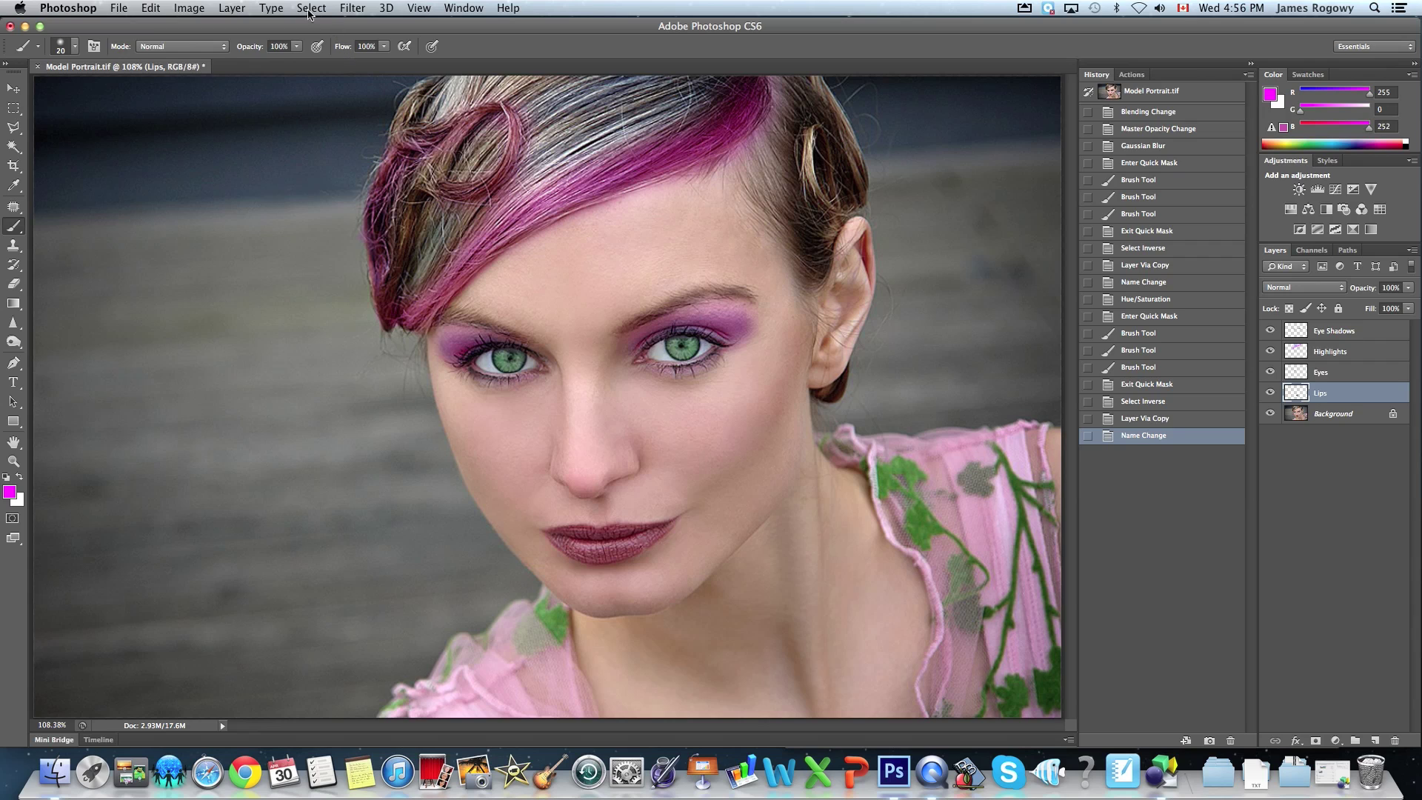
Recolour the lips on the Lips layer with Hue/Saturation, using hue -42 and saturation +8
{"action": "left_click", "coordinate": [189, 9]}
{"action": "mouse_move", "coordinate": [203, 57]}
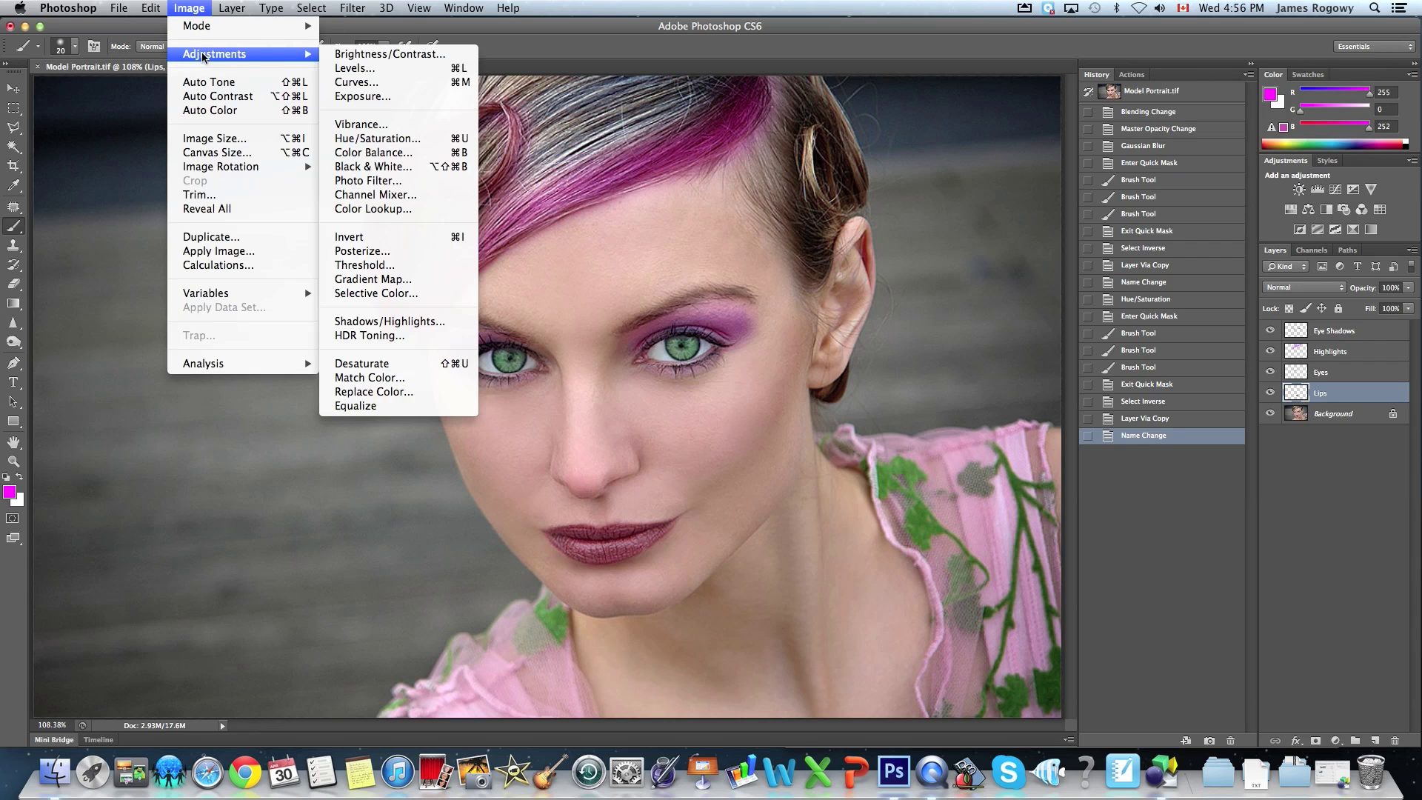
{"action": "left_click", "coordinate": [359, 138]}
{"action": "left_click_drag", "start_coordinate": [1041, 328], "coordinate": [1046, 363]}
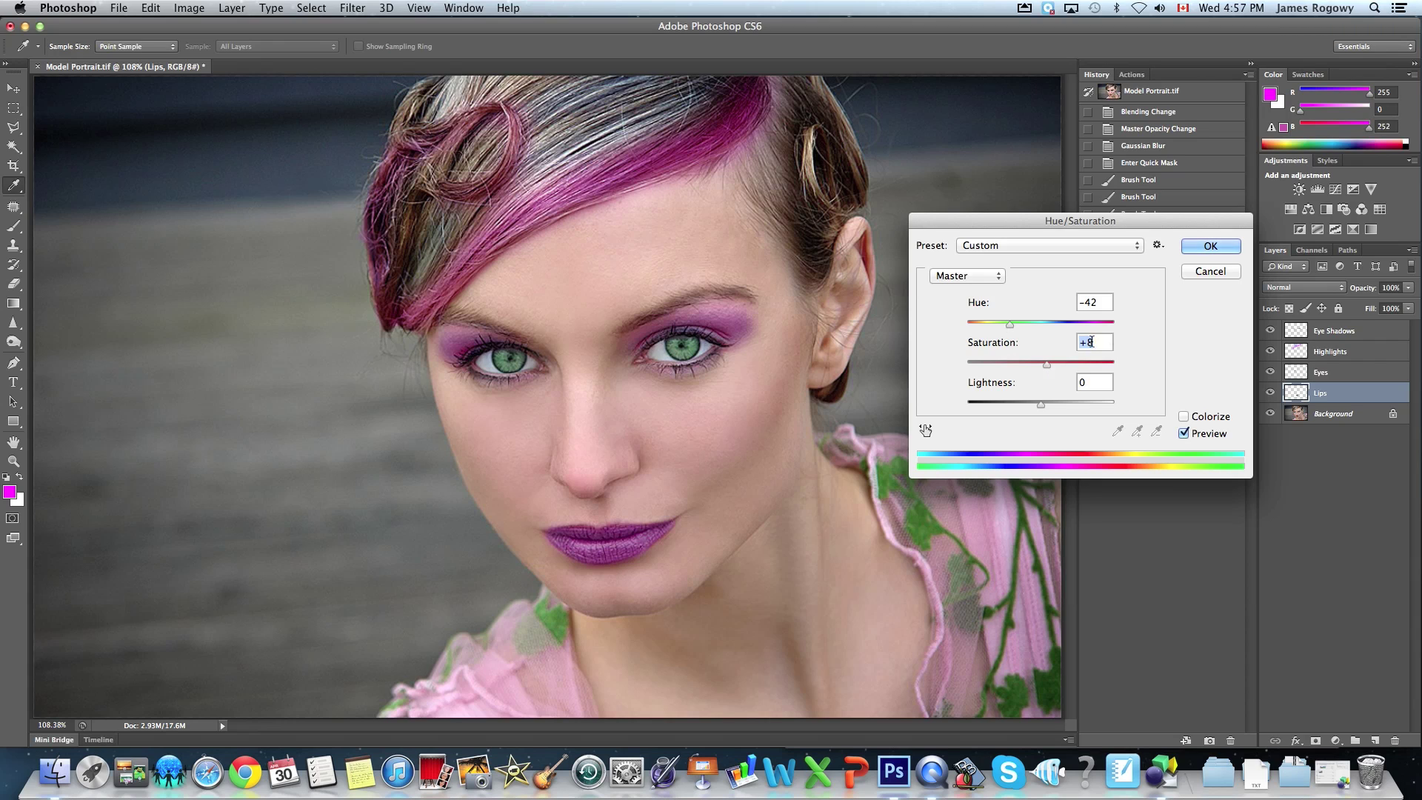
{"action": "left_click", "coordinate": [1222, 248]}
{"action": "key", "text": "b"}
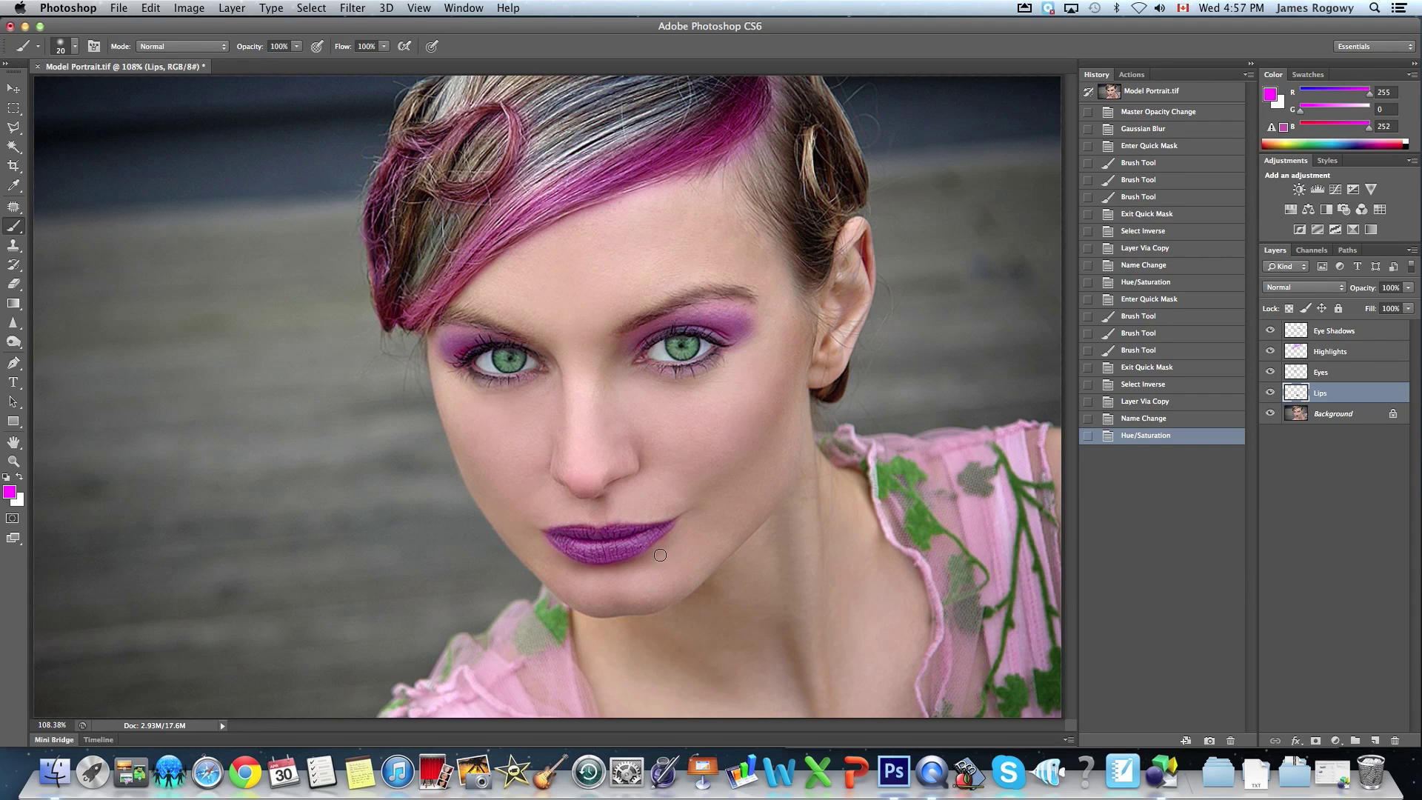
Compare the lips with the Lips layer hidden and shown, and erase the colour spill beside the lower lip with a 30 px eraser
{"action": "left_click", "coordinate": [13, 461]}
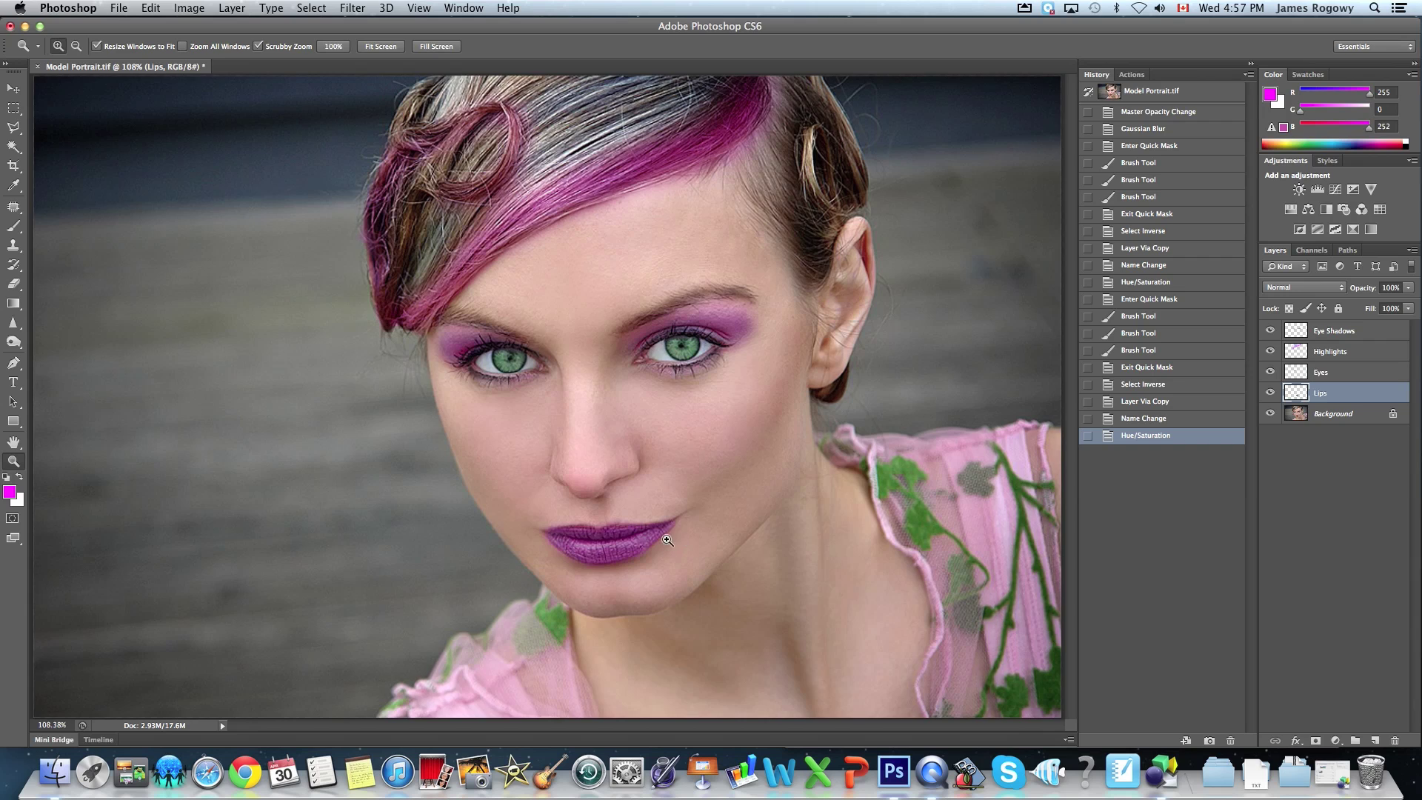
{"action": "left_click", "coordinate": [666, 540]}
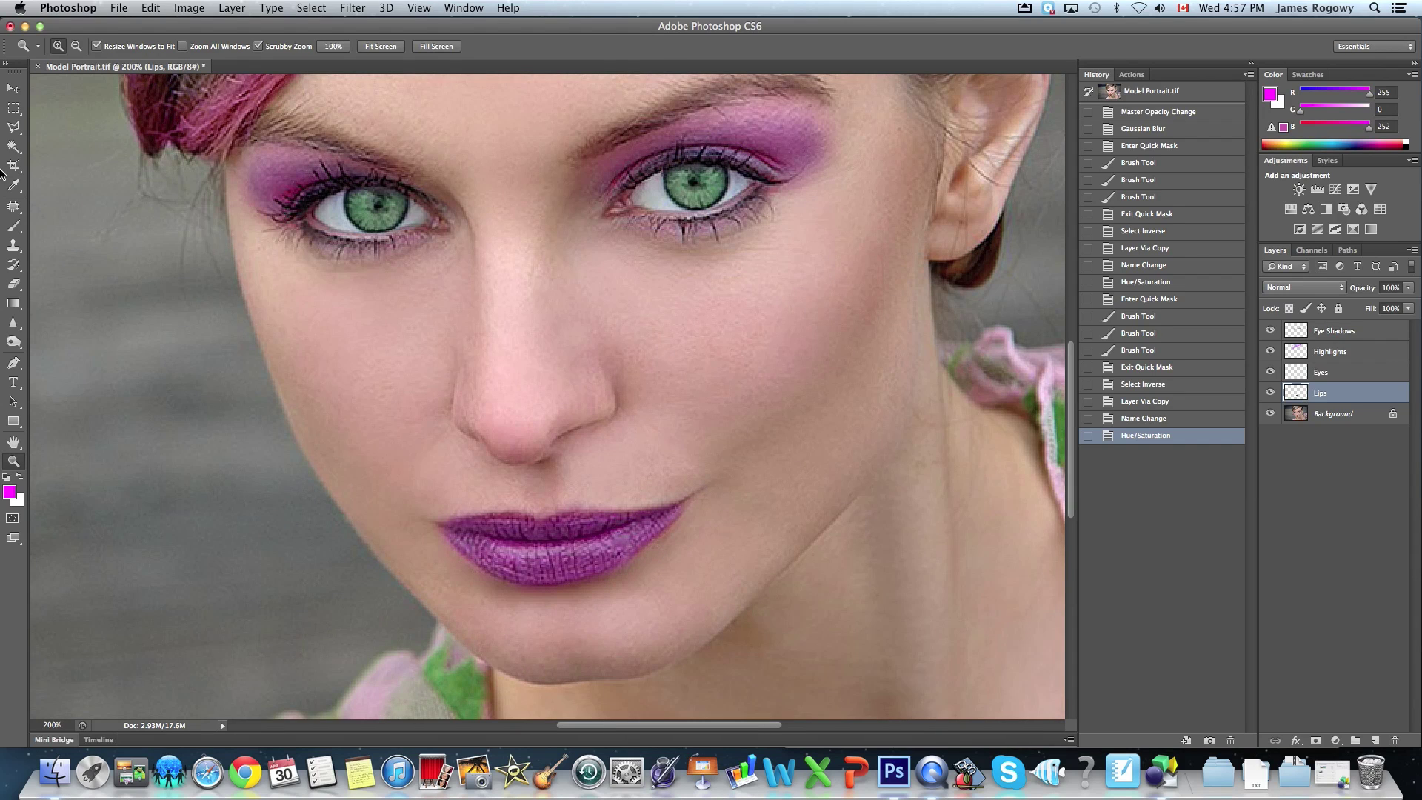
{"action": "left_click", "coordinate": [25, 287]}
{"action": "left_click", "coordinate": [1271, 393]}
{"action": "left_click", "coordinate": [1271, 393]}
{"action": "left_click", "coordinate": [1271, 394]}
{"action": "left_click", "coordinate": [1272, 393]}
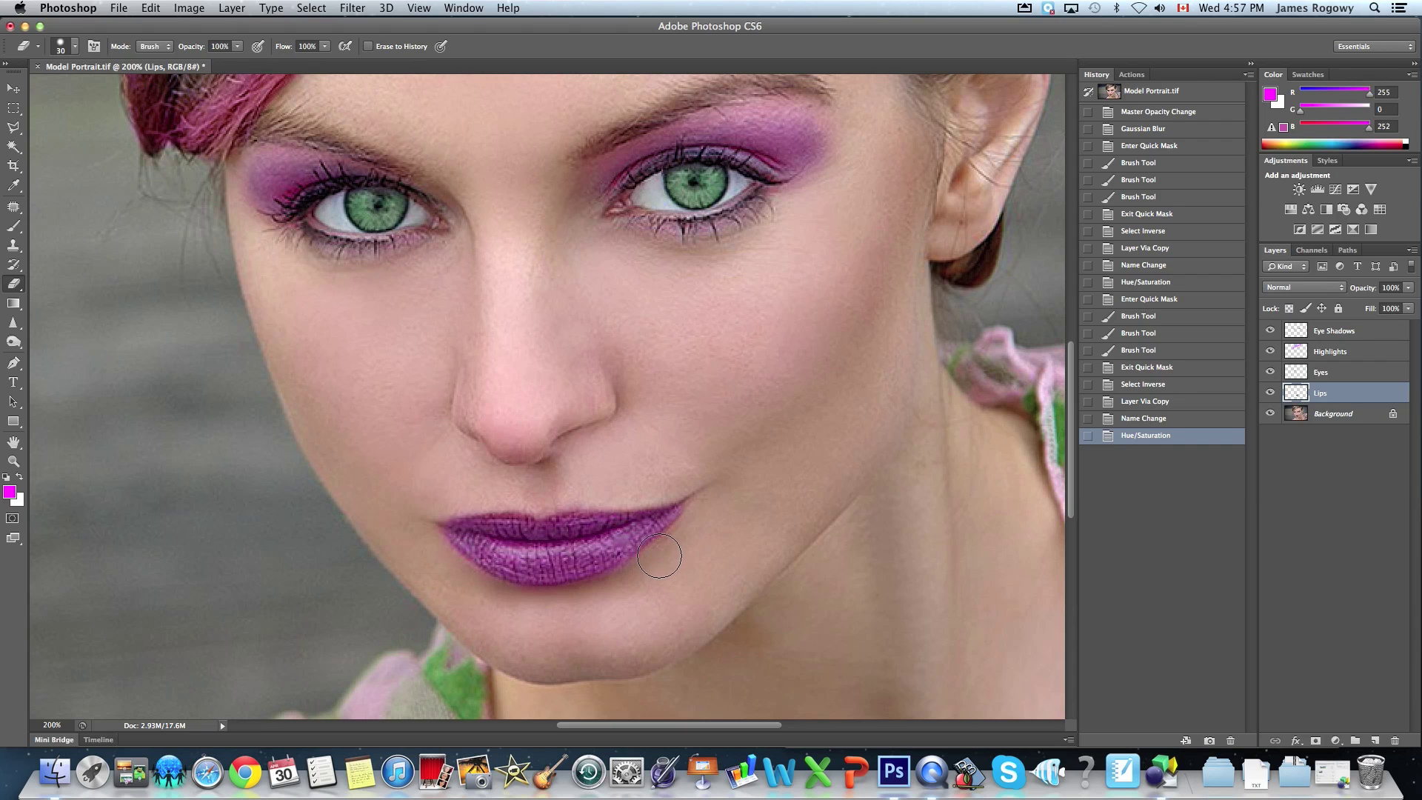
{"action": "mouse_move", "coordinate": [678, 551]}
{"action": "left_mouse_down"}
{"action": "mouse_move", "coordinate": [700, 523]}
{"action": "mouse_move", "coordinate": [660, 575]}
{"action": "left_mouse_up"}
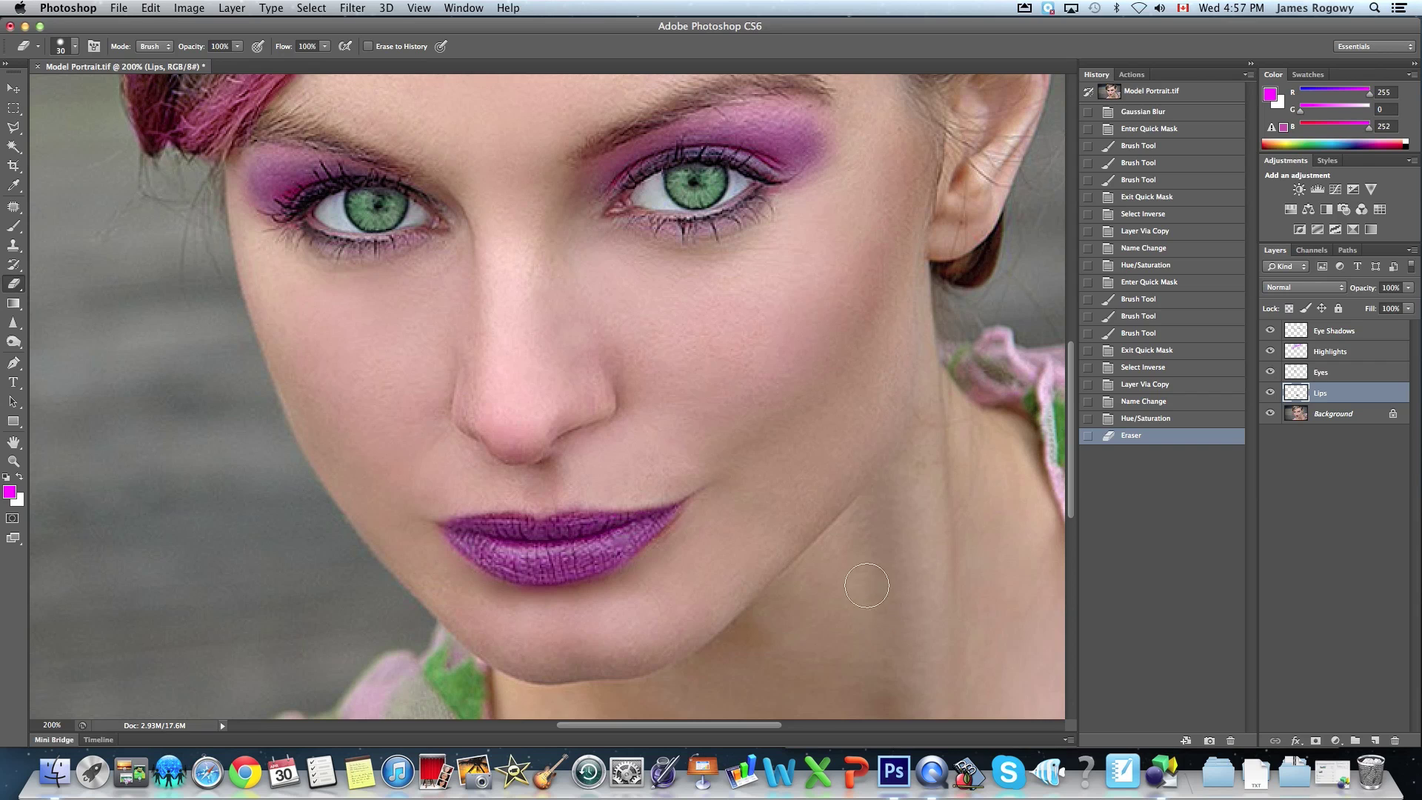
{"action": "key", "text": "super+0"}
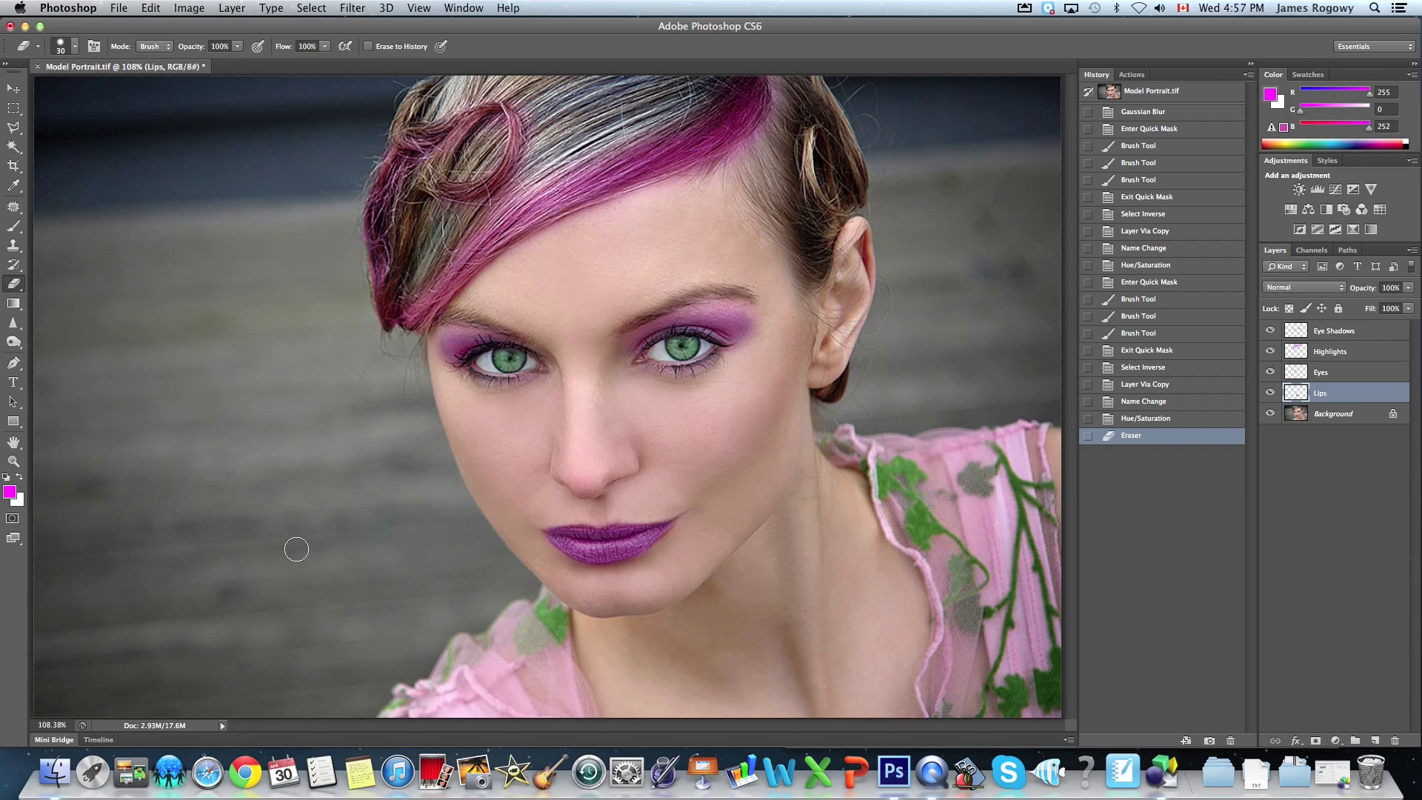
Set up a 7 px brush with black as the foreground colour, and add a new layer above the Lips layer
{"action": "left_click", "coordinate": [14, 462]}
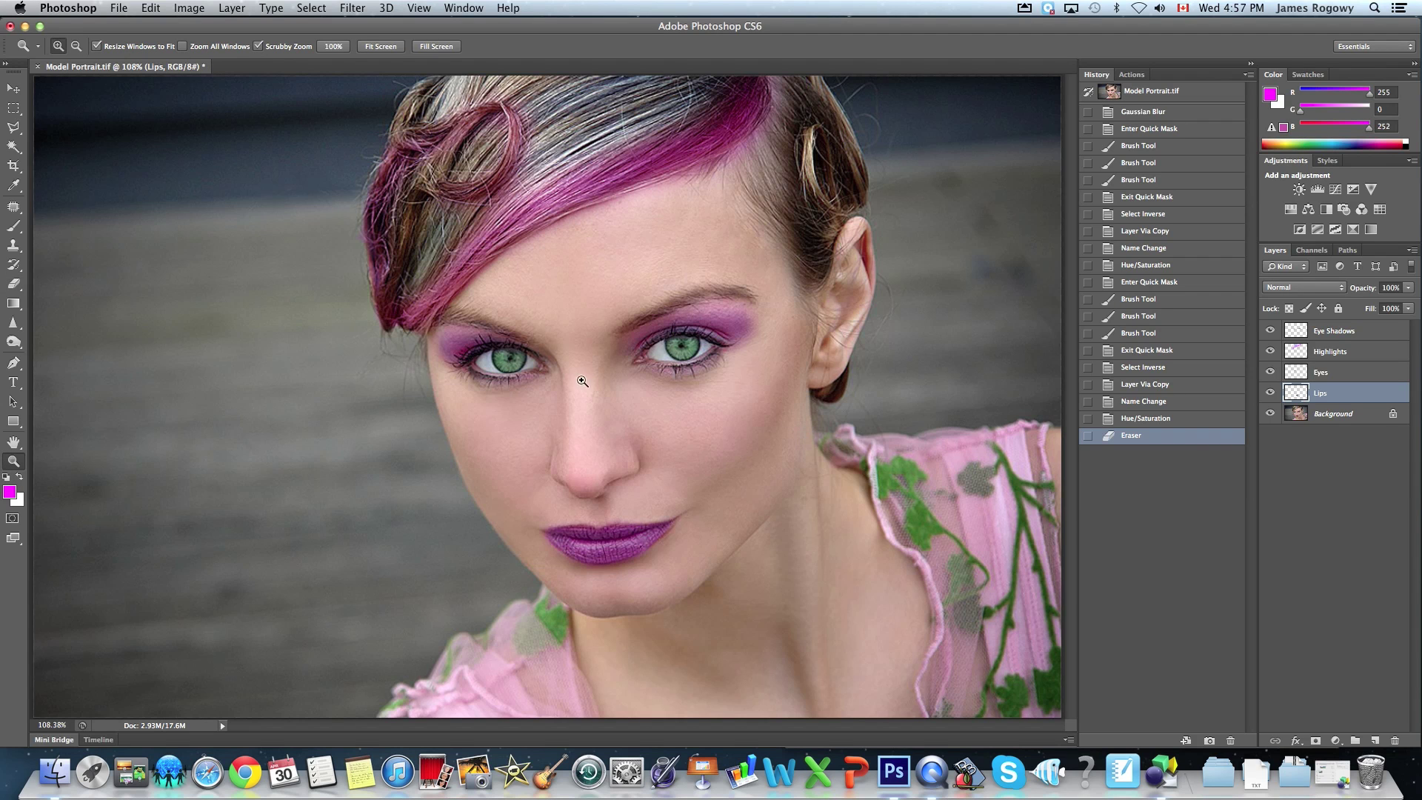
{"action": "left_click", "coordinate": [589, 374]}
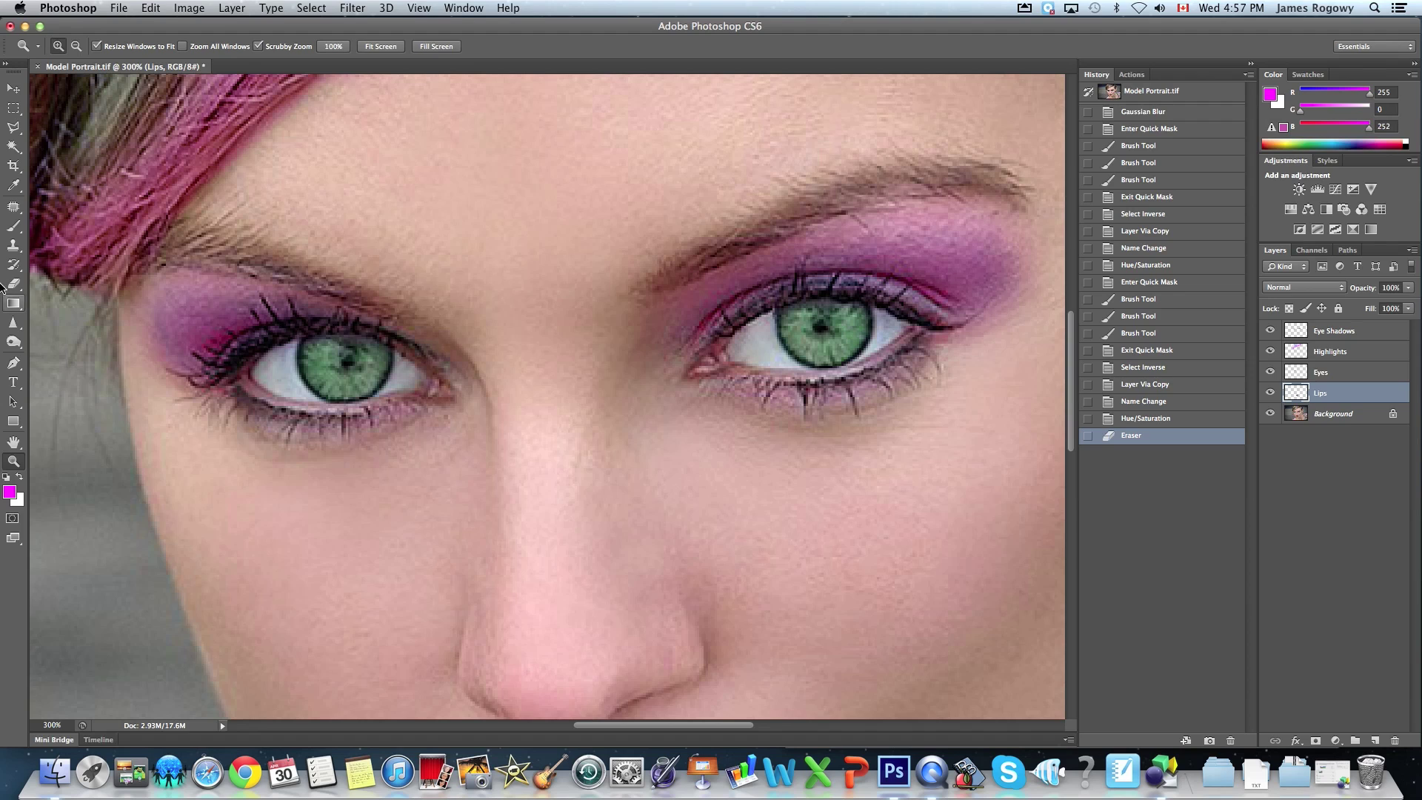
{"action": "left_click", "coordinate": [13, 226]}
{"action": "left_click", "coordinate": [7, 477]}
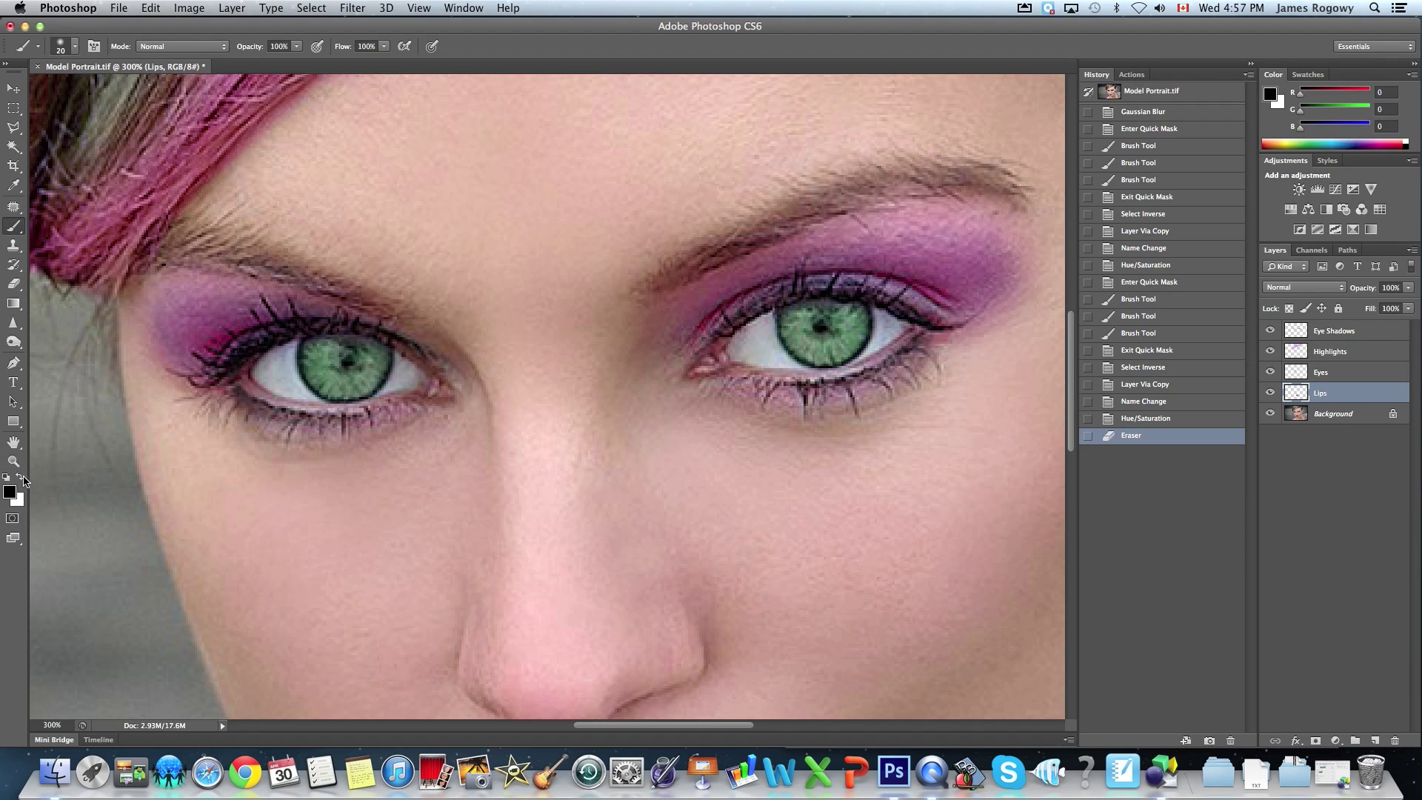
{"action": "key", "text": "bracketleft"}
{"action": "key", "text": "bracketleft"}
{"action": "key", "text": "bracketleft"}
{"action": "key", "text": "bracketleft"}
{"action": "left_click", "coordinate": [1376, 740]}
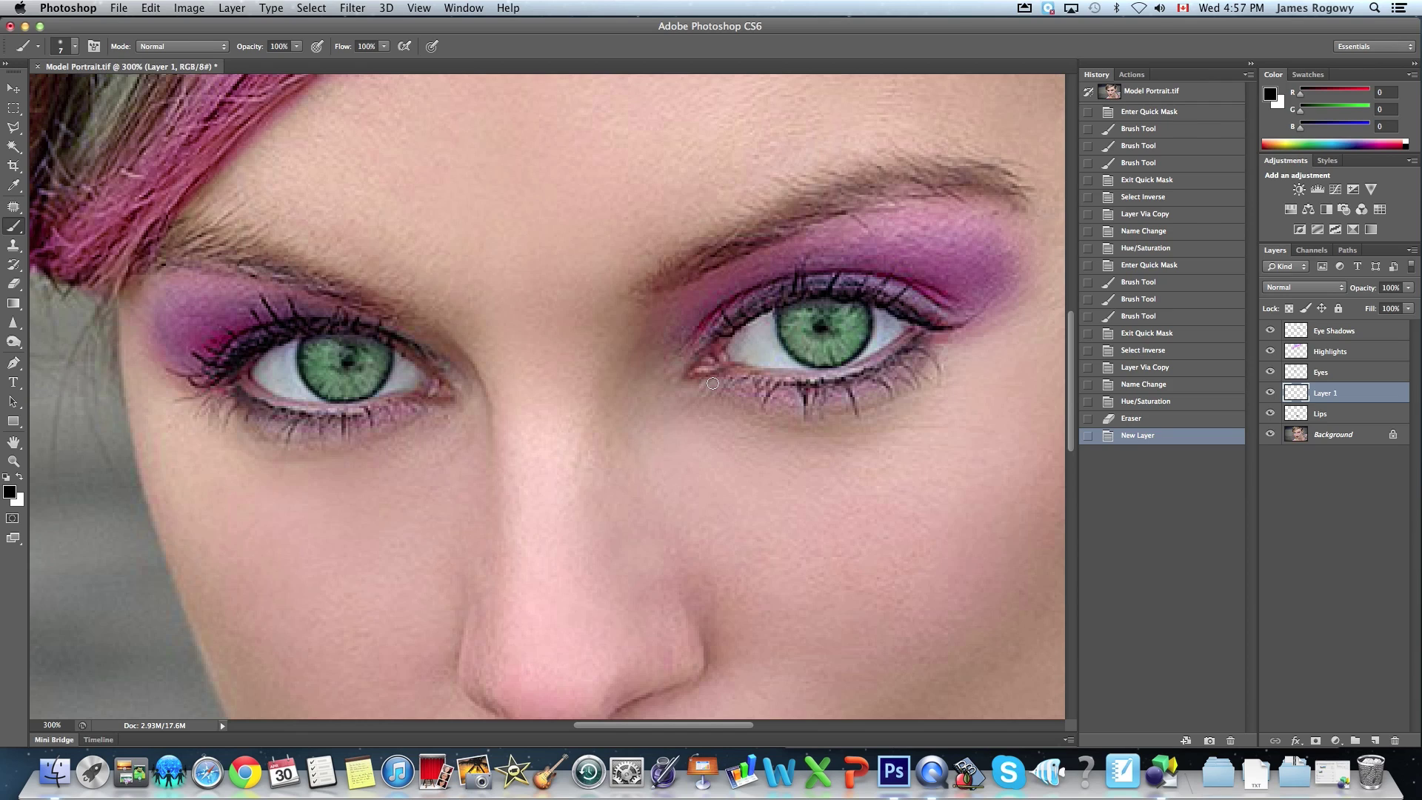
Paint black eyeliner along the upper and lower lids of both eyes on the new layer
{"action": "mouse_move", "coordinate": [713, 381]}
{"action": "left_mouse_down"}
{"action": "mouse_move", "coordinate": [857, 378]}
{"action": "mouse_move", "coordinate": [924, 325]}
{"action": "mouse_move", "coordinate": [862, 299]}
{"action": "mouse_move", "coordinate": [796, 300]}
{"action": "mouse_move", "coordinate": [691, 371]}
{"action": "left_mouse_up"}
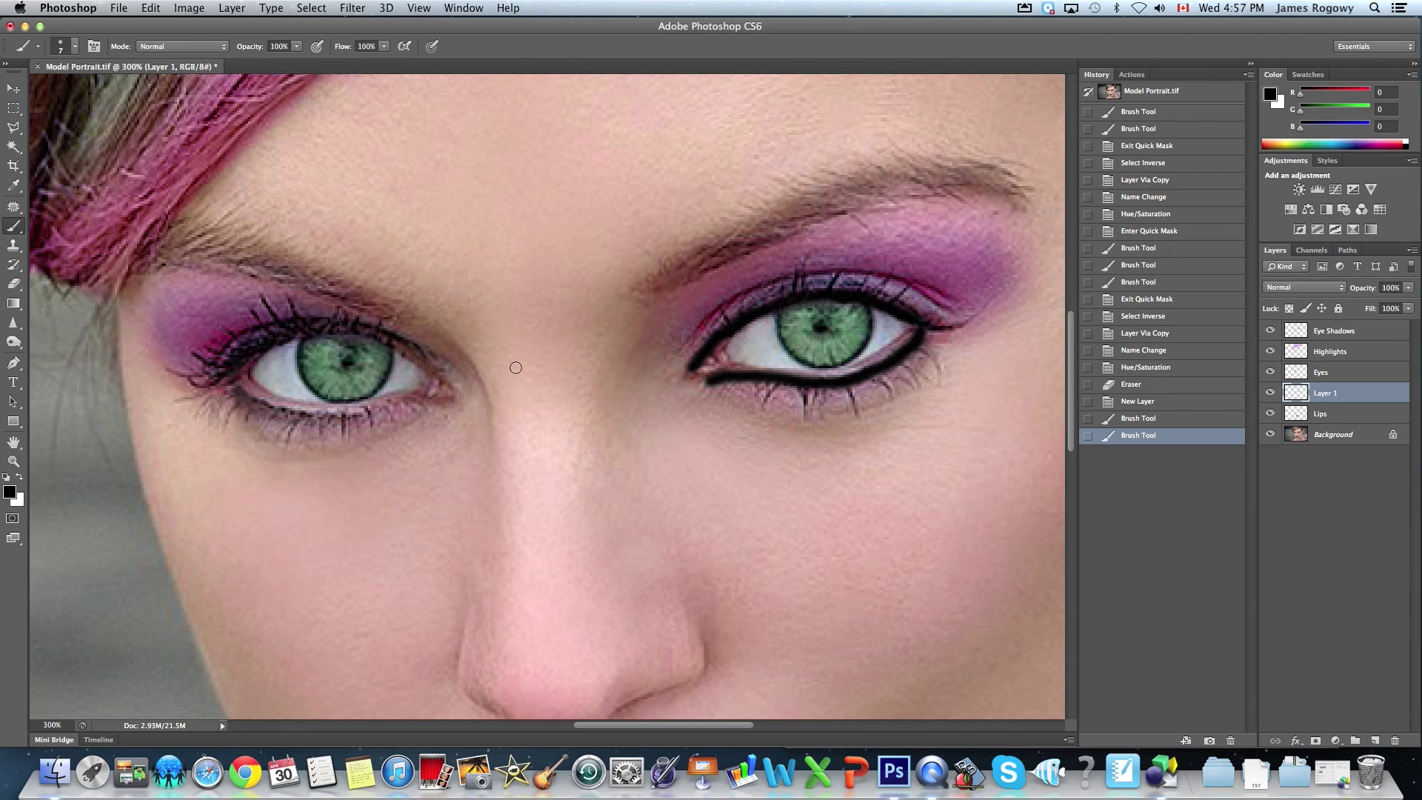
{"action": "mouse_move", "coordinate": [233, 388]}
{"action": "left_mouse_down"}
{"action": "mouse_move", "coordinate": [321, 415]}
{"action": "mouse_move", "coordinate": [416, 401]}
{"action": "left_mouse_up"}
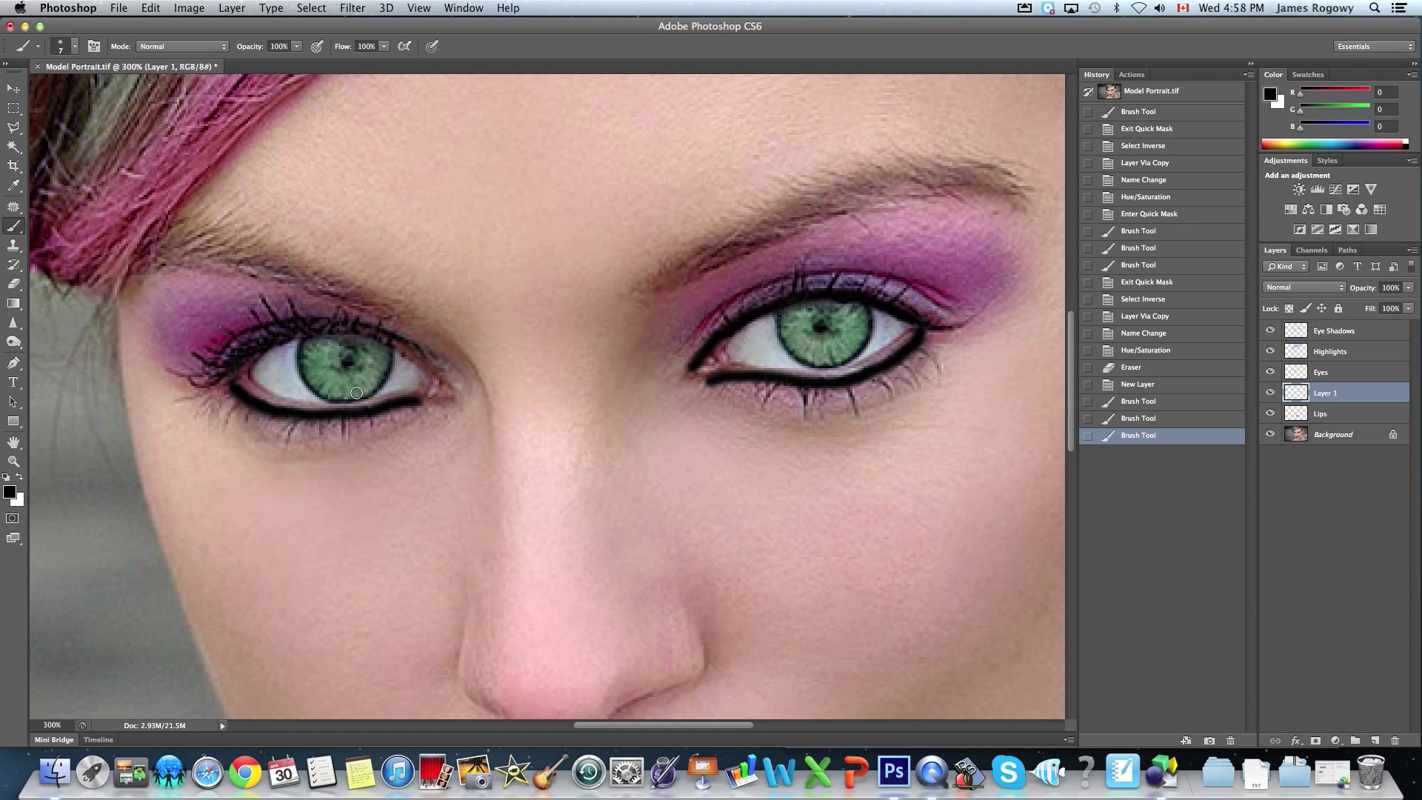
{"action": "mouse_move", "coordinate": [238, 362]}
{"action": "left_mouse_down"}
{"action": "mouse_move", "coordinate": [285, 338]}
{"action": "mouse_move", "coordinate": [360, 334]}
{"action": "mouse_move", "coordinate": [428, 368]}
{"action": "mouse_move", "coordinate": [458, 396]}
{"action": "mouse_move", "coordinate": [447, 406]}
{"action": "left_mouse_up"}
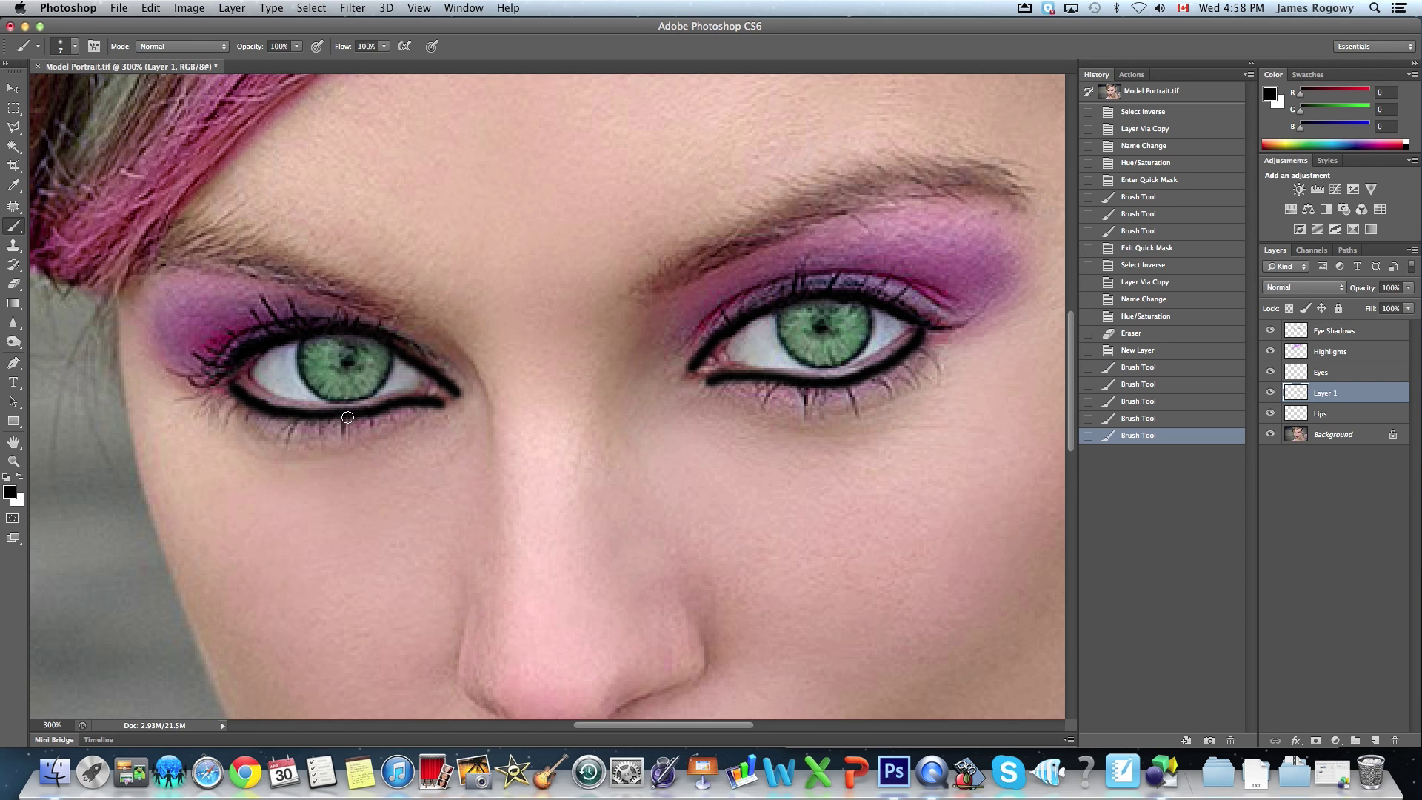
{"action": "key", "text": "super+0"}
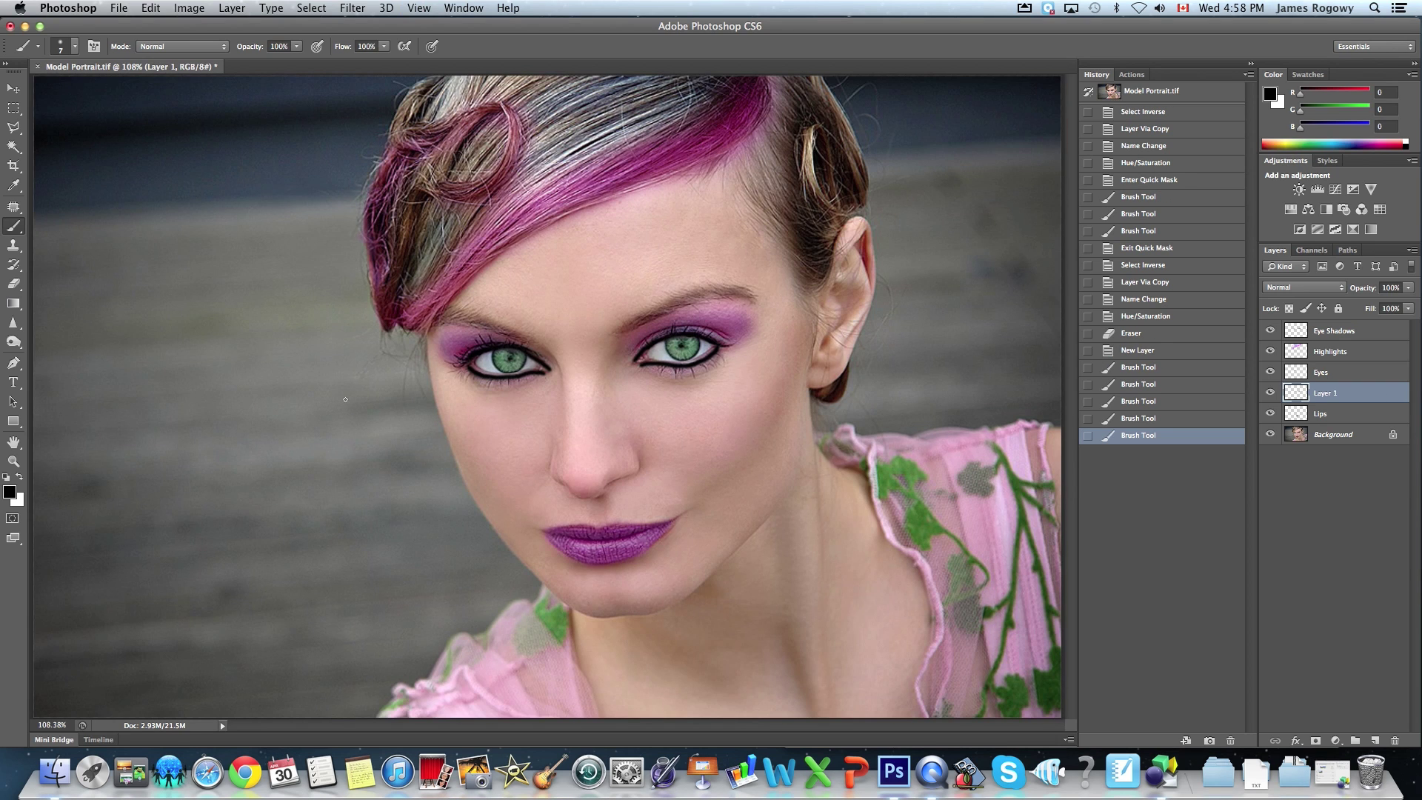
Soften the painted eyeliner on Layer 1 with a Gaussian Blur of about 3.6 pixels radius
{"action": "left_click", "coordinate": [353, 8]}
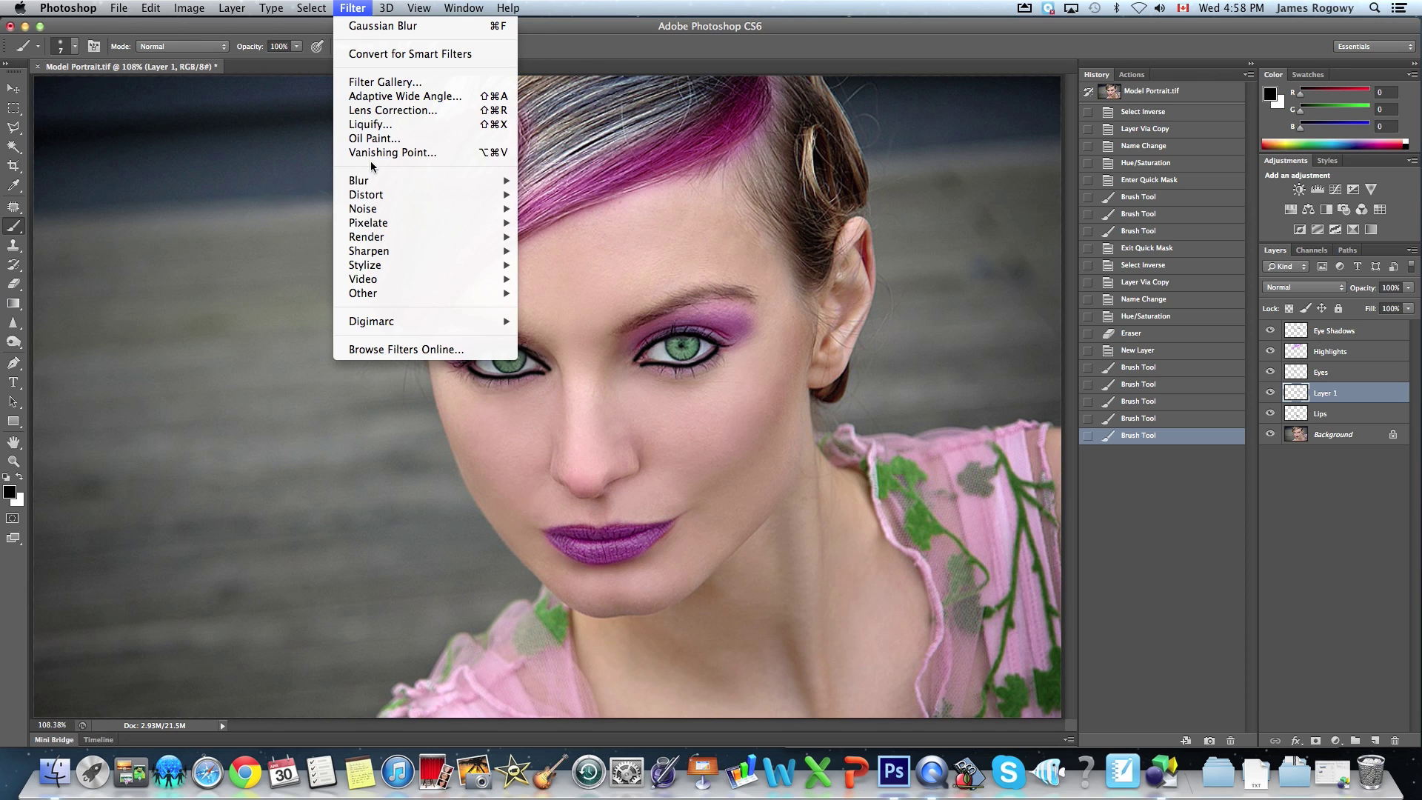
{"action": "mouse_move", "coordinate": [445, 181]}
{"action": "left_click", "coordinate": [558, 296]}
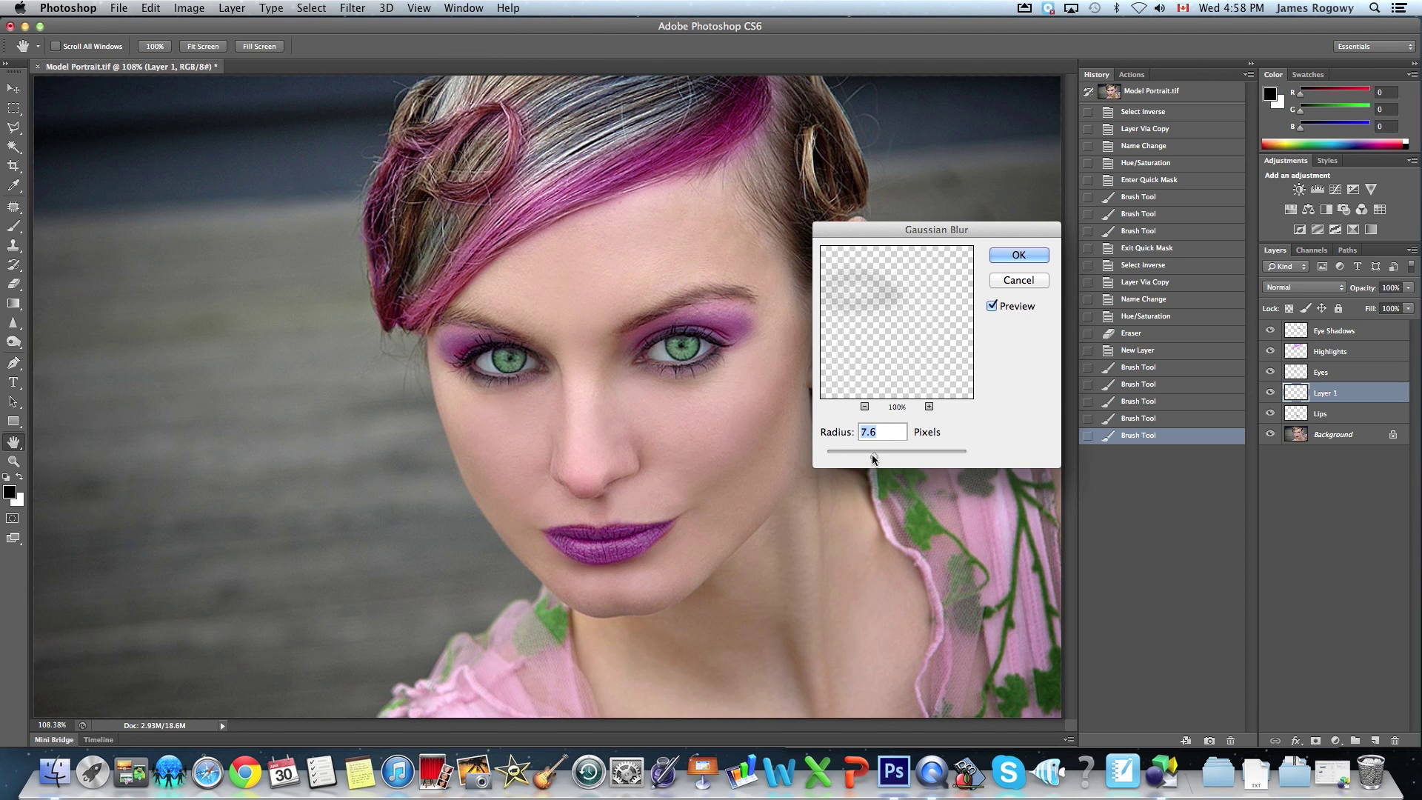
{"action": "left_click_drag", "start_coordinate": [879, 453], "coordinate": [871, 455]}
{"action": "left_click_drag", "start_coordinate": [863, 453], "coordinate": [856, 452]}
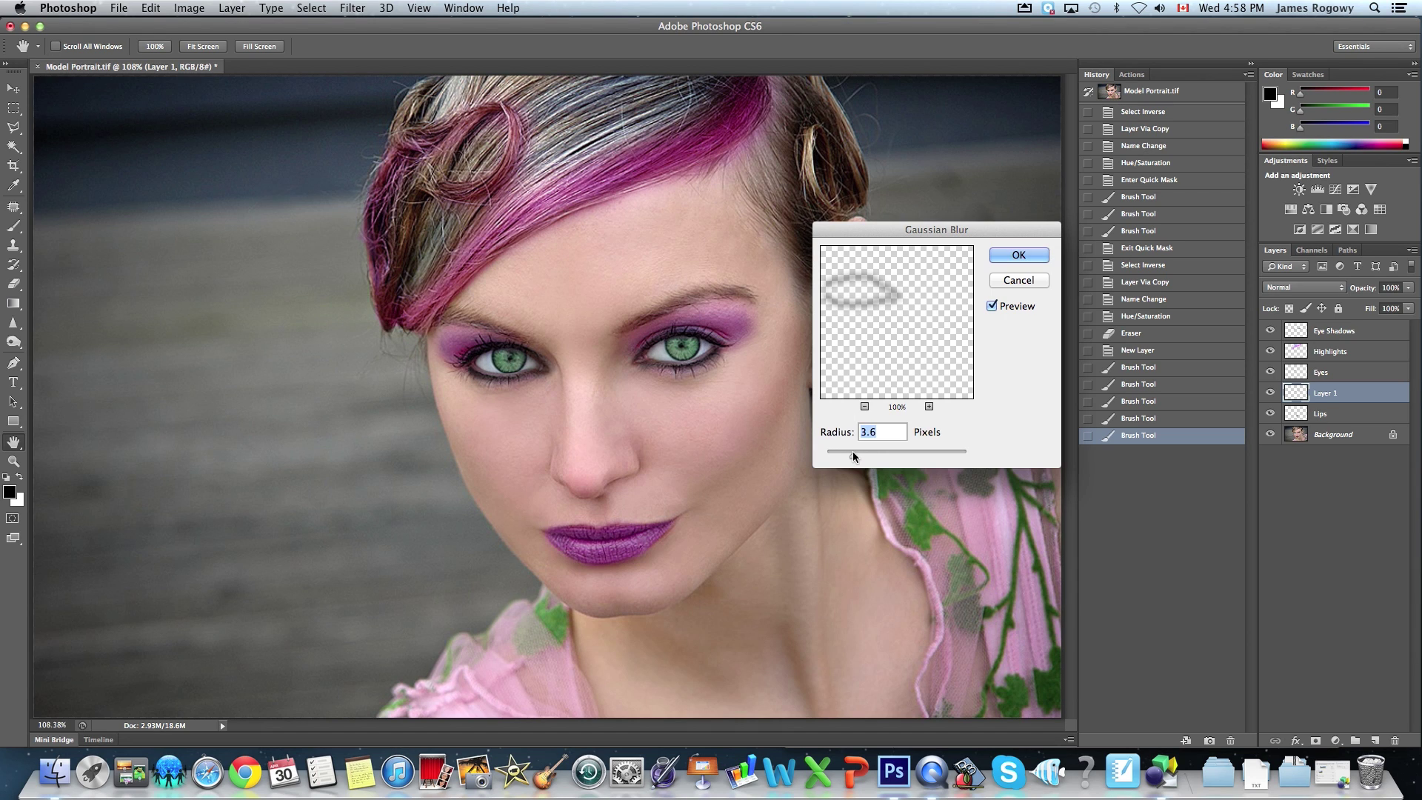
{"action": "mouse_move", "coordinate": [855, 455]}
{"action": "left_mouse_down"}
{"action": "mouse_move", "coordinate": [839, 454]}
{"action": "mouse_move", "coordinate": [854, 452]}
{"action": "left_mouse_up"}
{"action": "left_click", "coordinate": [1037, 256]}
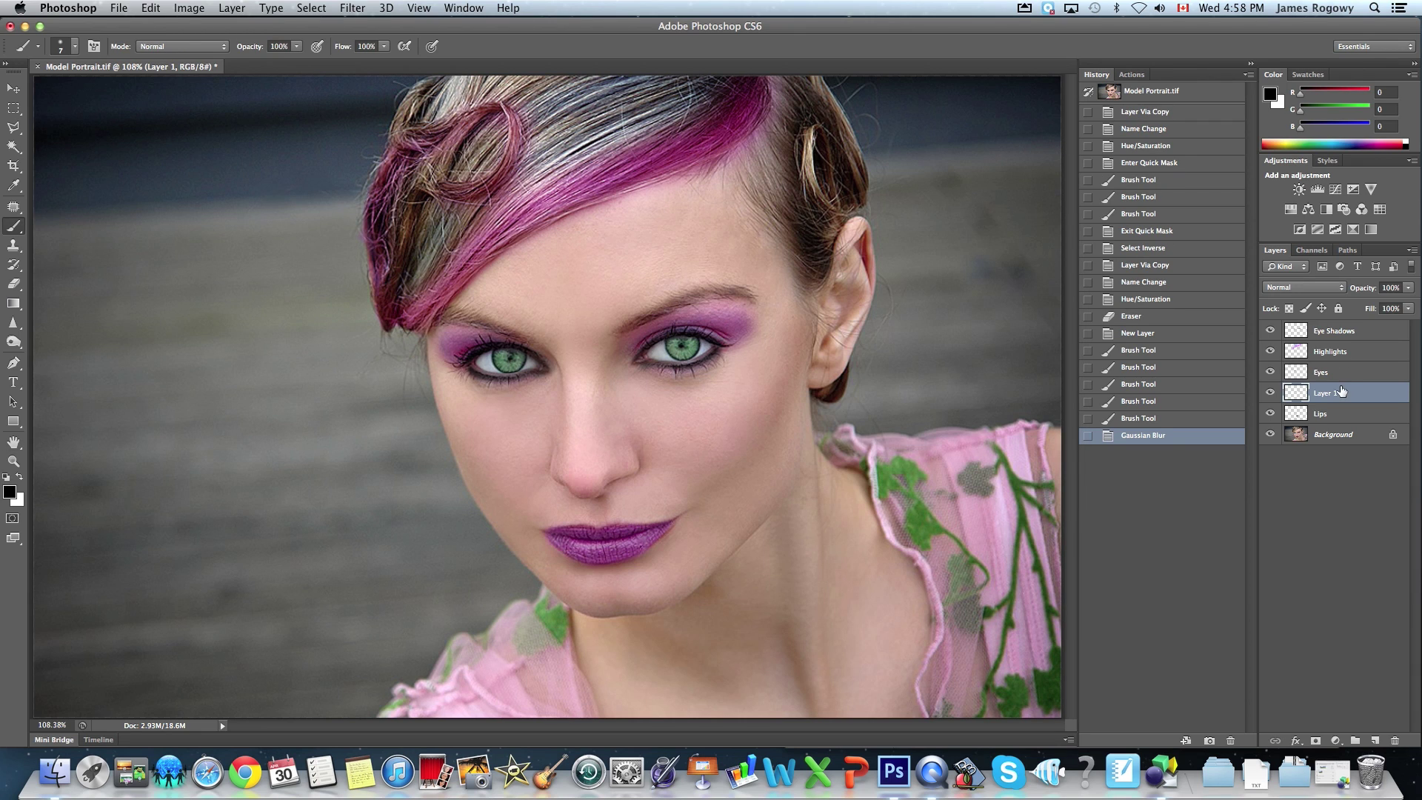
Lower the eyeliner layer's opacity to 83% and rename the layer as Eye Liner
{"action": "mouse_move", "coordinate": [1409, 288]}
{"action": "left_mouse_down"}
{"action": "mouse_move", "coordinate": [1383, 301]}
{"action": "mouse_move", "coordinate": [1399, 301]}
{"action": "left_mouse_up"}
{"action": "left_click", "coordinate": [1323, 397]}
{"action": "double_click", "coordinate": [1324, 394]}
{"action": "type", "text": "Eye Liner"}
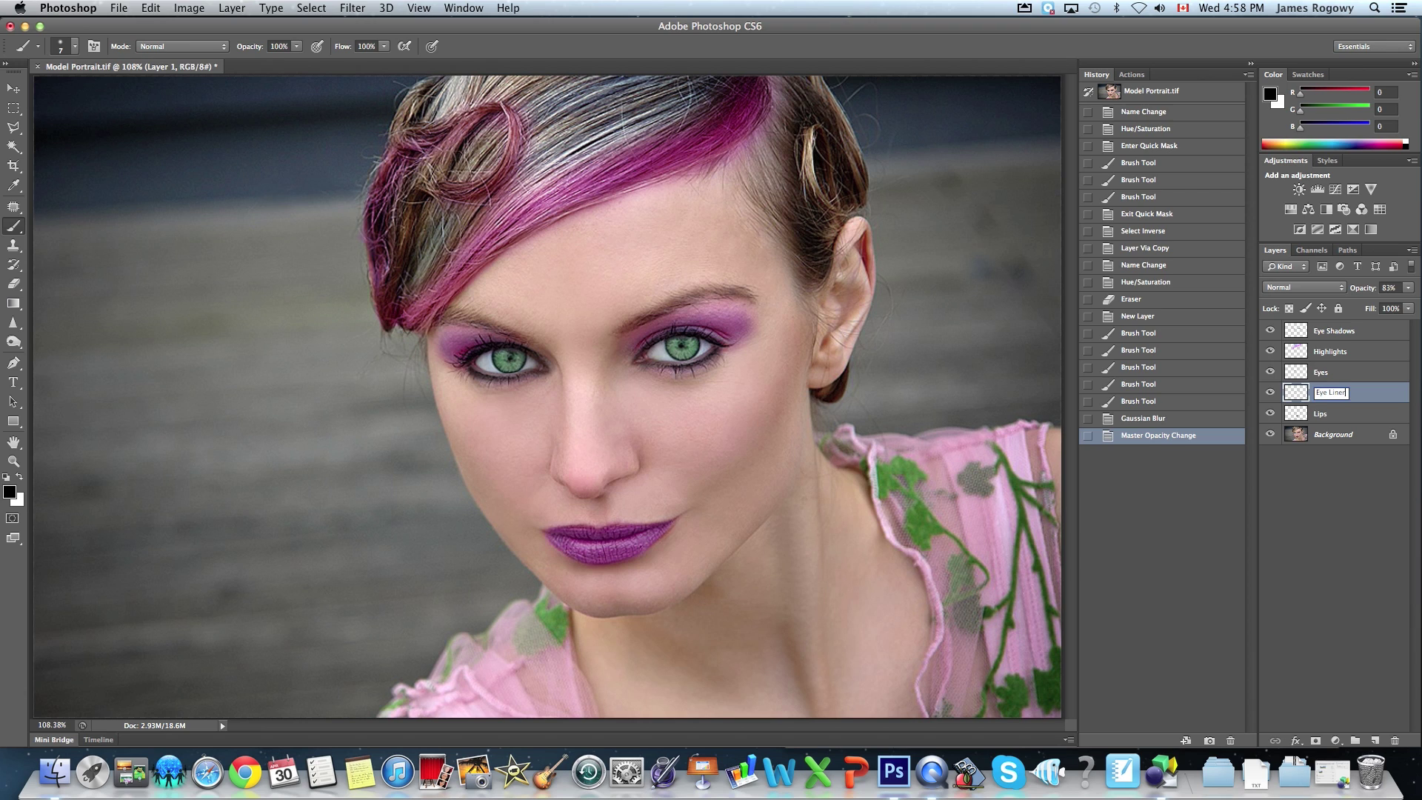
{"action": "key", "text": "Return"}
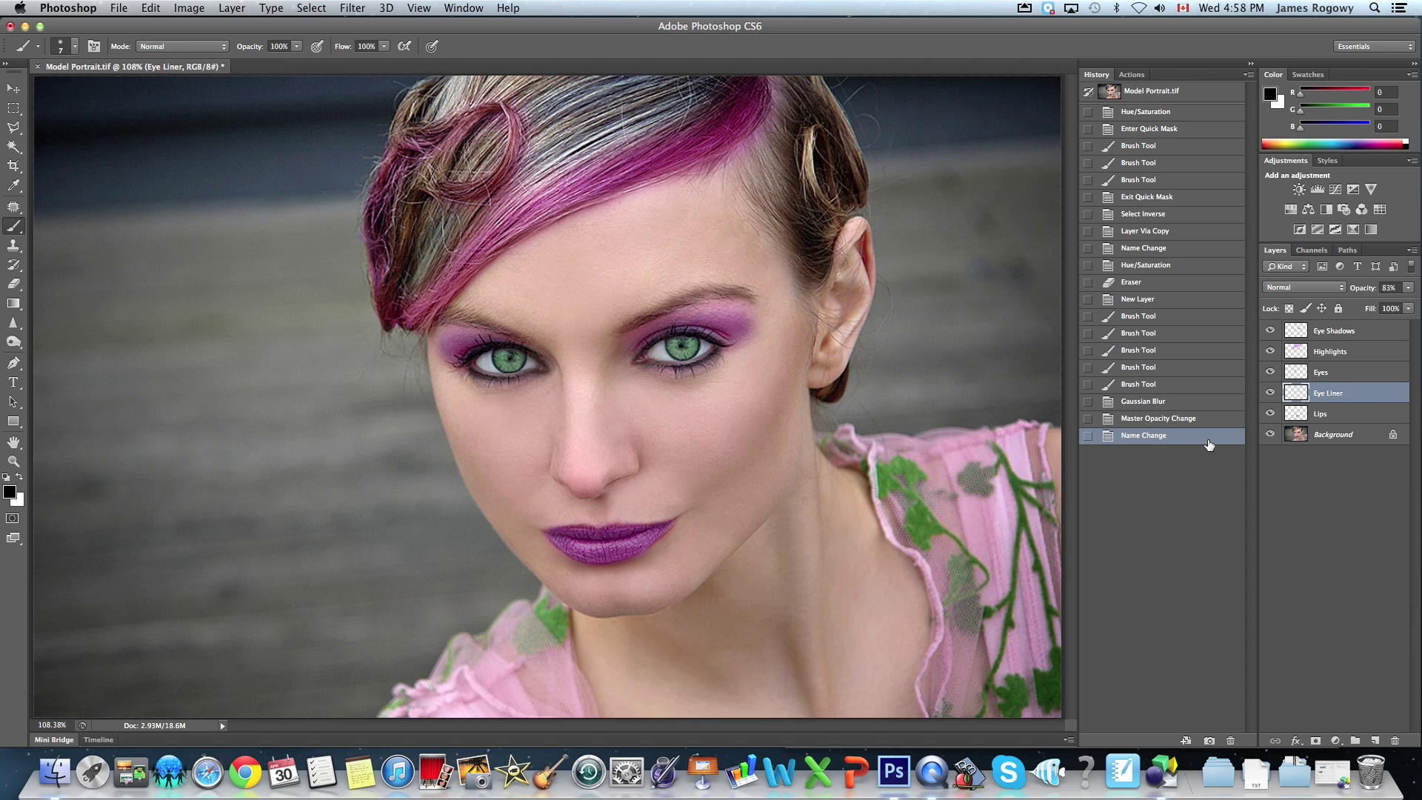
Compare the portrait before and after by hiding all five retouch layers above the Background and showing them again one by one
{"action": "left_click_drag", "start_coordinate": [1270, 330], "coordinate": [1279, 421]}
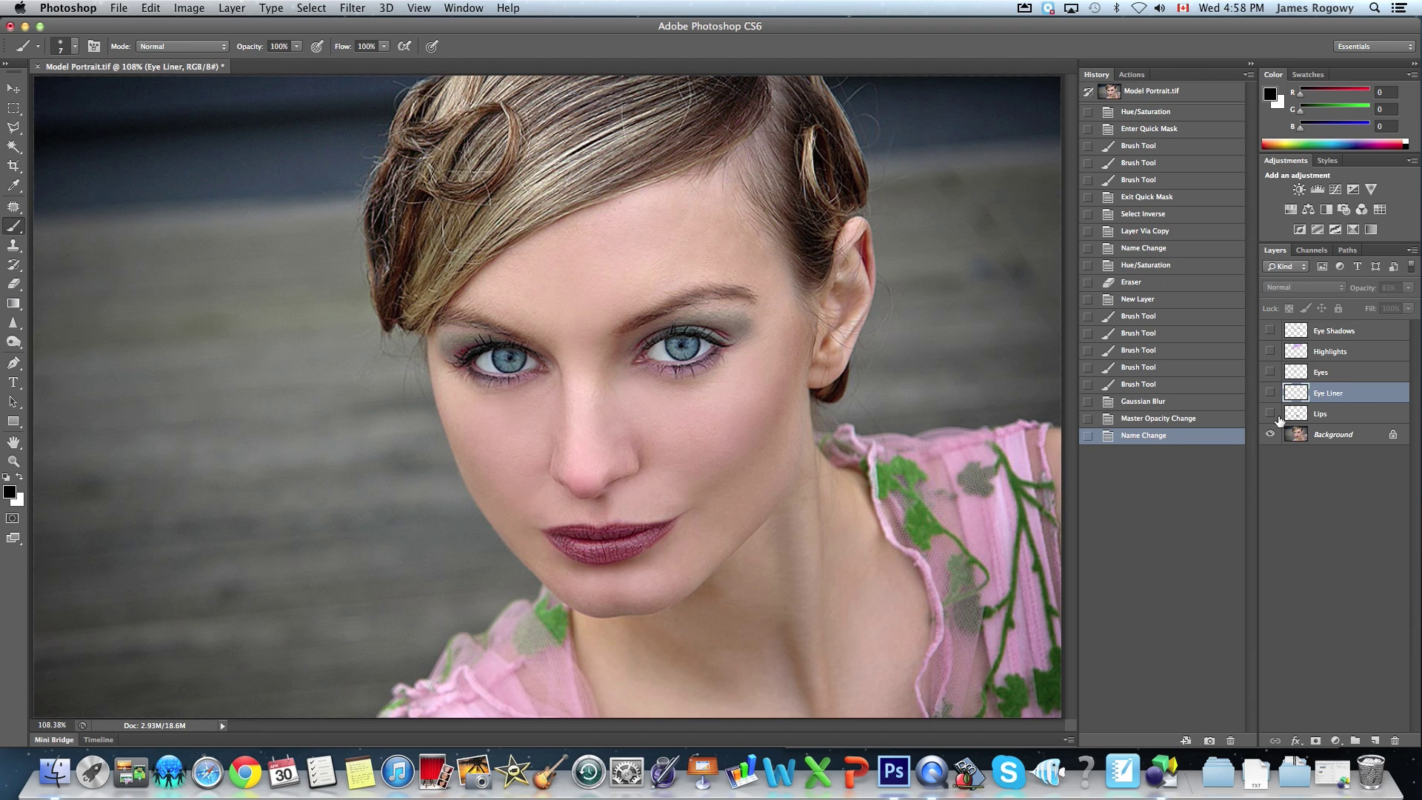
{"action": "left_click", "coordinate": [1270, 352]}
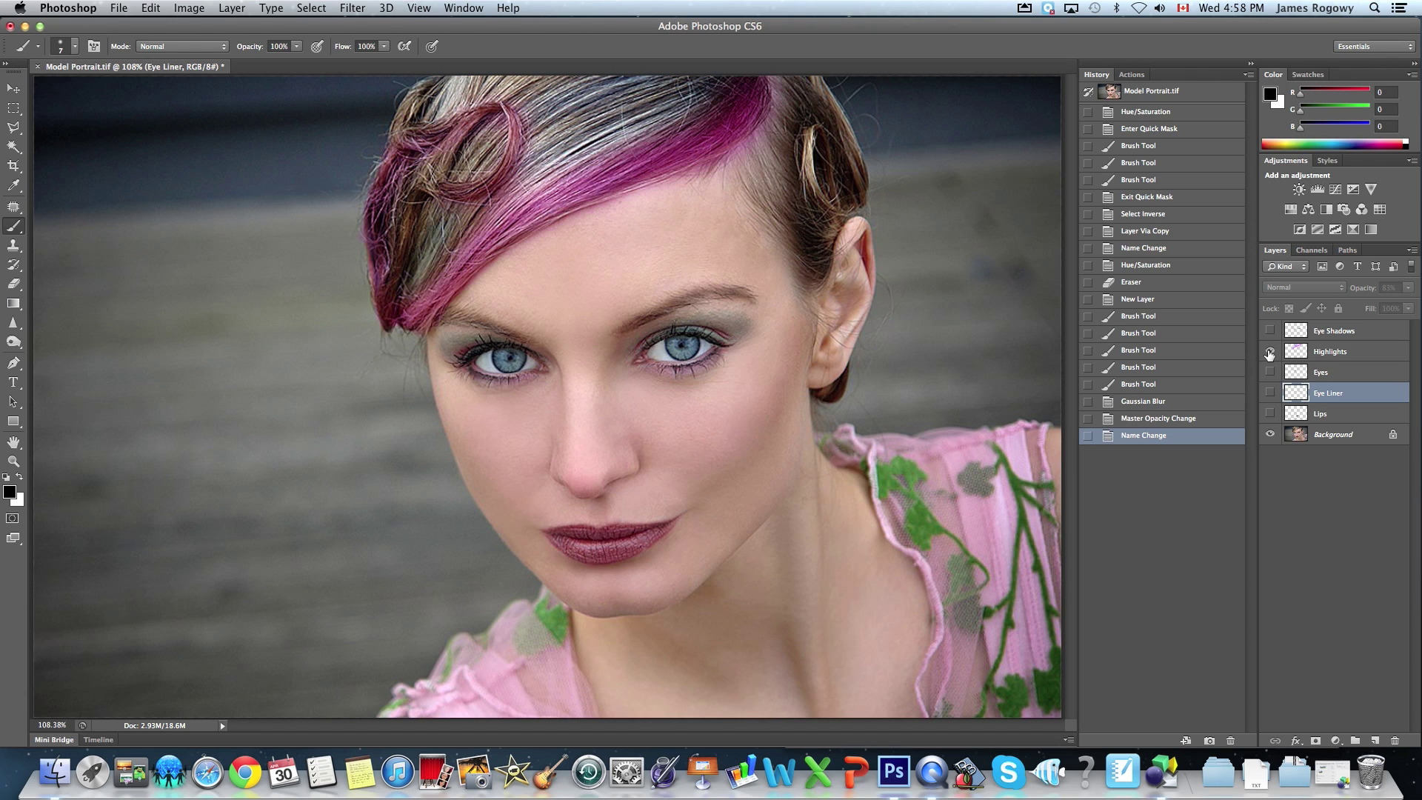
{"action": "left_click", "coordinate": [1271, 332]}
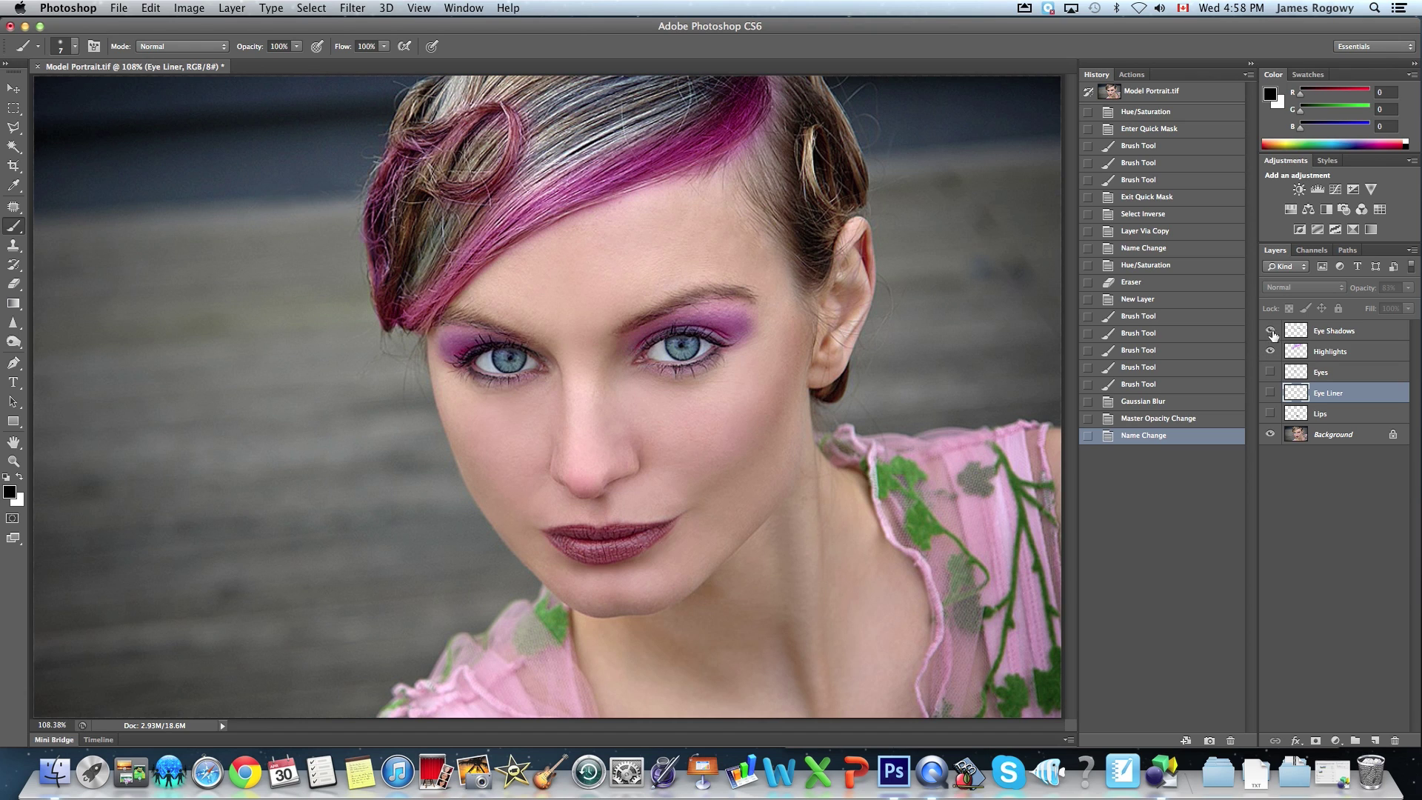
{"action": "left_click", "coordinate": [1272, 373]}
{"action": "left_click", "coordinate": [1271, 393]}
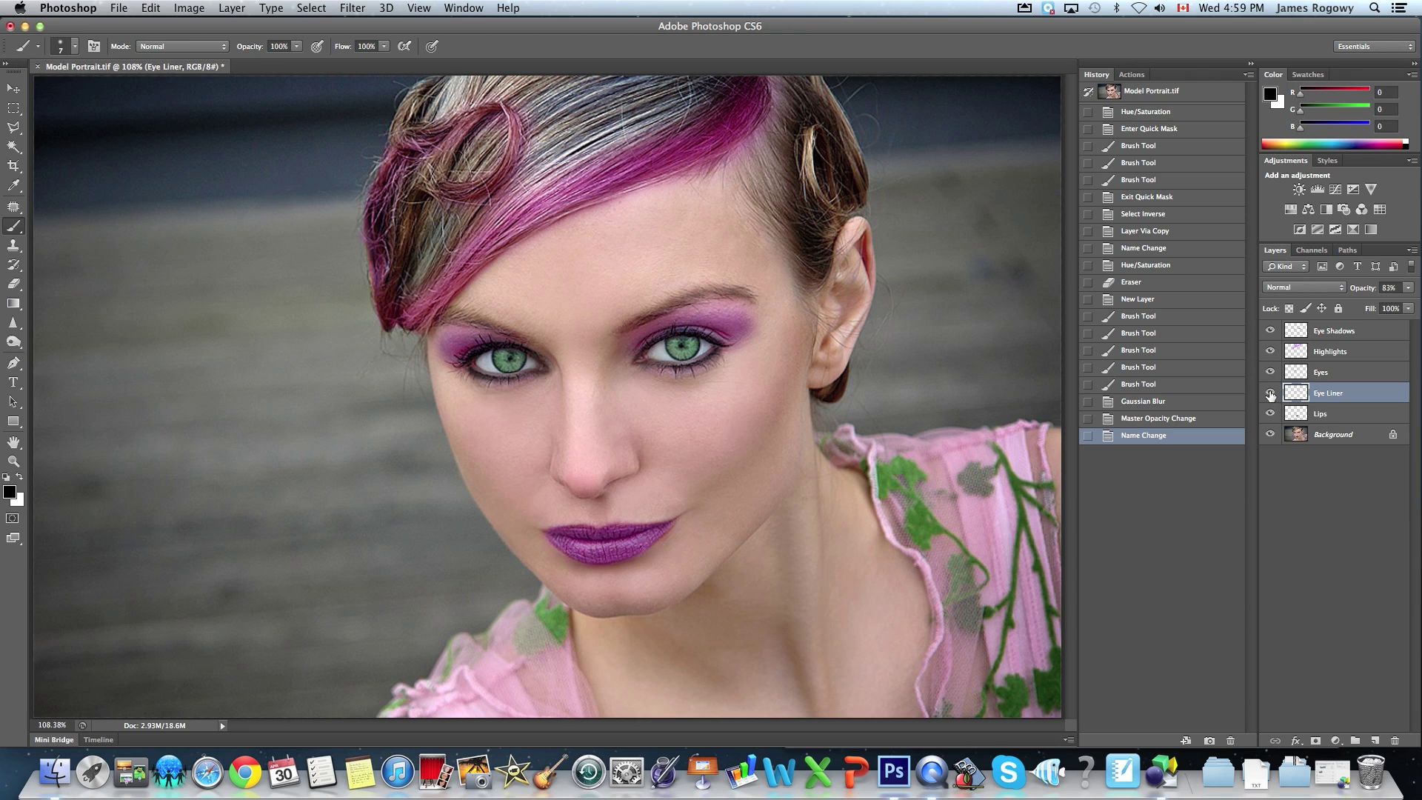